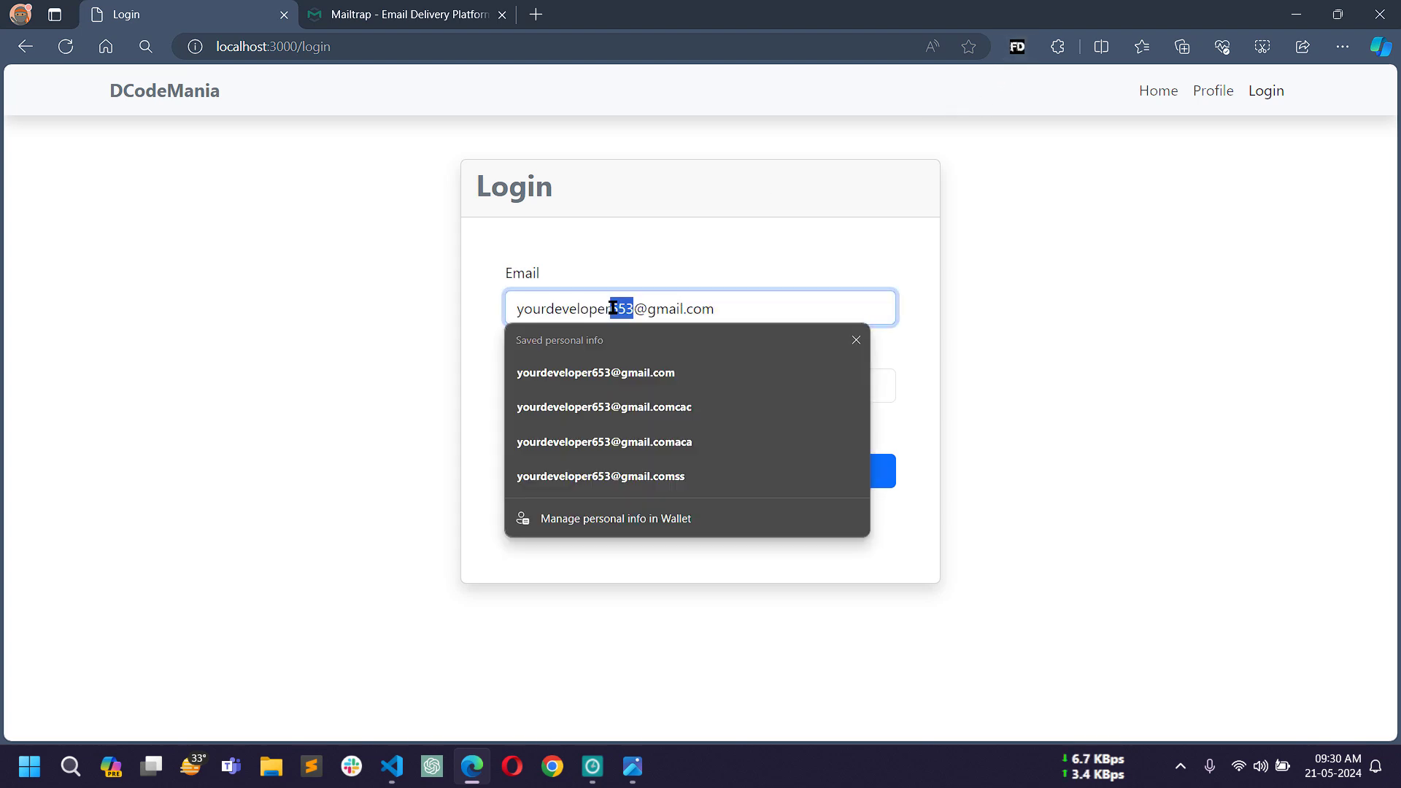
- Enter the account email and password and attempt login, which returns an Invalid credentials error
{"action": "type", "text": "333"}
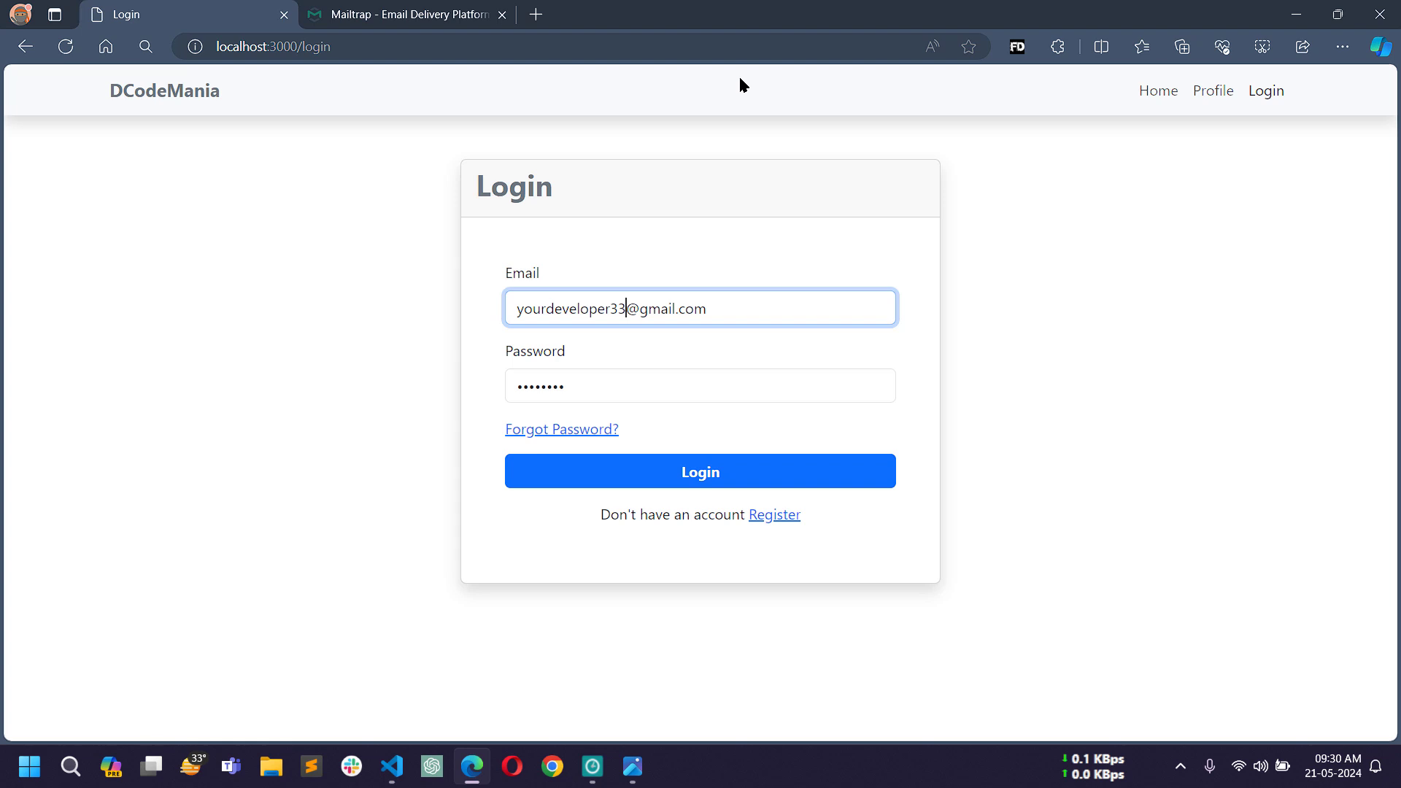
{"action": "left_click", "coordinate": [631, 391]}
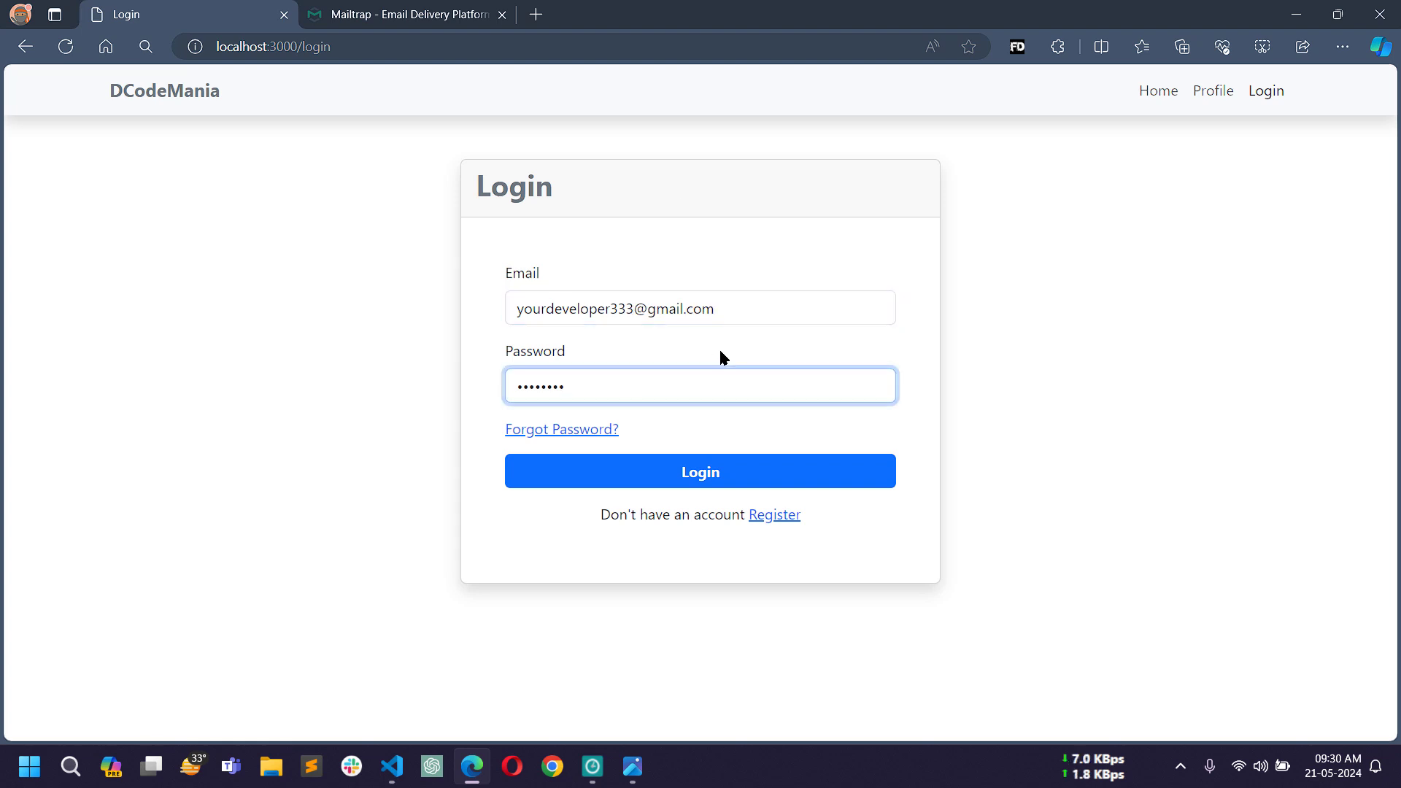
{"action": "left_click", "coordinate": [669, 474]}
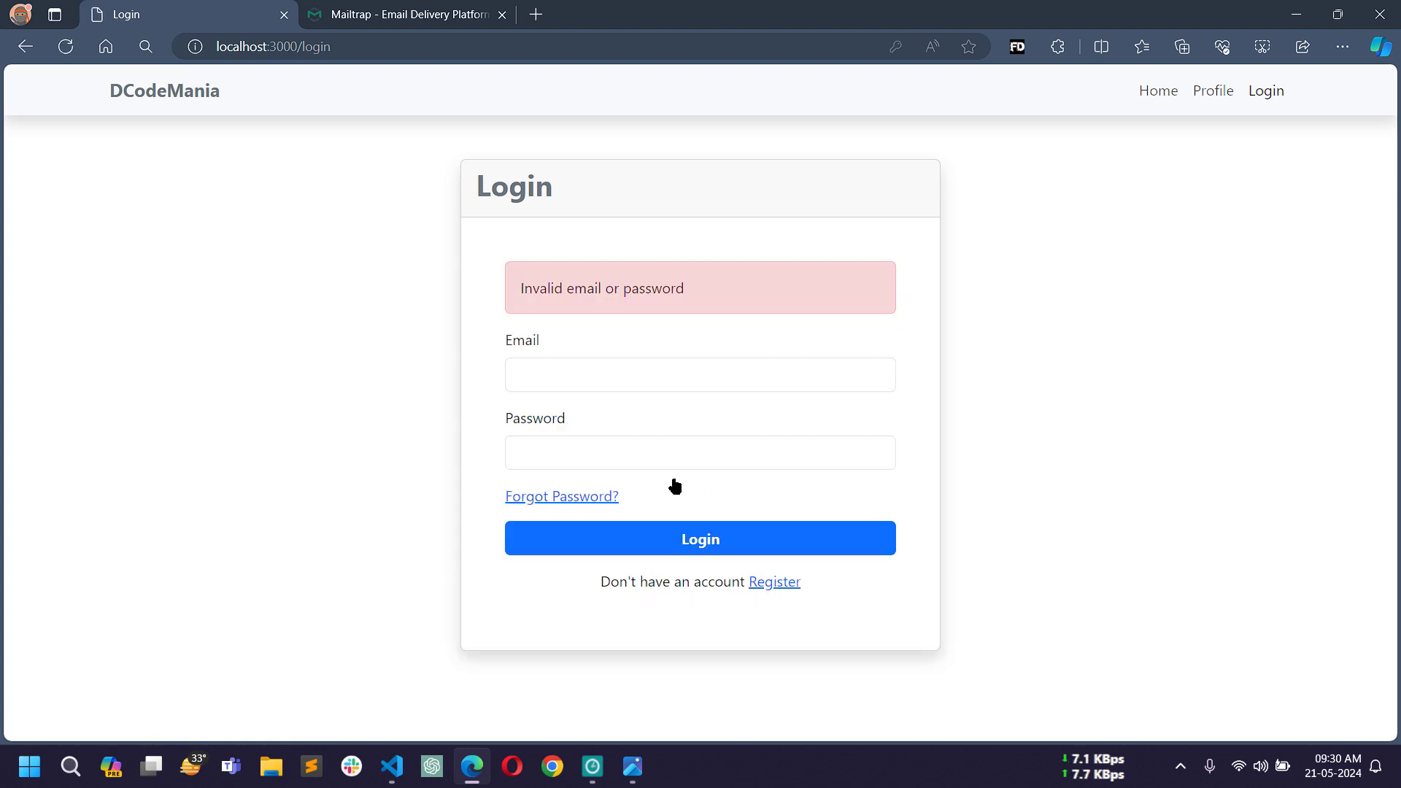
{"action": "left_click_drag", "start_coordinate": [517, 290], "coordinate": [573, 288]}
{"action": "left_click", "coordinate": [560, 321]}
- Refill the login fields, correct the digits in the email, and log in successfully
{"action": "left_click", "coordinate": [1017, 47]}
{"action": "left_click_drag", "start_coordinate": [634, 375], "coordinate": [610, 375]}
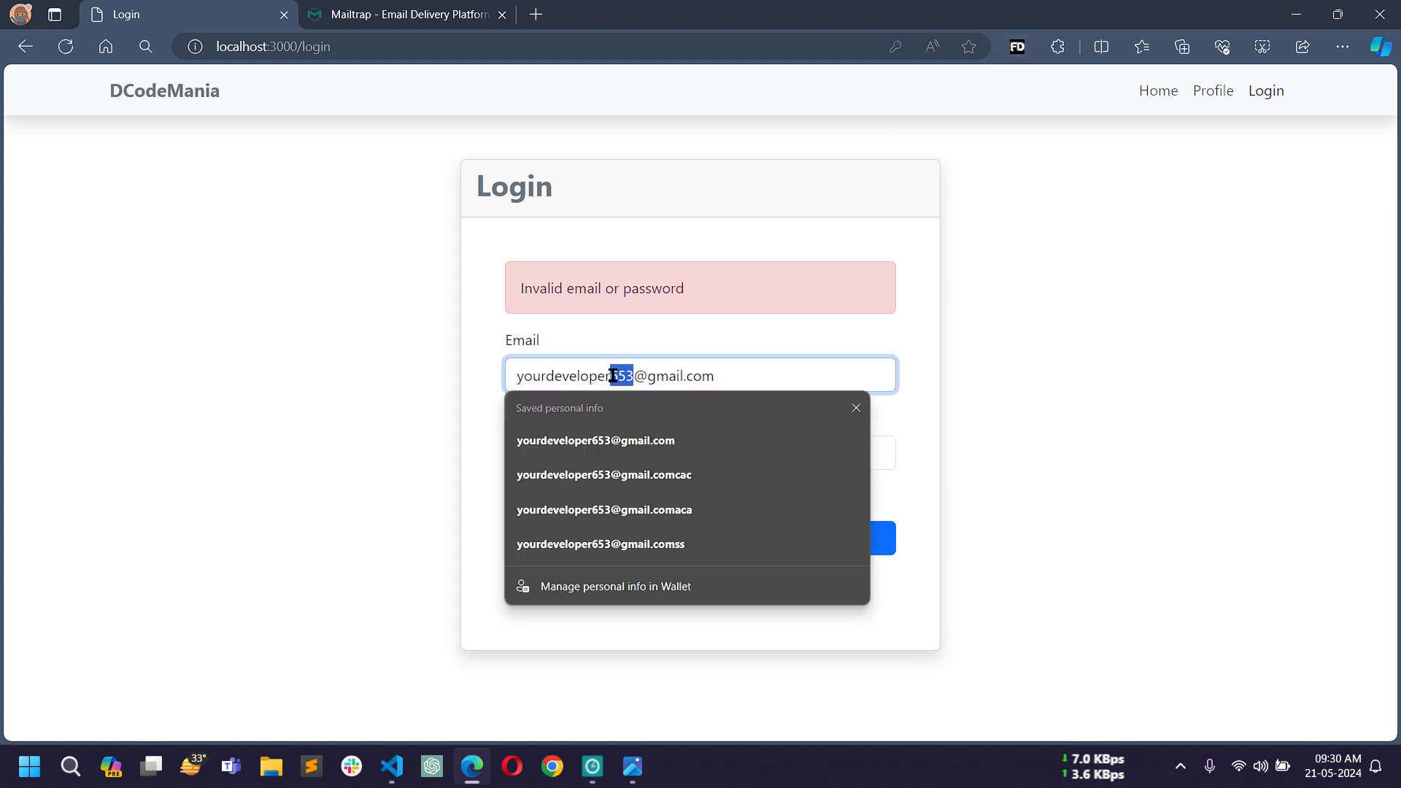
{"action": "type", "text": "333"}
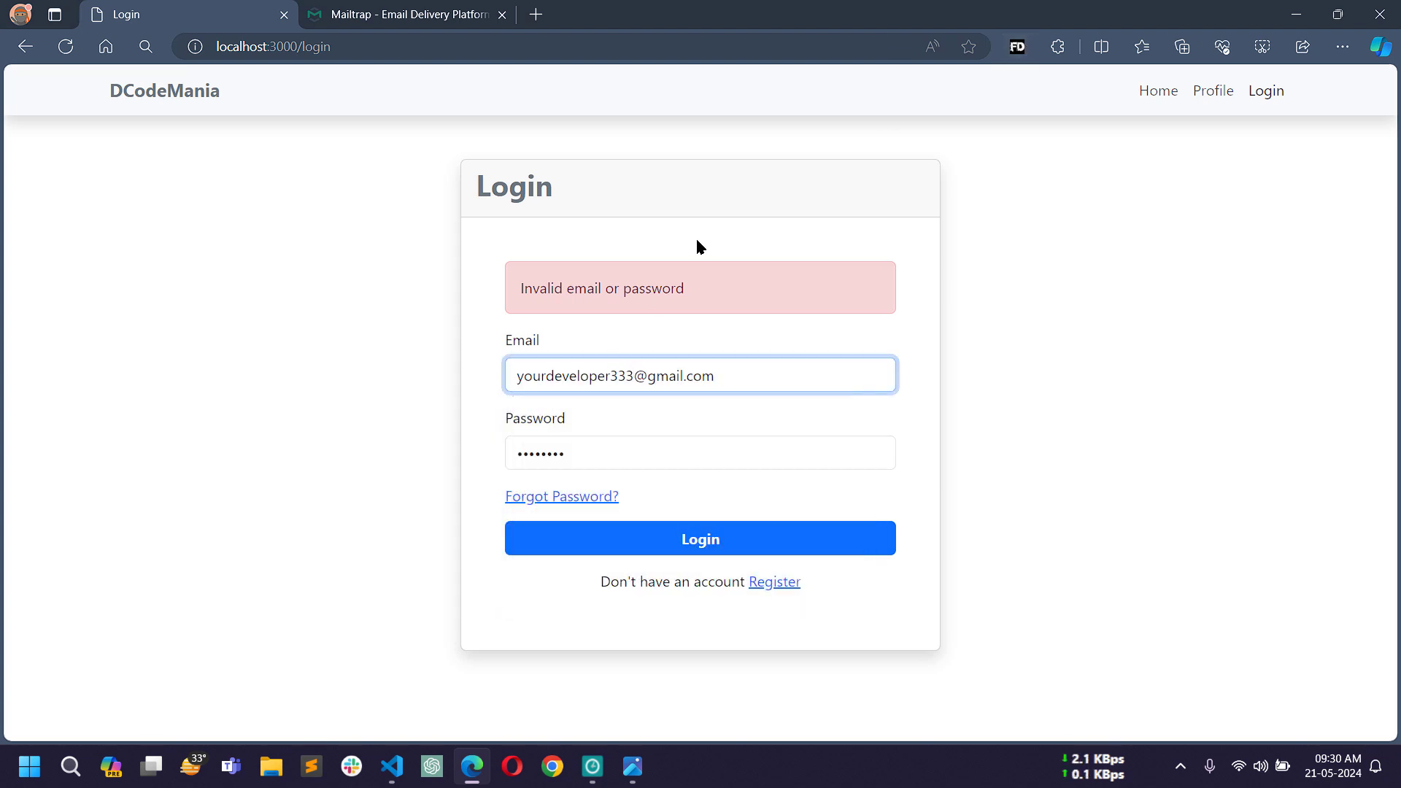
{"action": "left_click", "coordinate": [711, 543]}
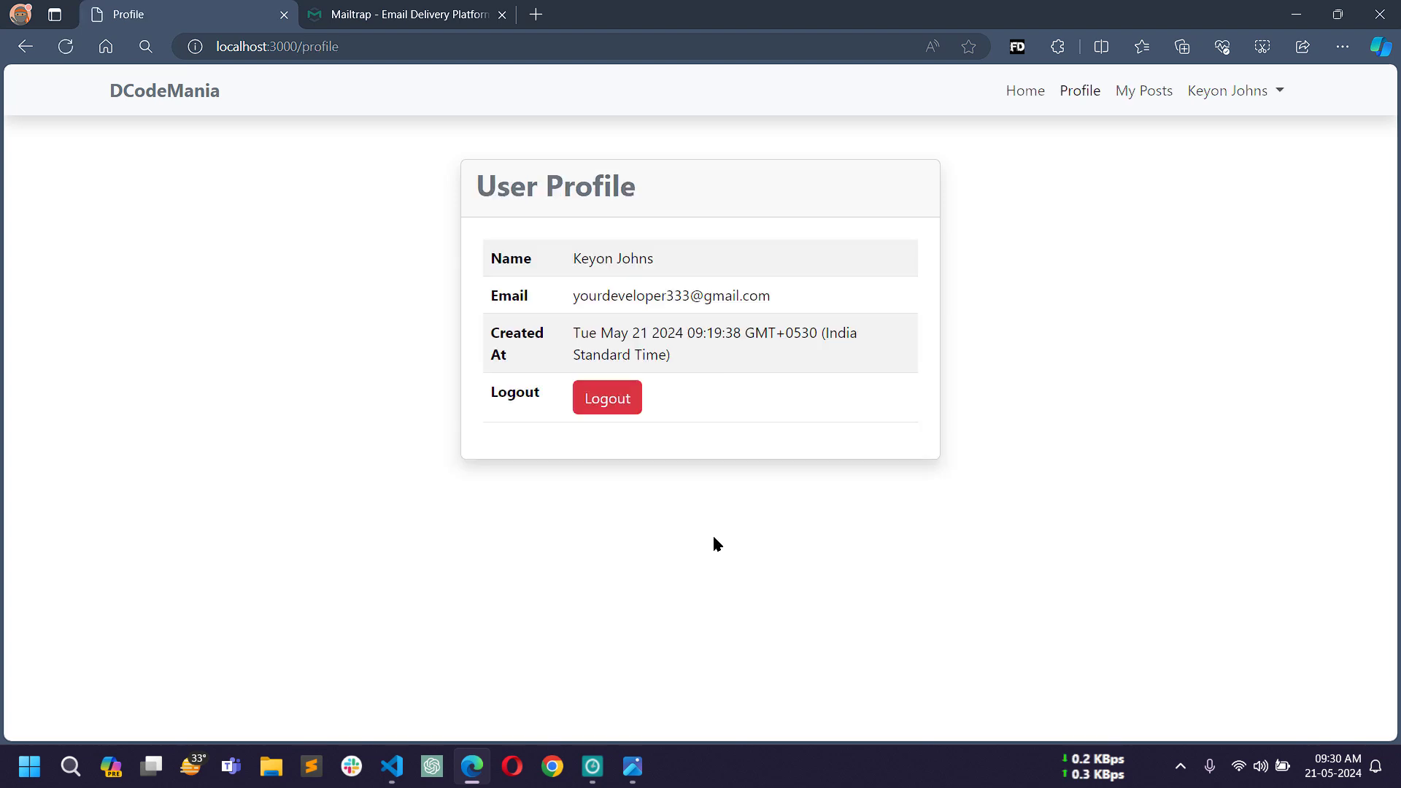
- Review the User Profile details by highlighting the name and email rows
{"action": "left_click_drag", "start_coordinate": [482, 185], "coordinate": [720, 323]}
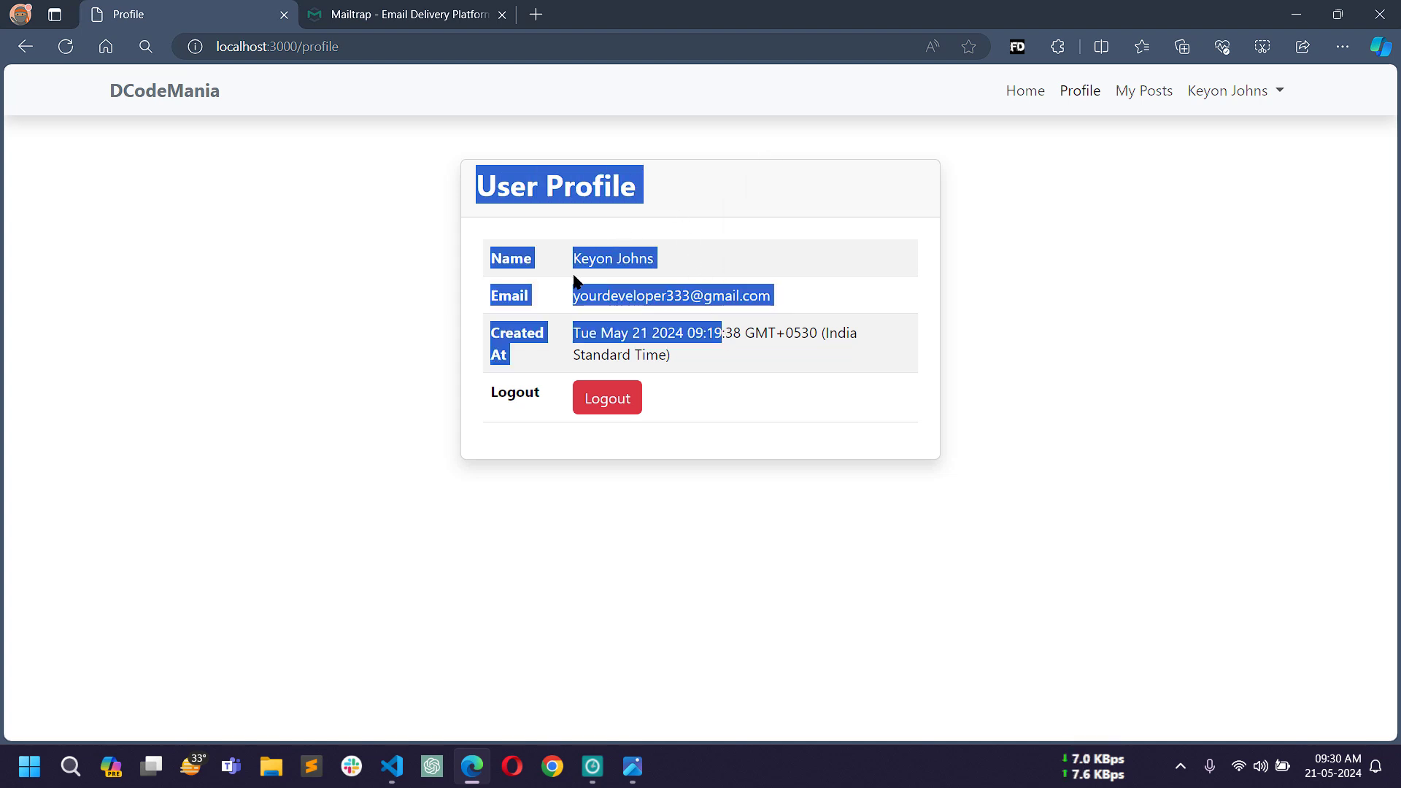
{"action": "left_click_drag", "start_coordinate": [572, 279], "coordinate": [642, 284]}
{"action": "left_click_drag", "start_coordinate": [486, 295], "coordinate": [769, 286]}
{"action": "left_click", "coordinate": [589, 344]}
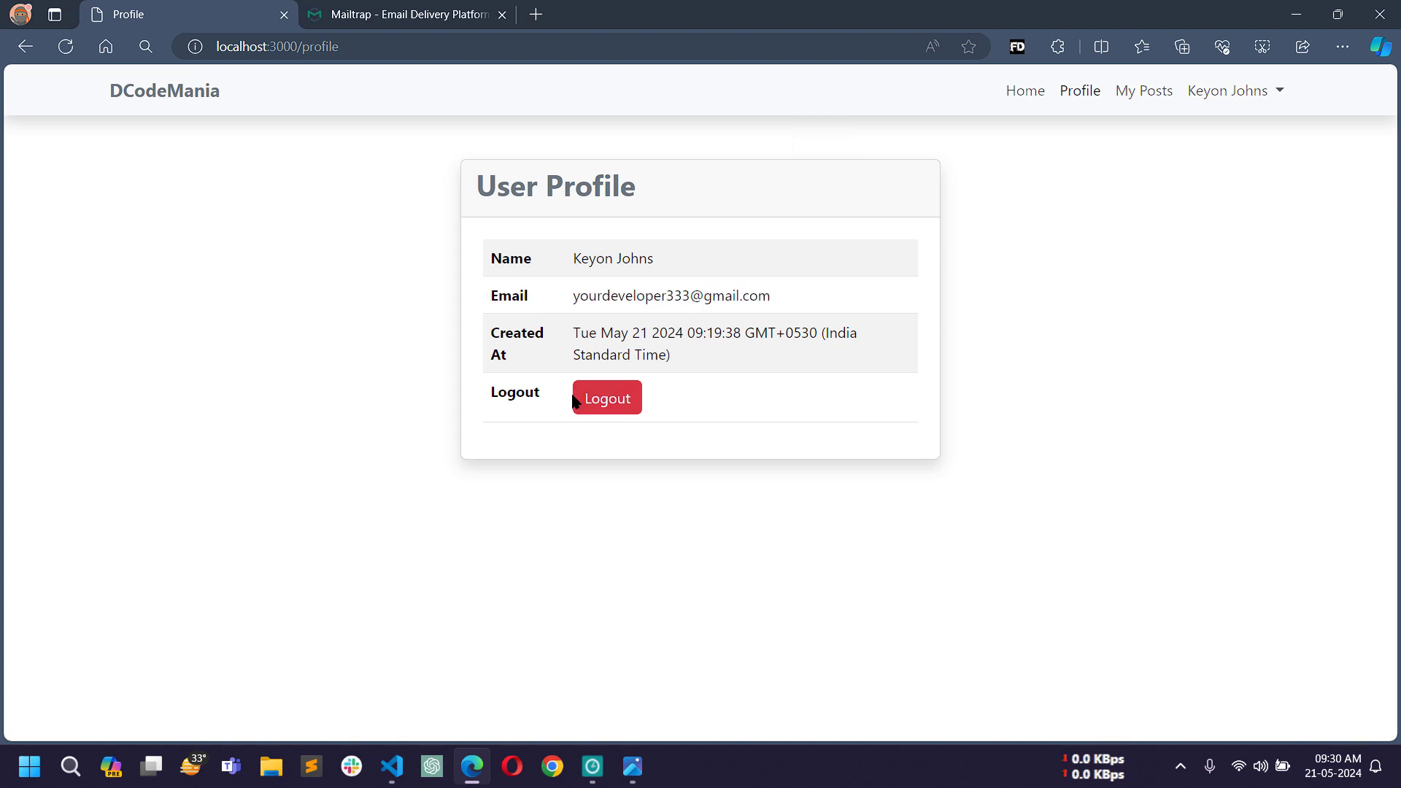
{"action": "left_click", "coordinate": [610, 398]}
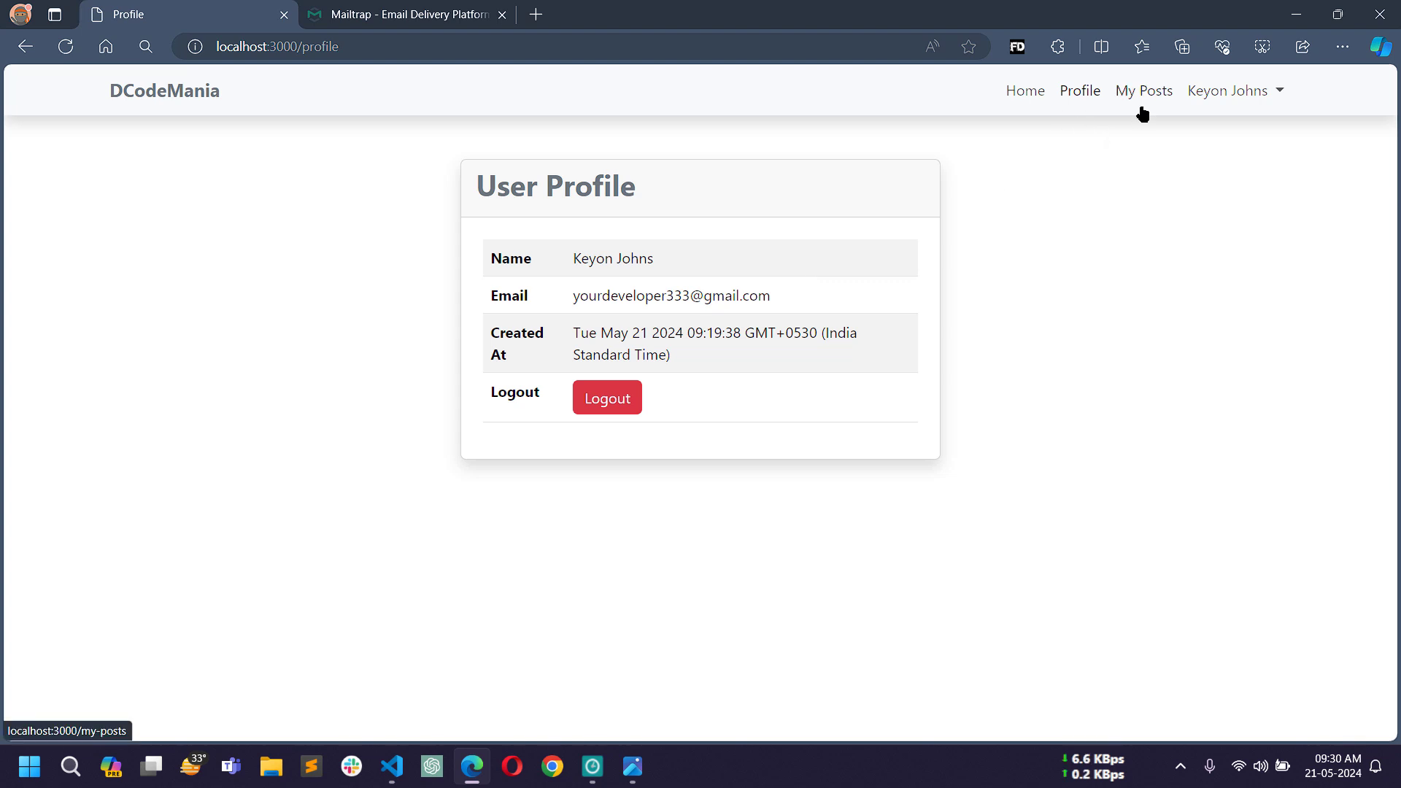
- Open and close the account menu, then start editing the page address before cancelling
{"action": "left_click", "coordinate": [1242, 96]}
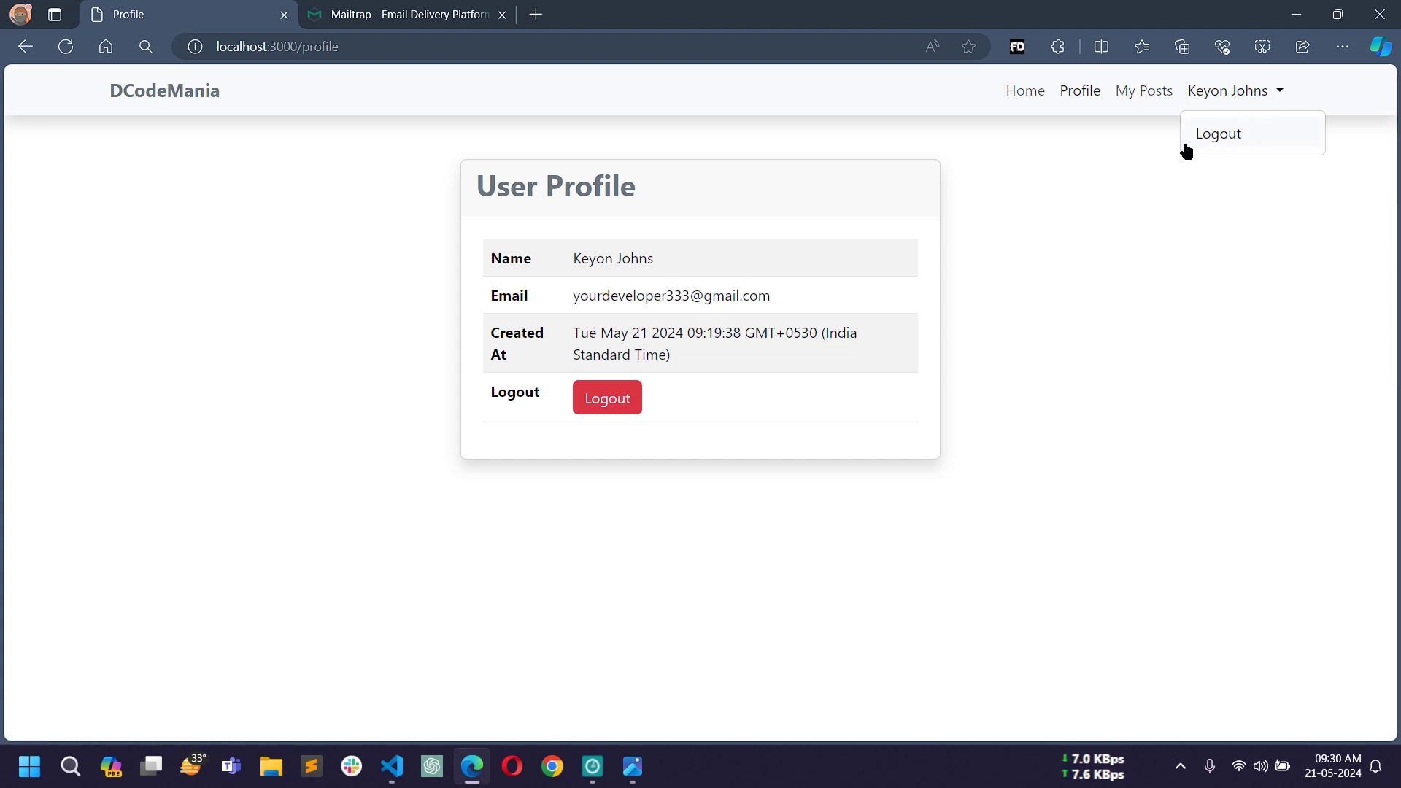
{"action": "left_click", "coordinate": [1161, 159]}
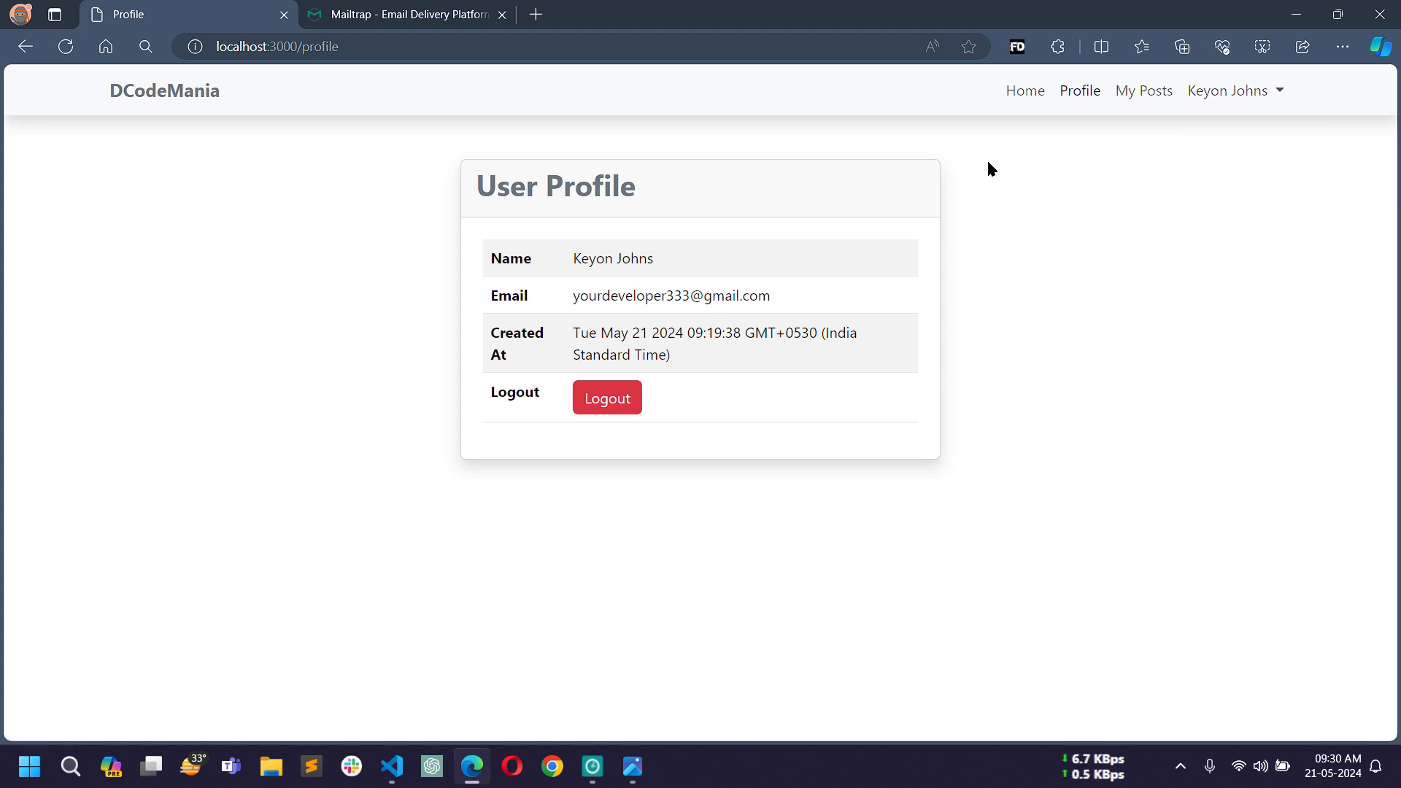
{"action": "double_click", "coordinate": [326, 47]}
{"action": "type", "text": "log"}
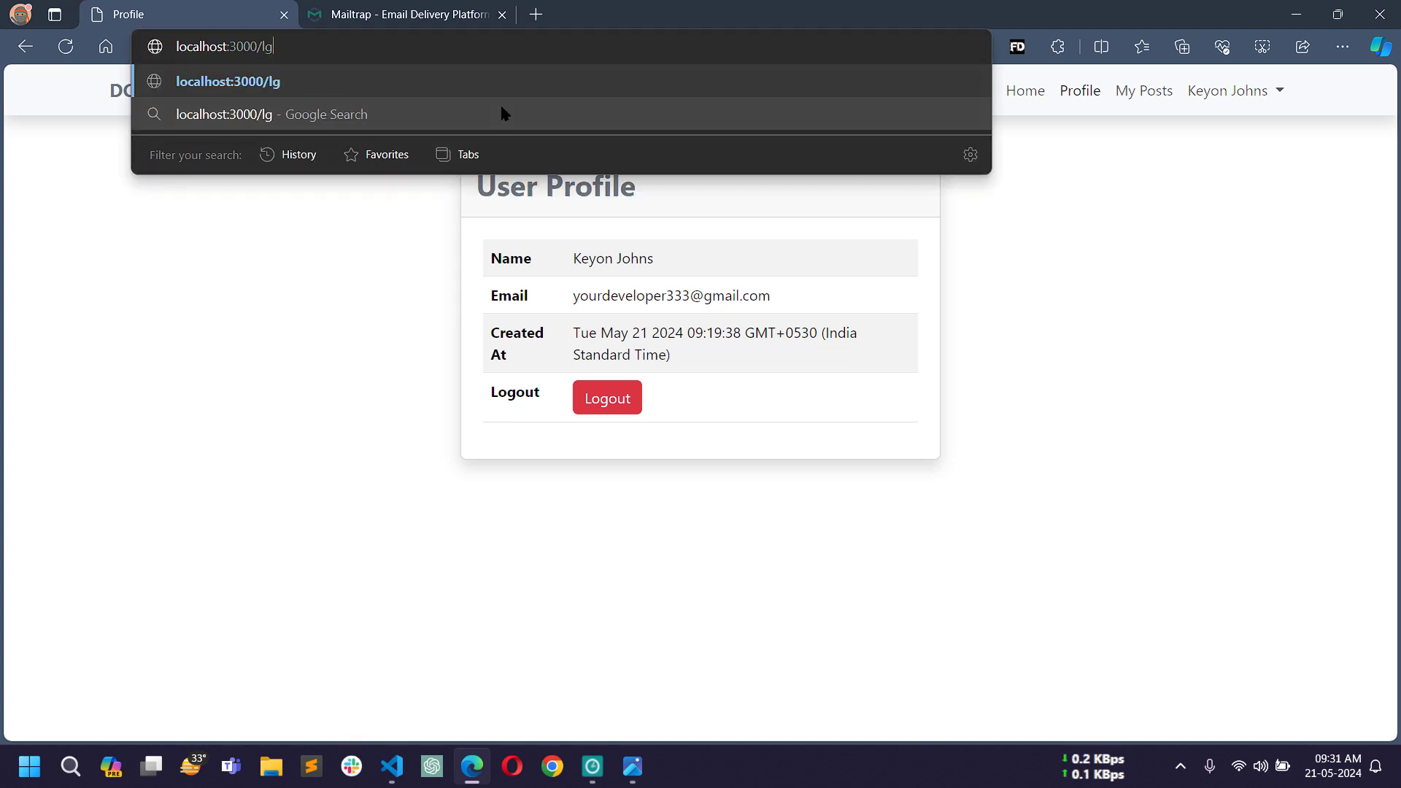
{"action": "key", "text": "BackSpace"}
{"action": "type", "text": "ogin"}
{"action": "key", "text": "Escape"}
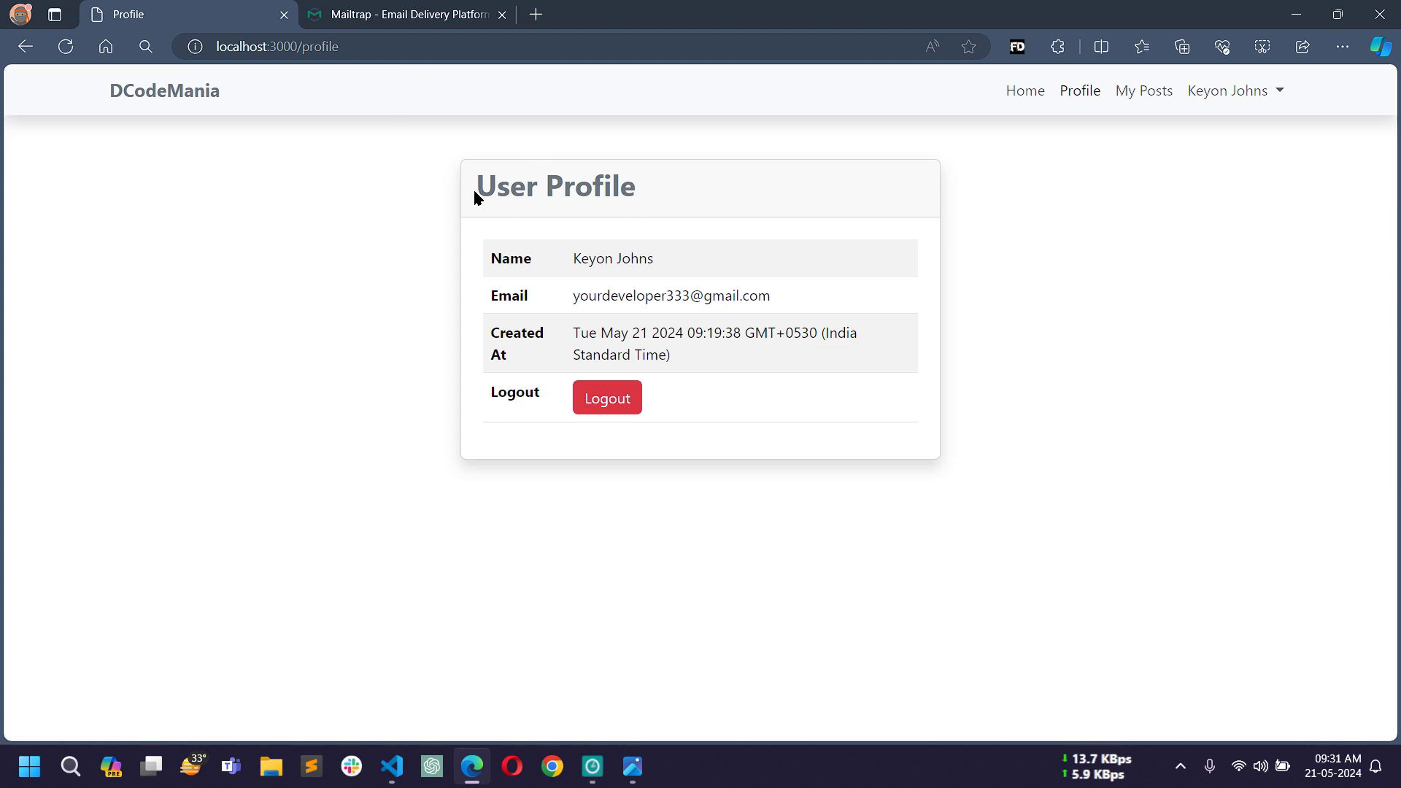
- Highlight the User Profile heading, then log out through the account menu
{"action": "left_click_drag", "start_coordinate": [477, 188], "coordinate": [860, 357]}
{"action": "left_click", "coordinate": [522, 149]}
{"action": "left_click", "coordinate": [1268, 91]}
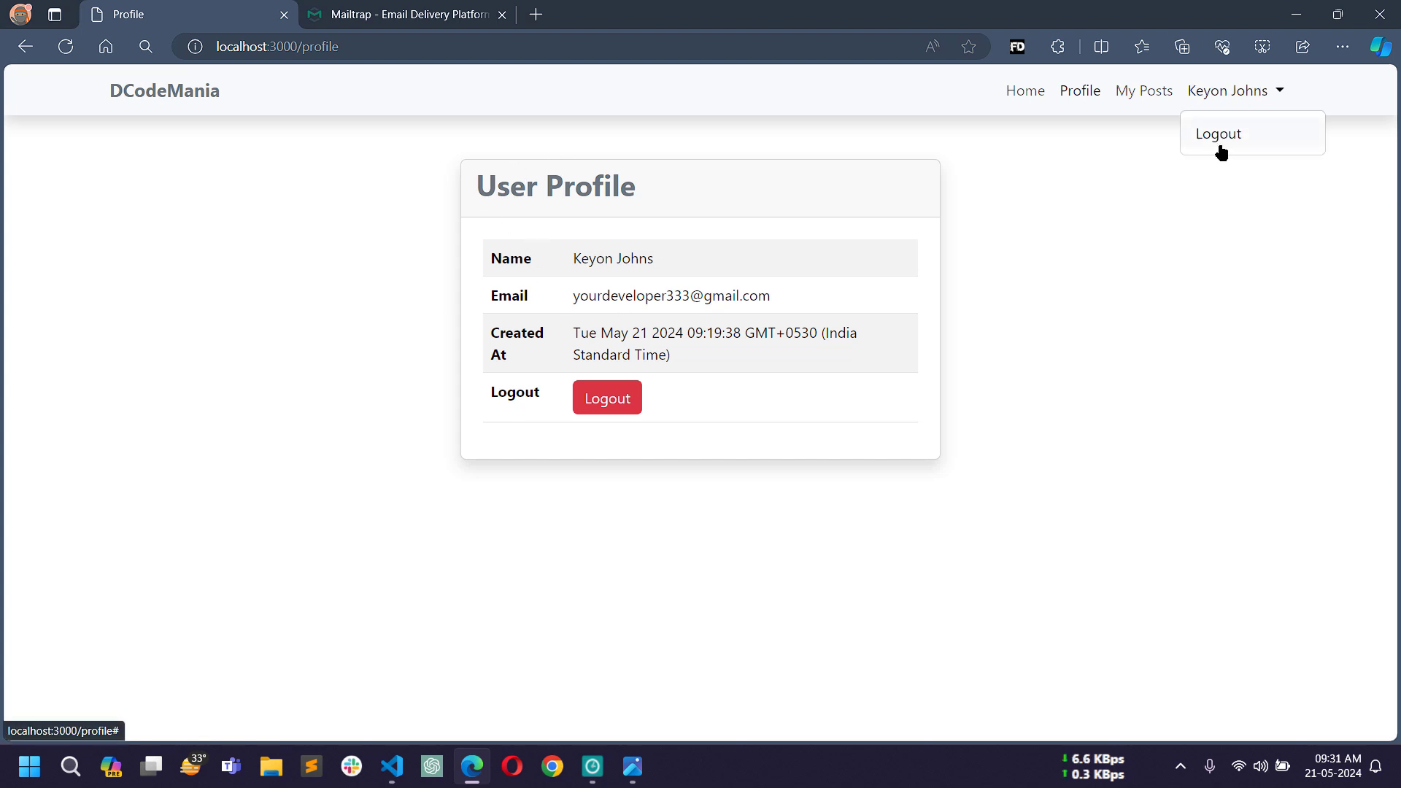
{"action": "left_click", "coordinate": [1221, 135]}
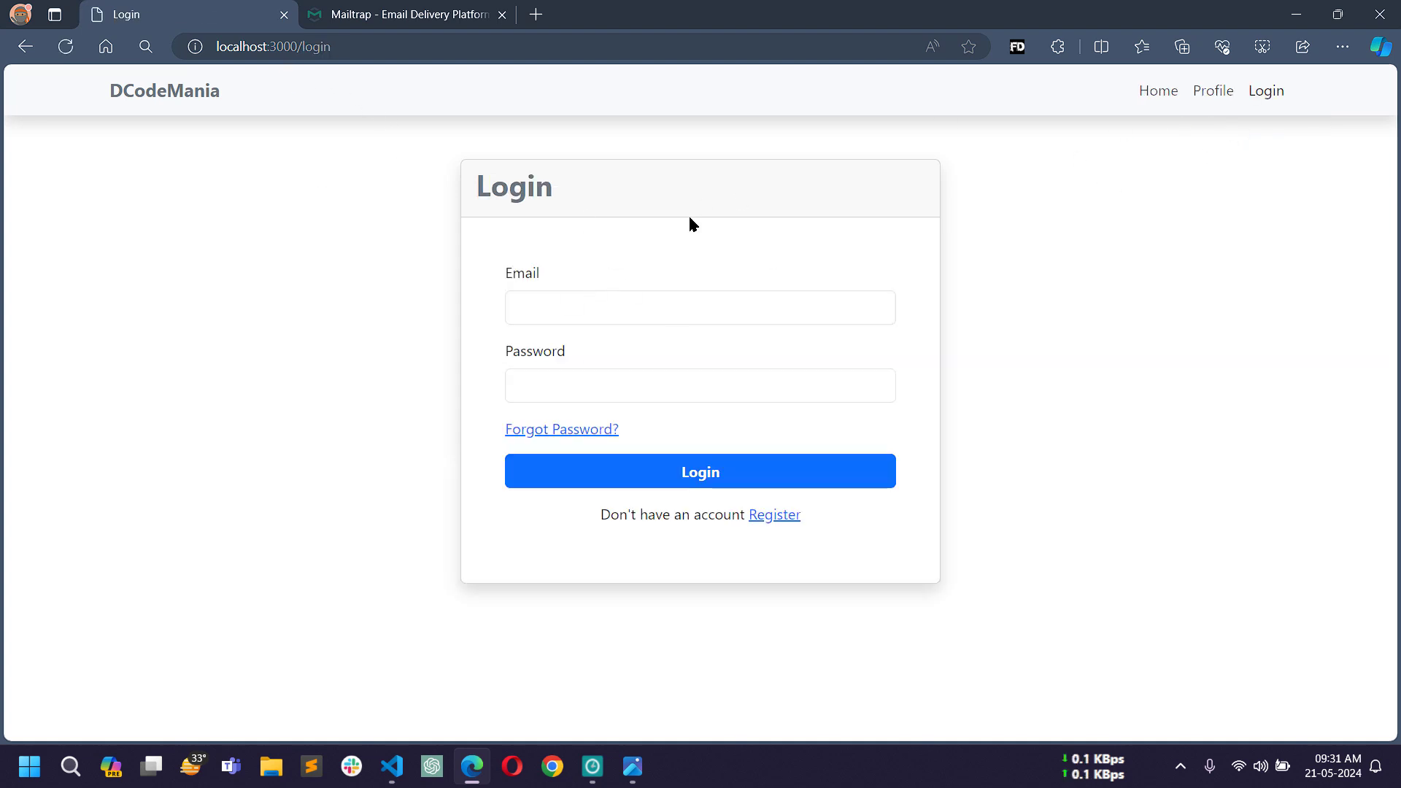
- Browse the Register, Login and Home pages, then open Forgot Password from the Login form
{"action": "left_click", "coordinate": [785, 516]}
{"action": "left_click", "coordinate": [789, 558]}
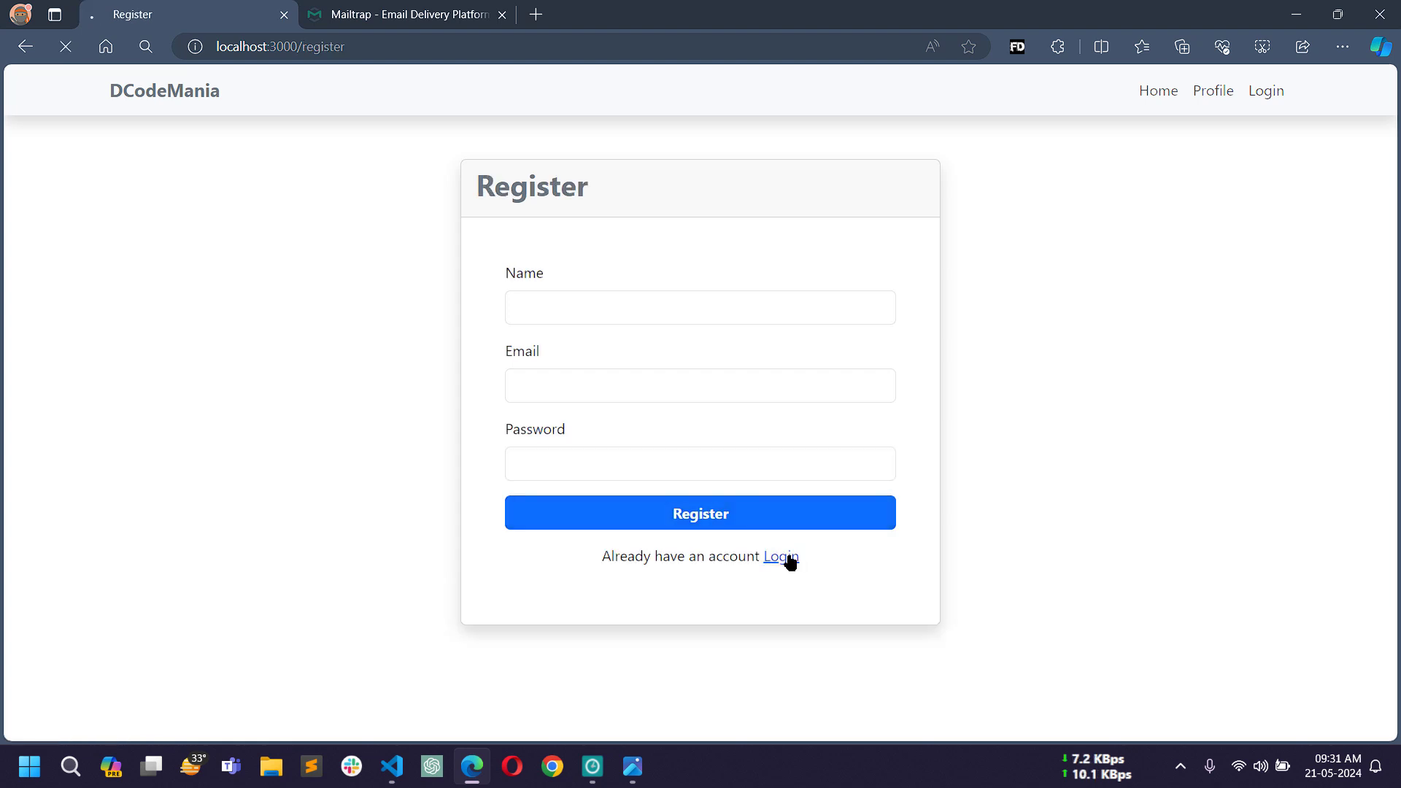
{"action": "left_click", "coordinate": [573, 431]}
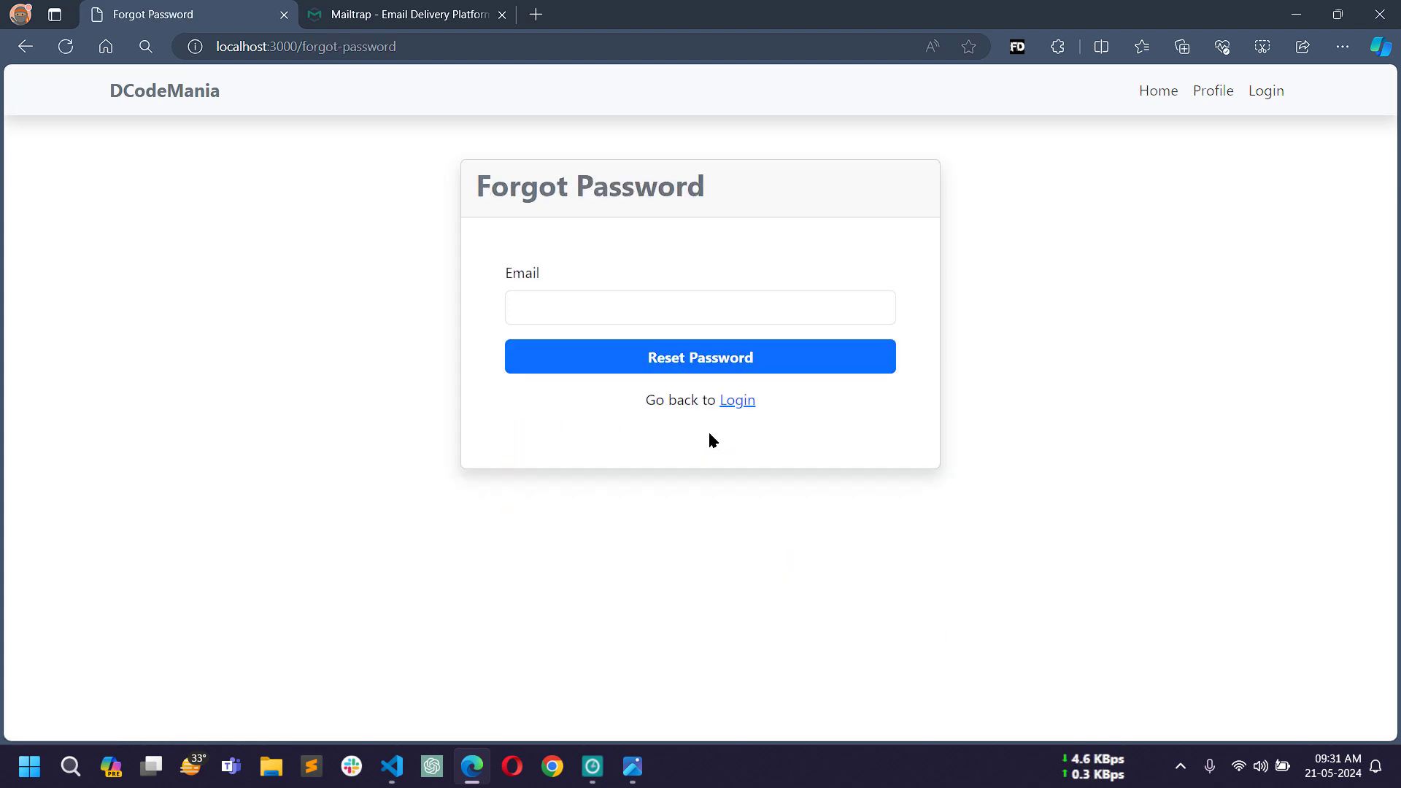
{"action": "left_click", "coordinate": [1148, 92]}
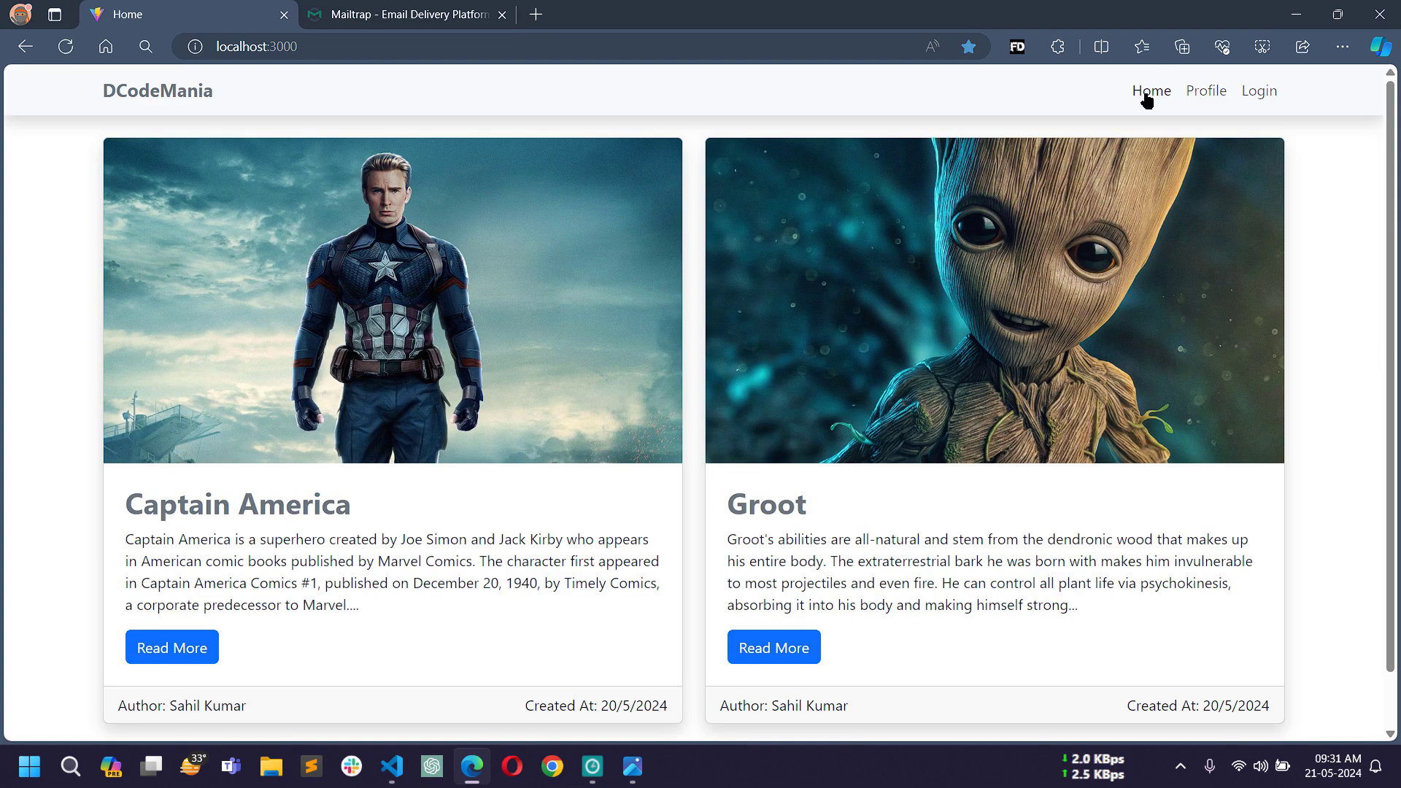
{"action": "left_click", "coordinate": [1262, 92]}
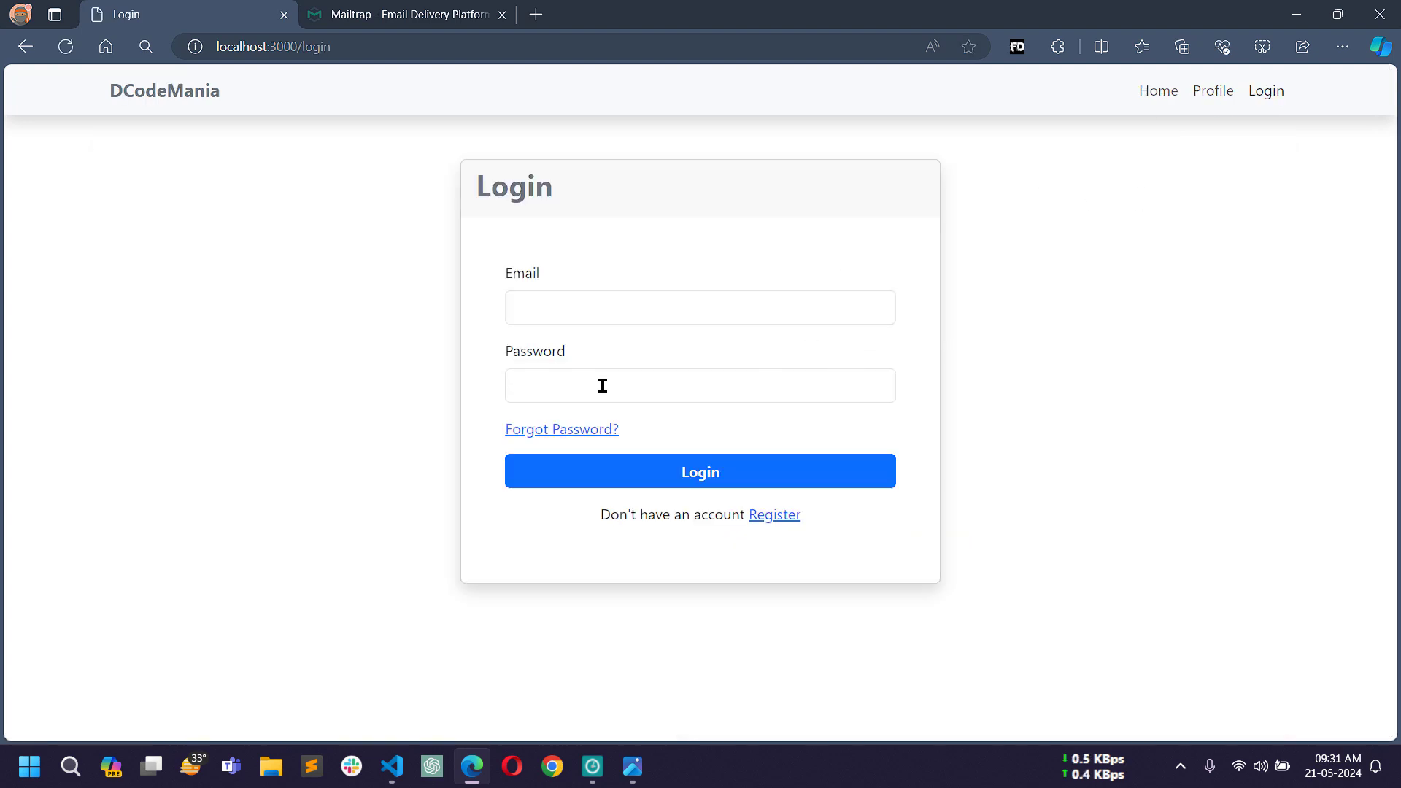
{"action": "left_click", "coordinate": [569, 432]}
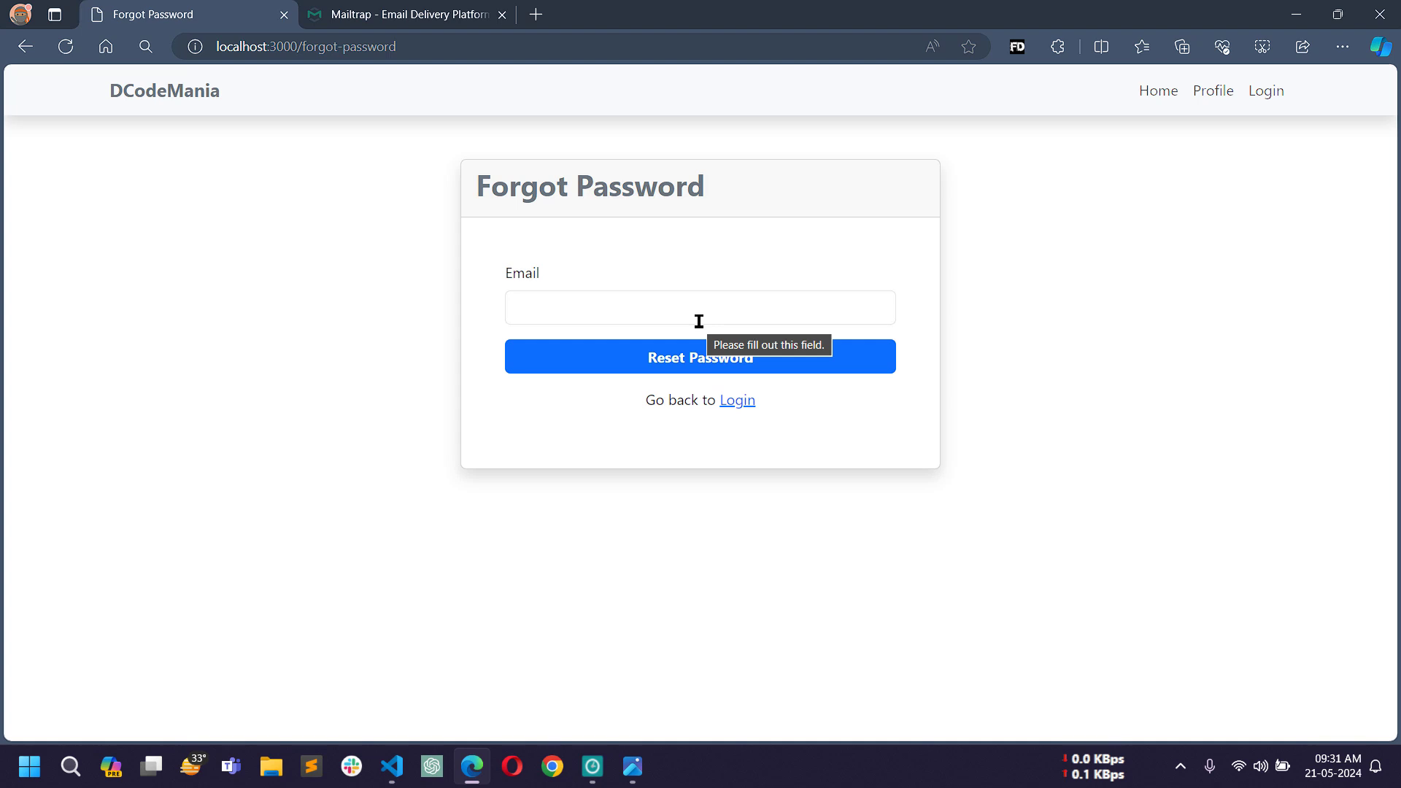
- Autofill the account email, fix its digits, and send the password reset request
{"action": "left_click", "coordinate": [1017, 47]}
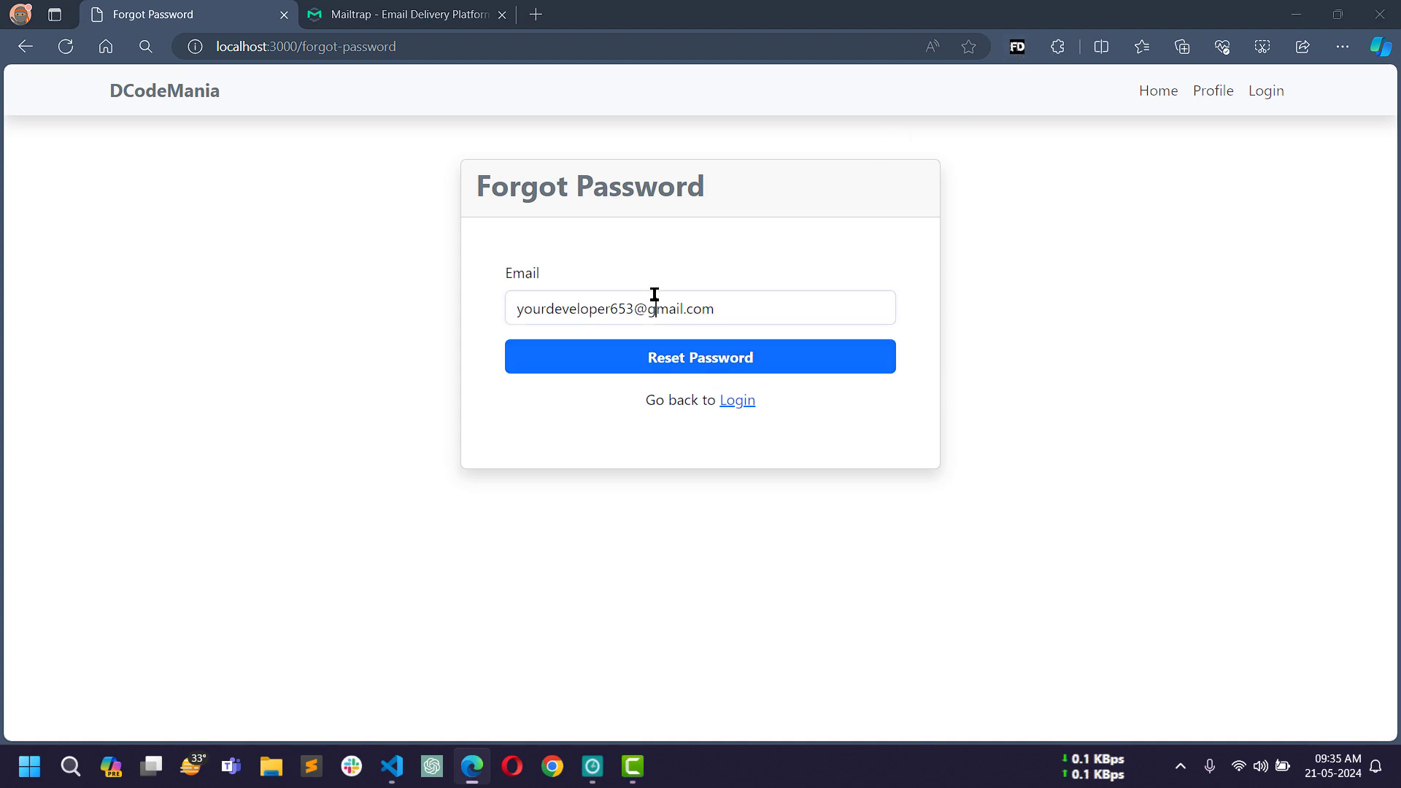
{"action": "left_click", "coordinate": [633, 305]}
{"action": "left_click_drag", "start_coordinate": [634, 305], "coordinate": [611, 297]}
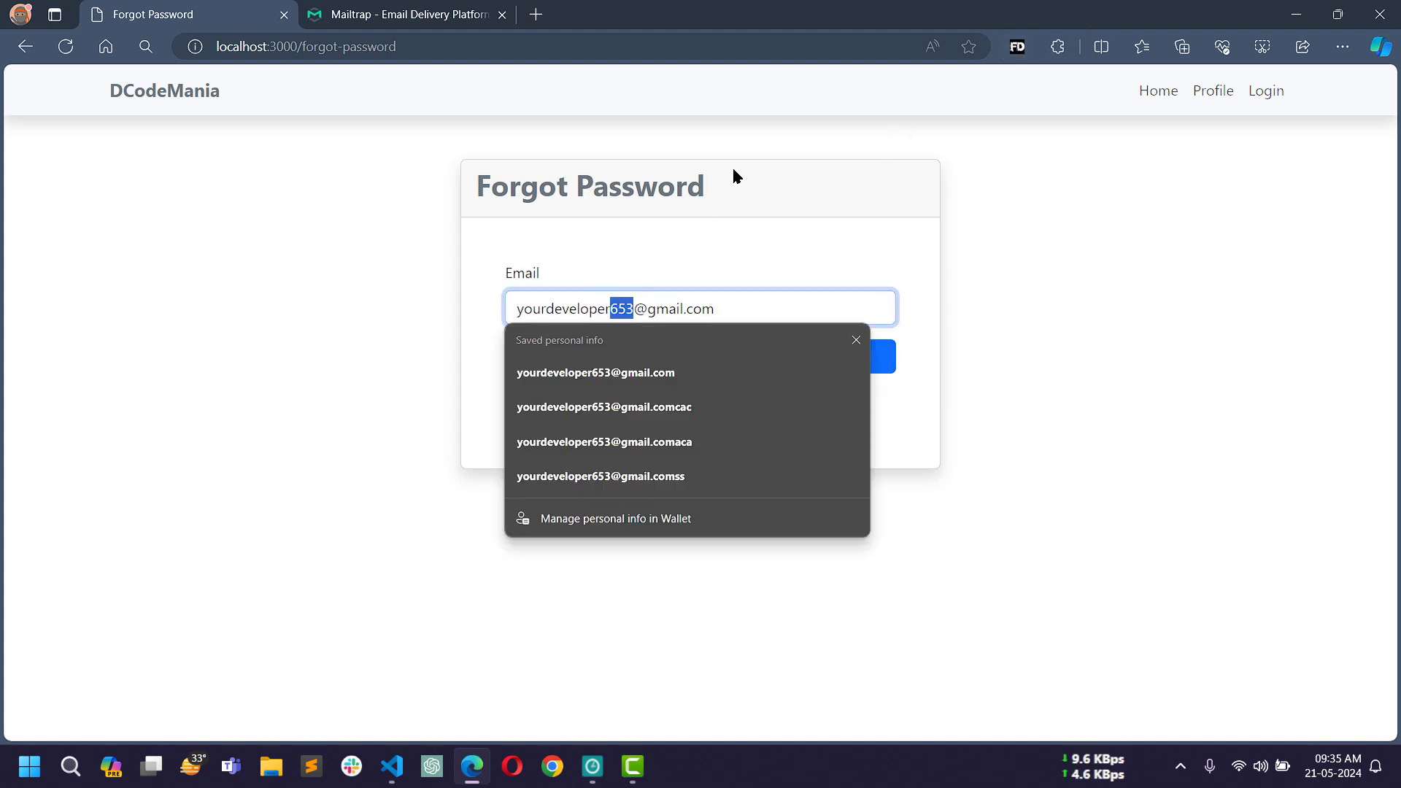
{"action": "type", "text": "333"}
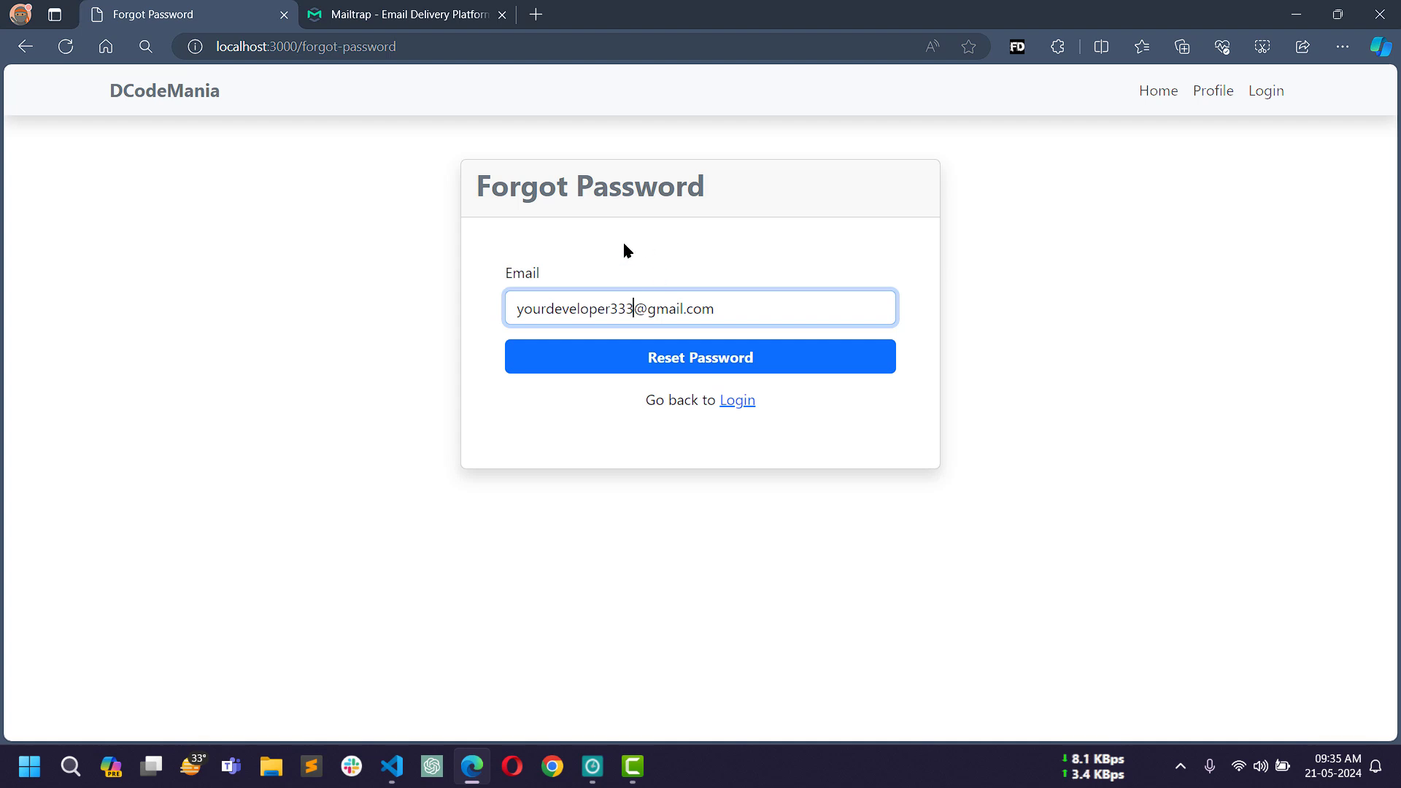
{"action": "left_click", "coordinate": [713, 357]}
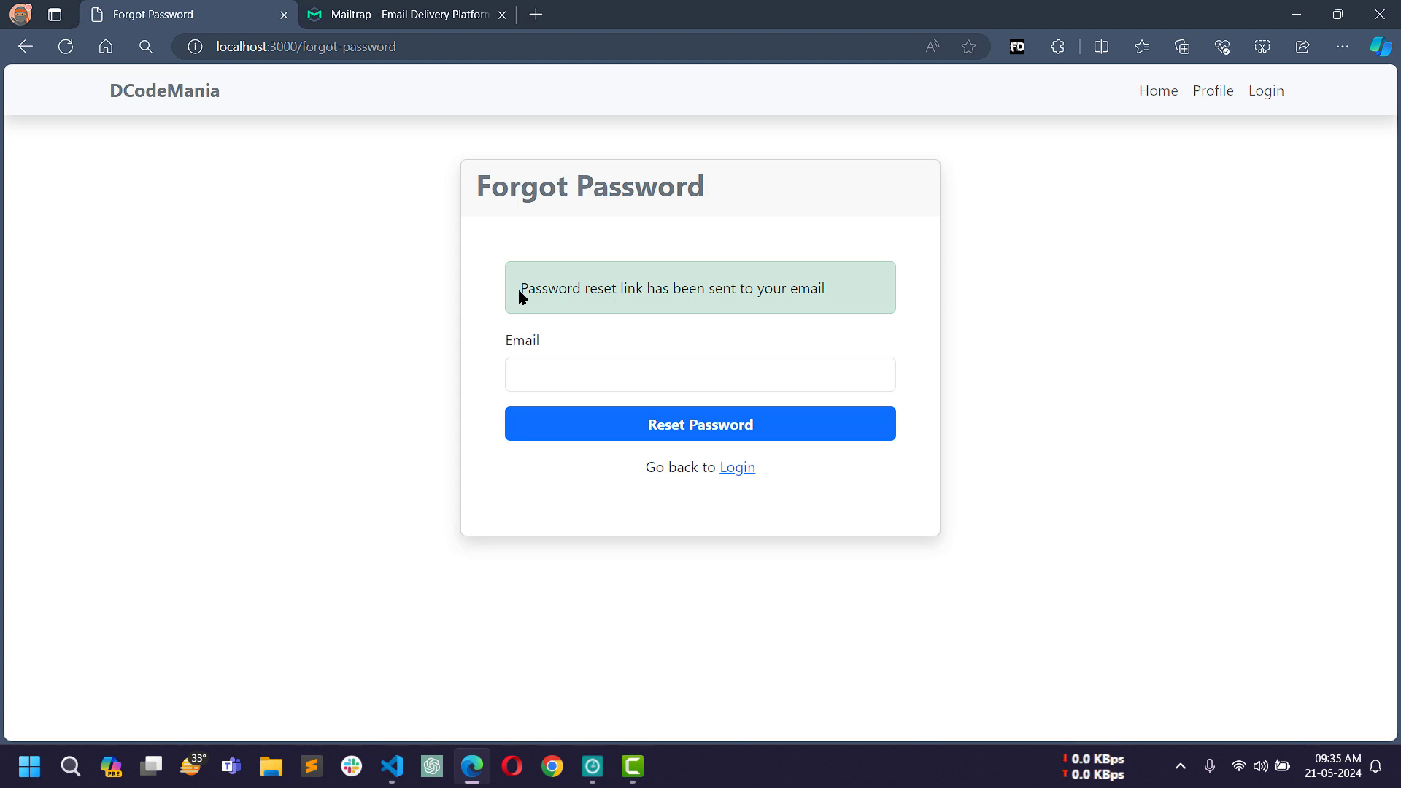
{"action": "left_click_drag", "start_coordinate": [520, 294], "coordinate": [572, 292]}
{"action": "left_click", "coordinate": [663, 293]}
- Open the newest Password Reset email in the Mailtrap inbox and follow its reset link
{"action": "left_click", "coordinate": [387, 20]}
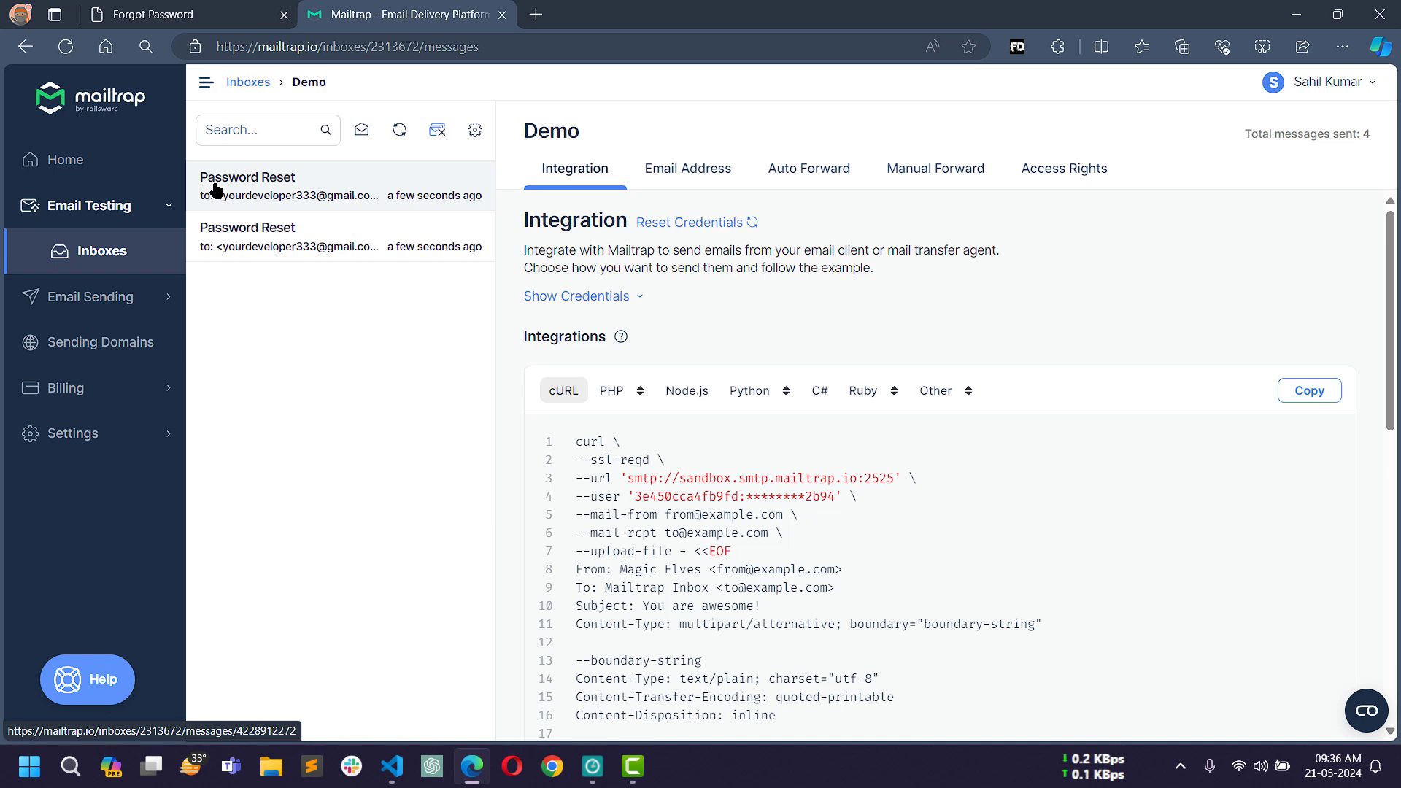
{"action": "left_click", "coordinate": [332, 193]}
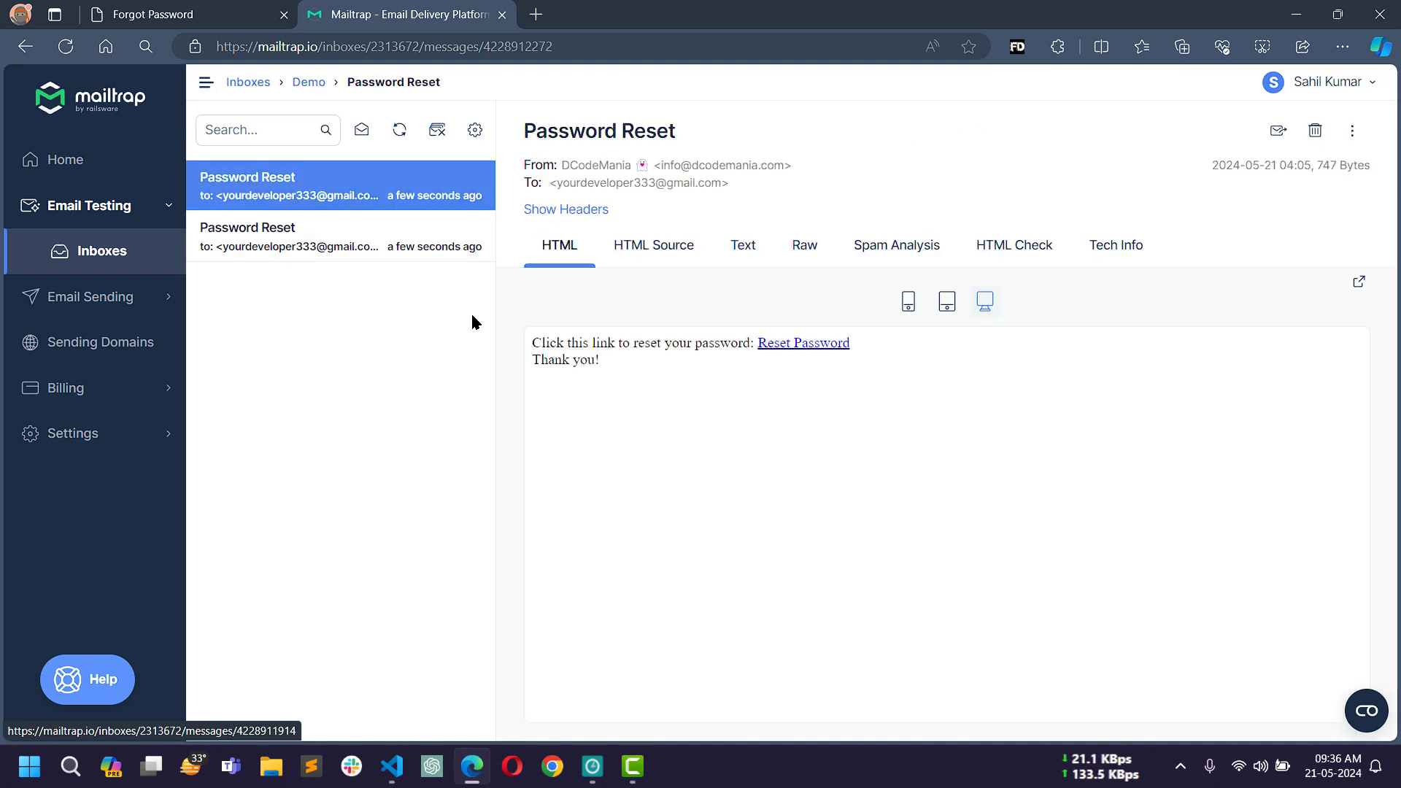
{"action": "left_click", "coordinate": [797, 343]}
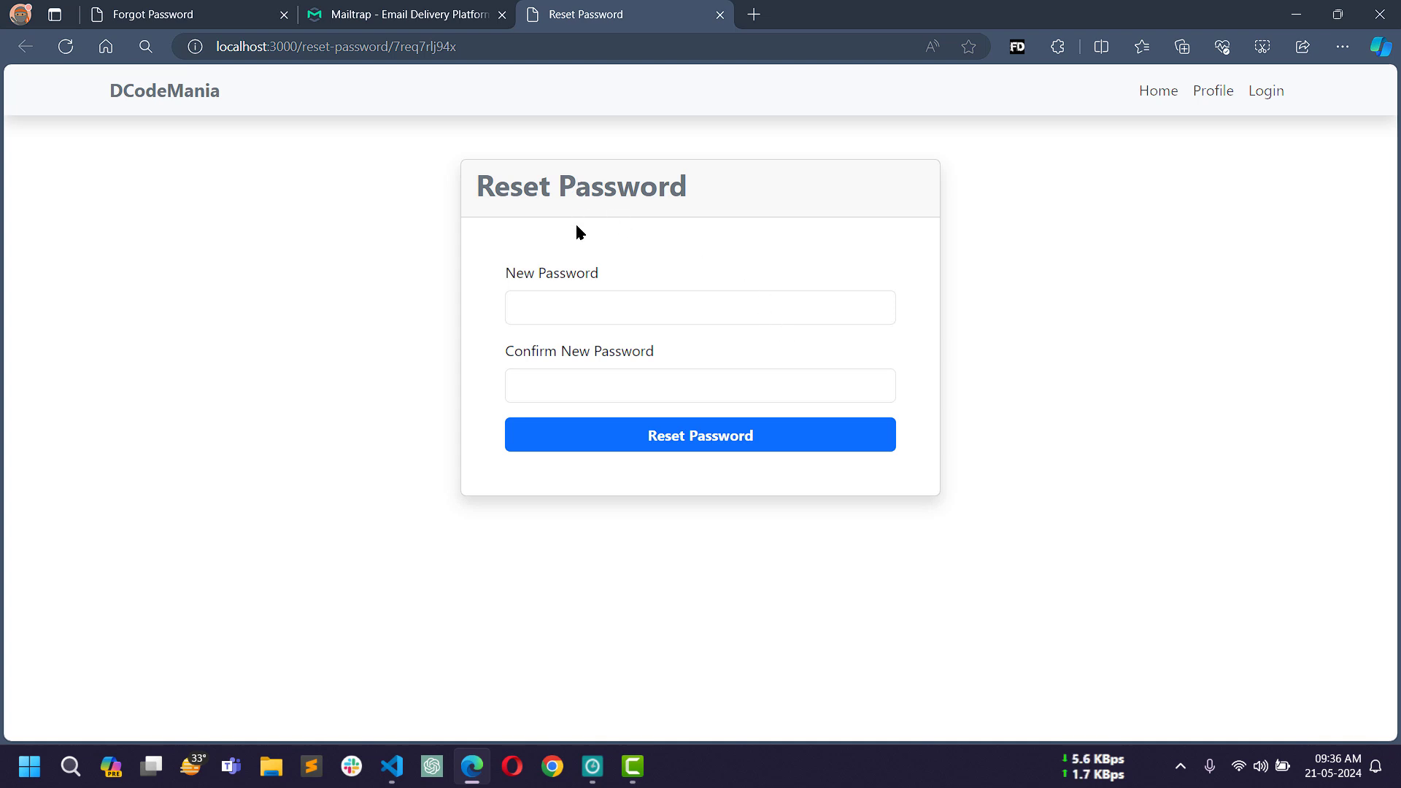
- Enter the new password in both New and Confirm New Password fields and submit
{"action": "left_click_drag", "start_coordinate": [475, 188], "coordinate": [706, 238]}
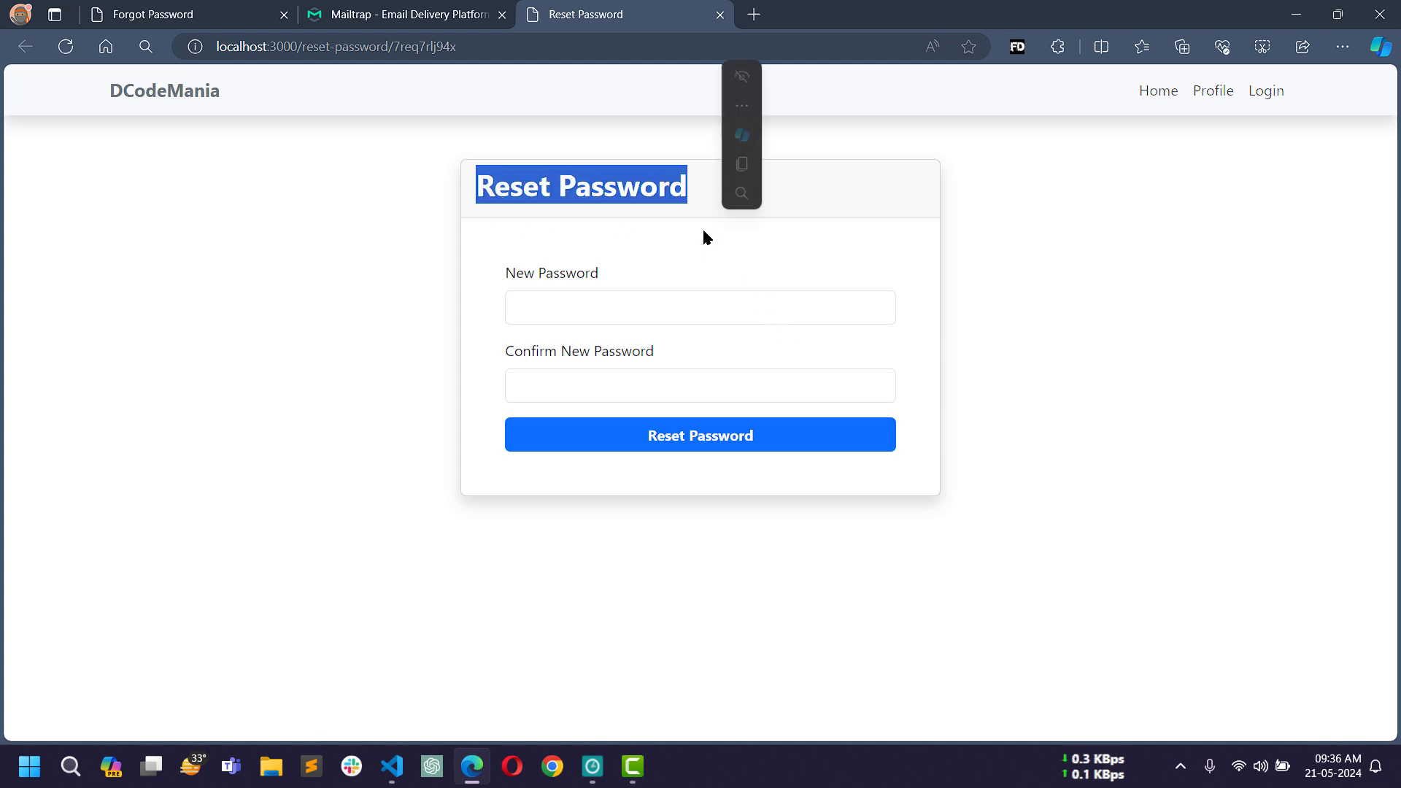
{"action": "left_click", "coordinate": [671, 253]}
{"action": "left_click", "coordinate": [566, 307]}
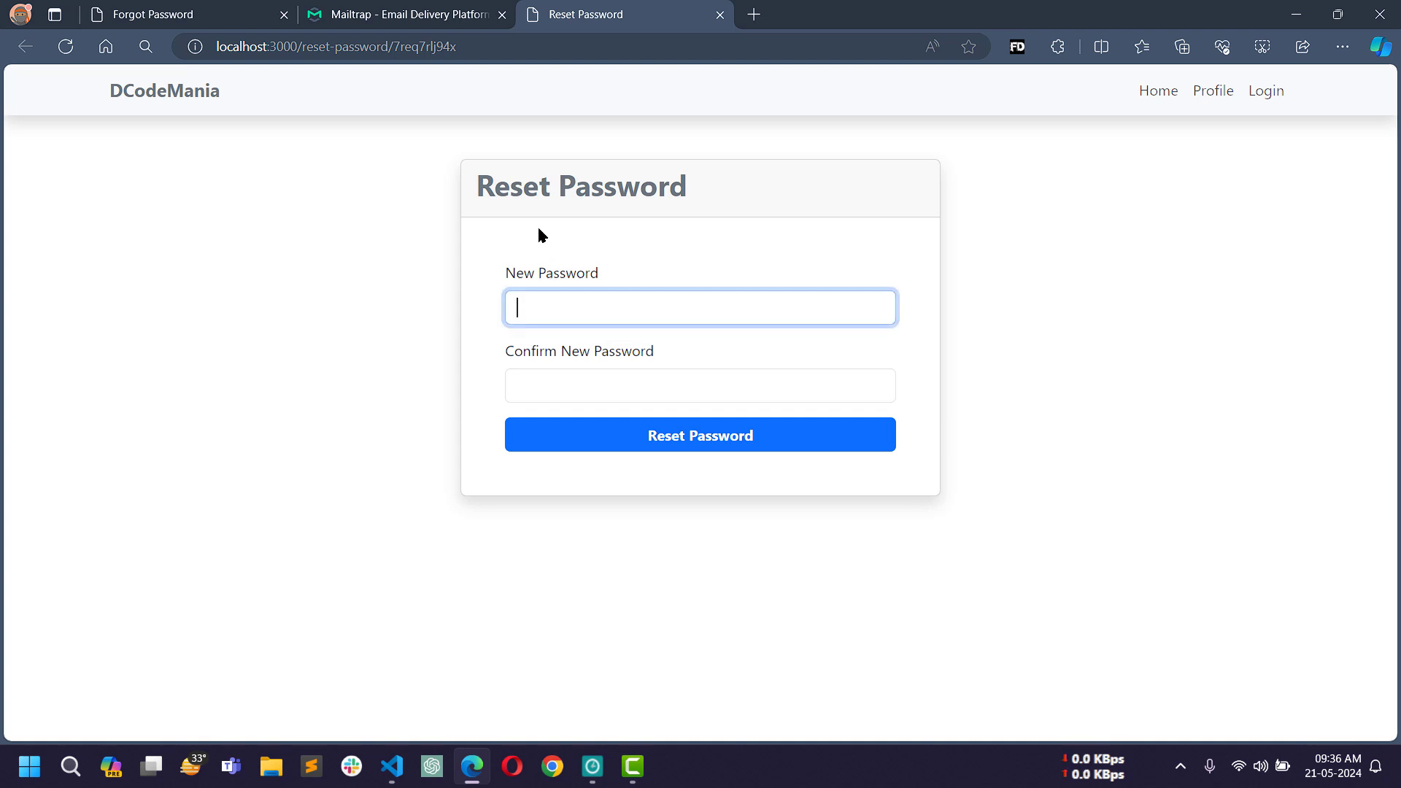
{"action": "key", "text": "Tab"}
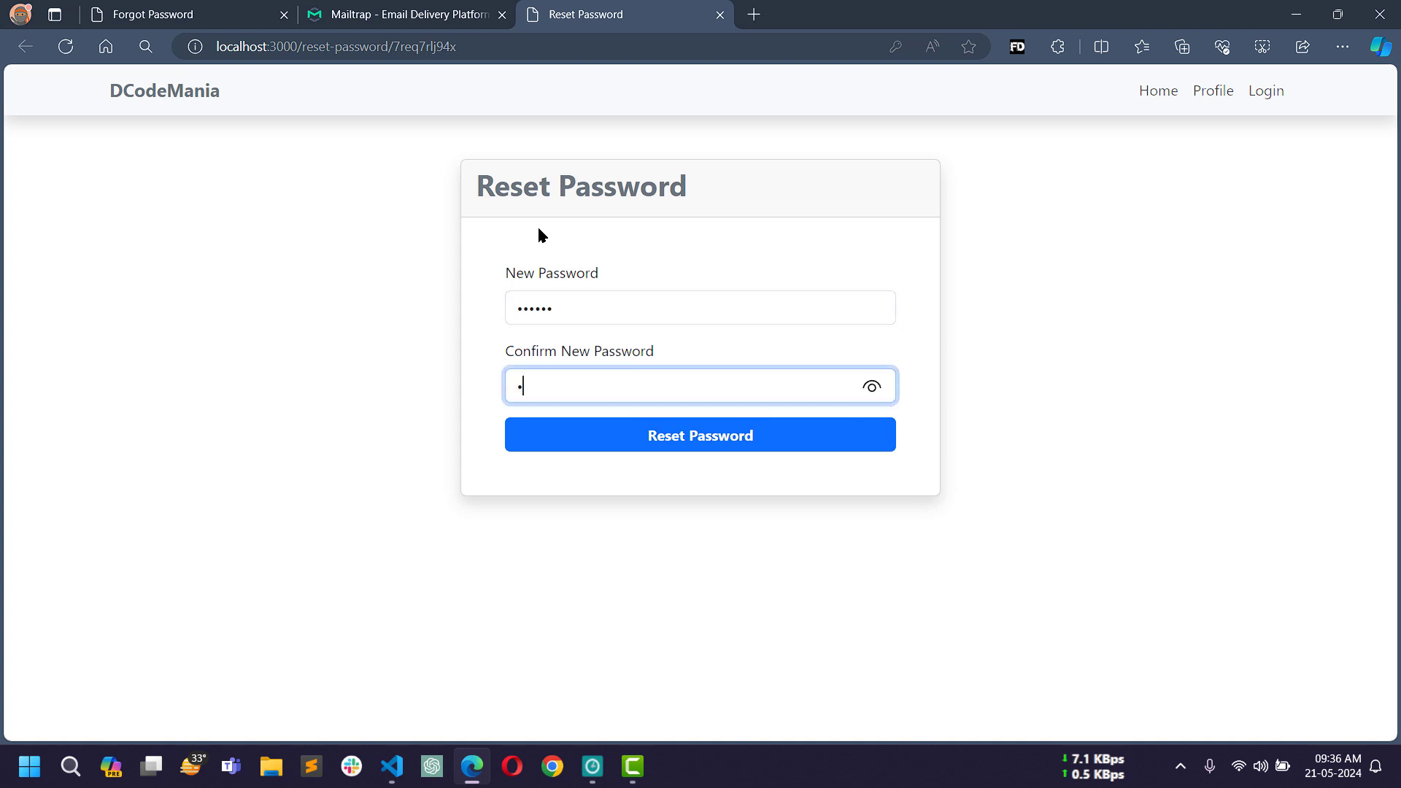
{"action": "left_click", "coordinate": [697, 435]}
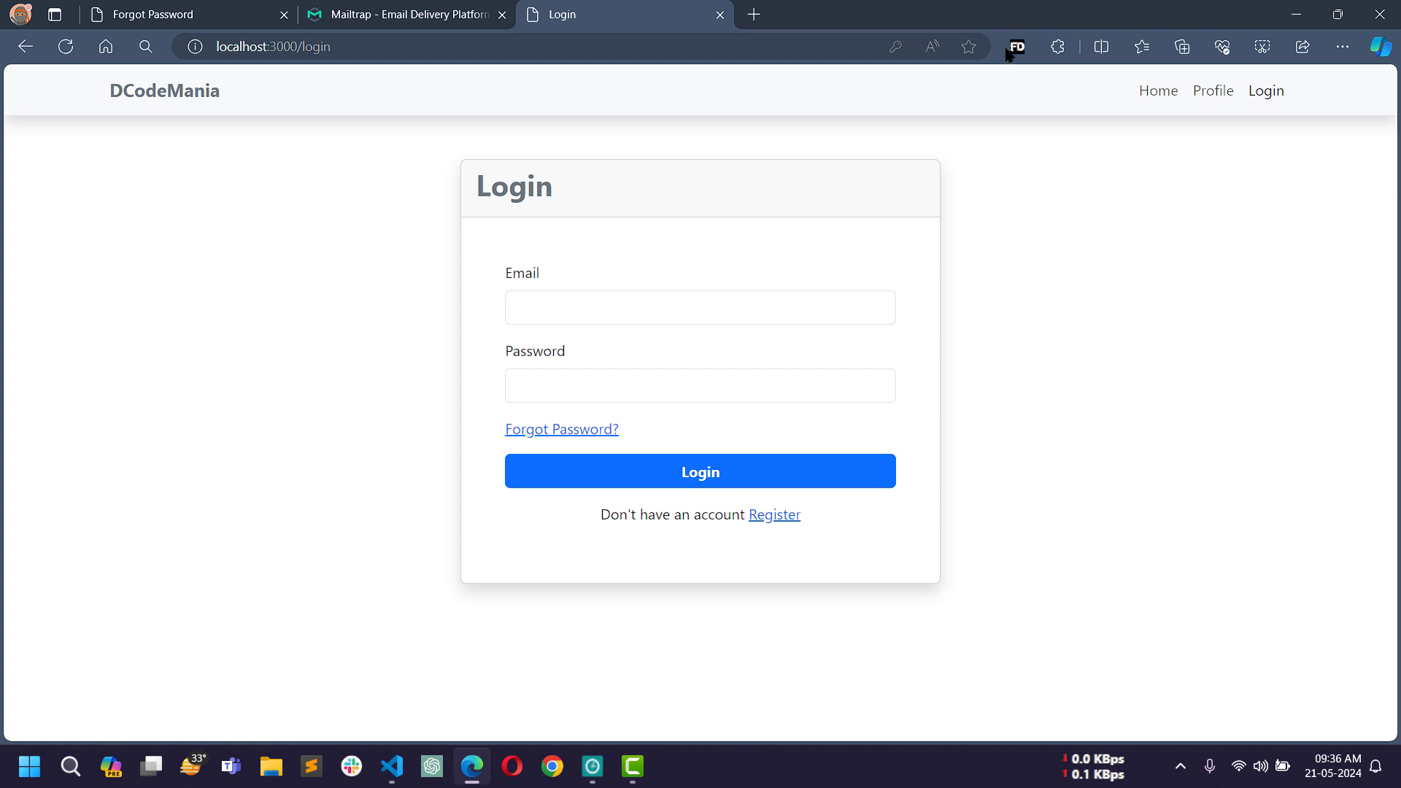
- Autofill the login form, correct the email digits, and retry the login
{"action": "left_click", "coordinate": [700, 308]}
{"action": "left_click", "coordinate": [744, 353]}
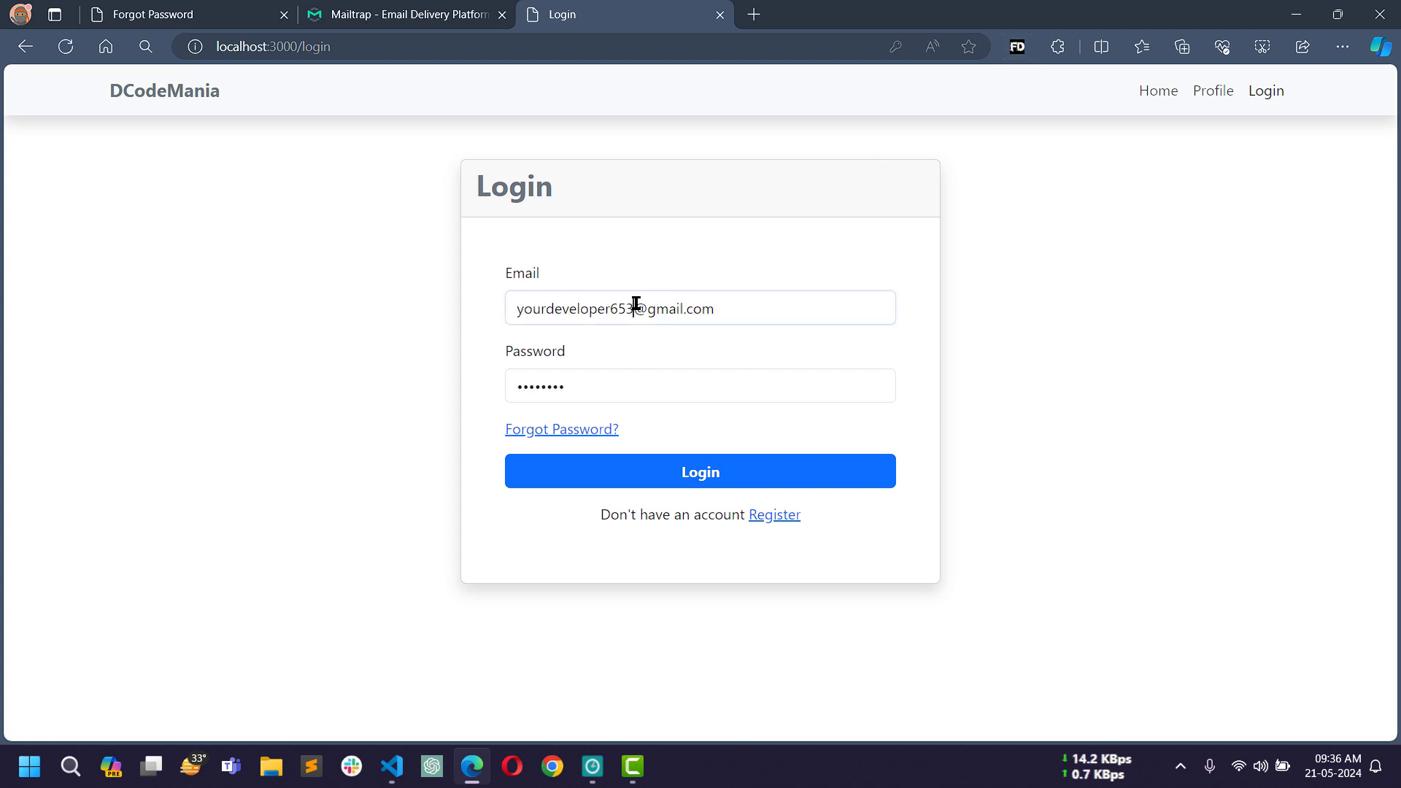
{"action": "left_click_drag", "start_coordinate": [634, 308], "coordinate": [611, 308]}
{"action": "type", "text": "333"}
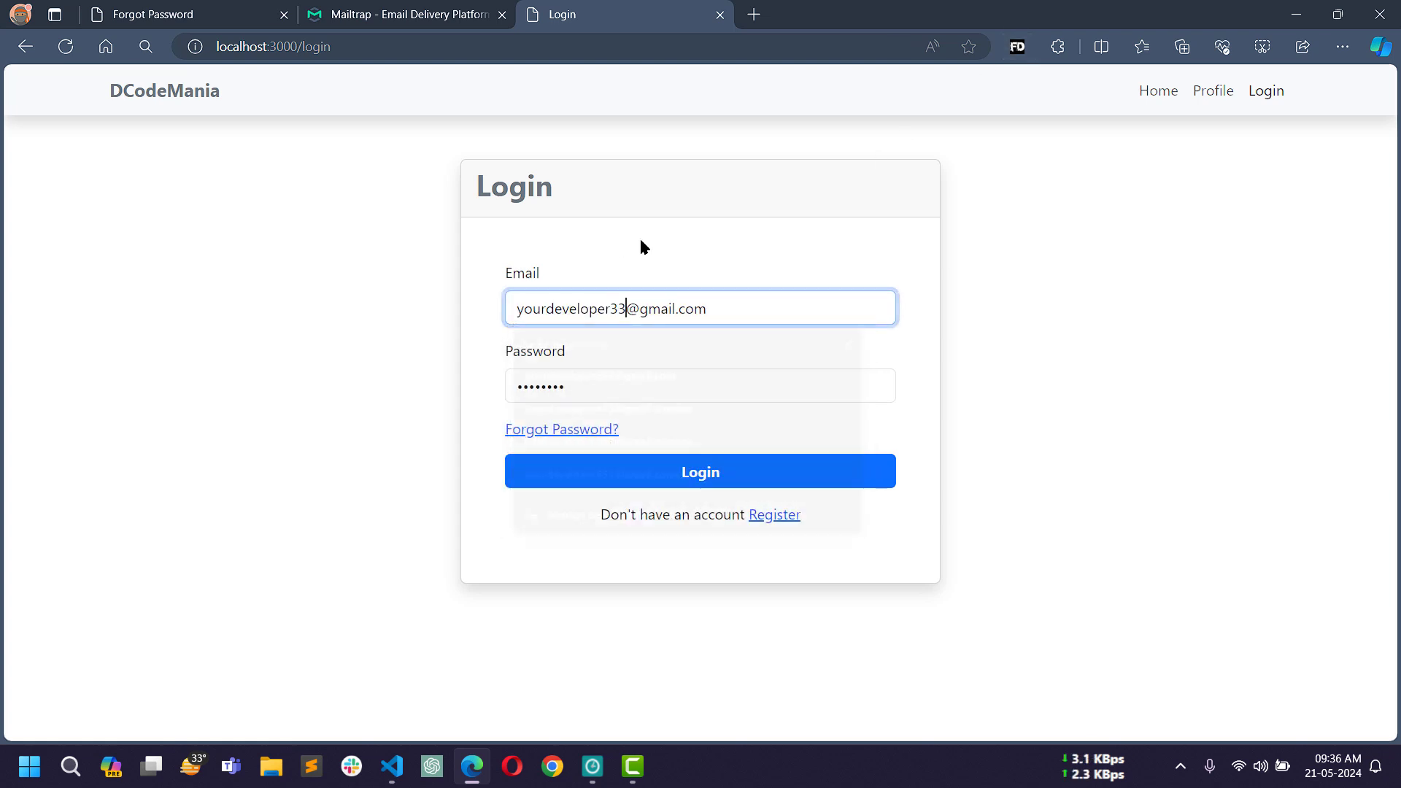
{"action": "key", "text": "ctrl+a"}
{"action": "key", "text": "ctrl+c"}
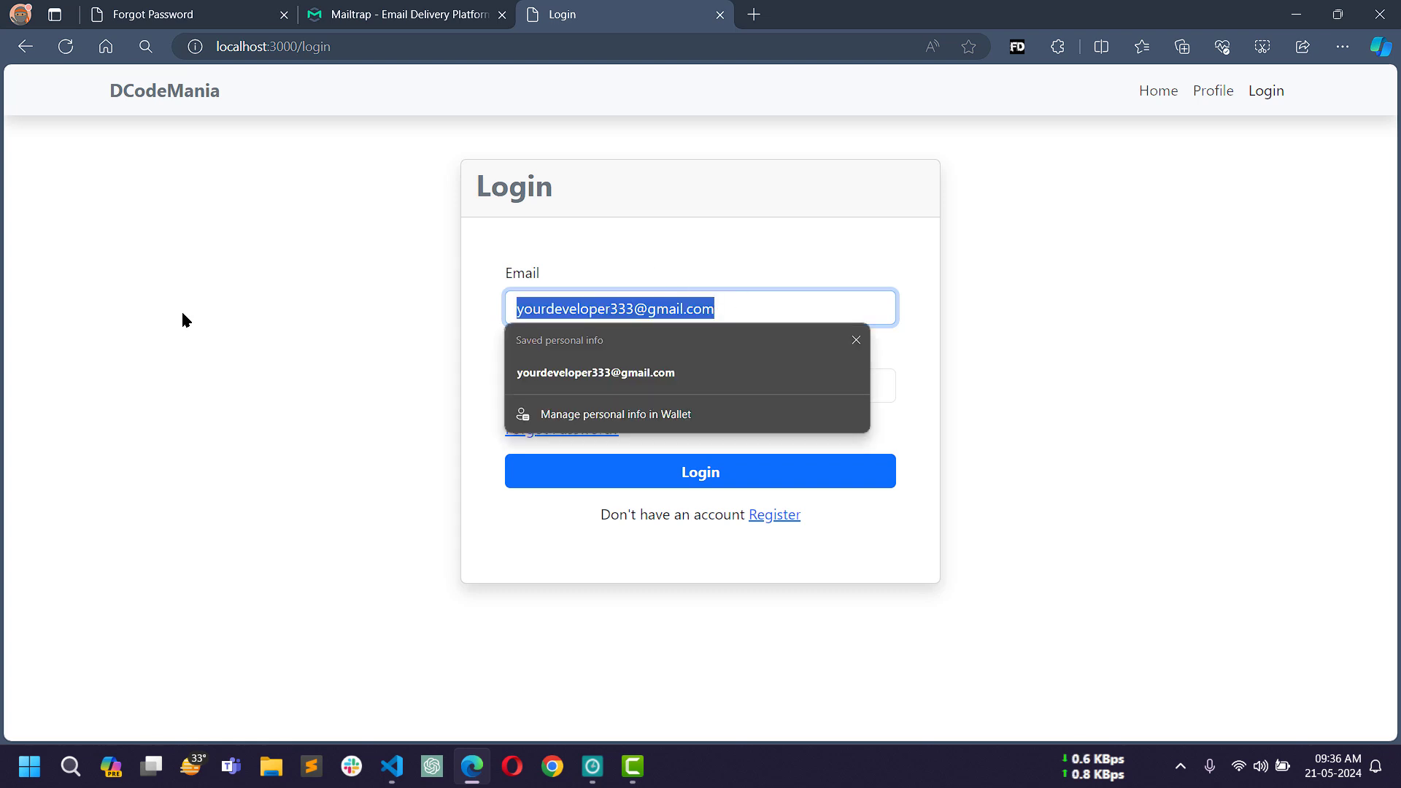
{"action": "left_click", "coordinate": [420, 293]}
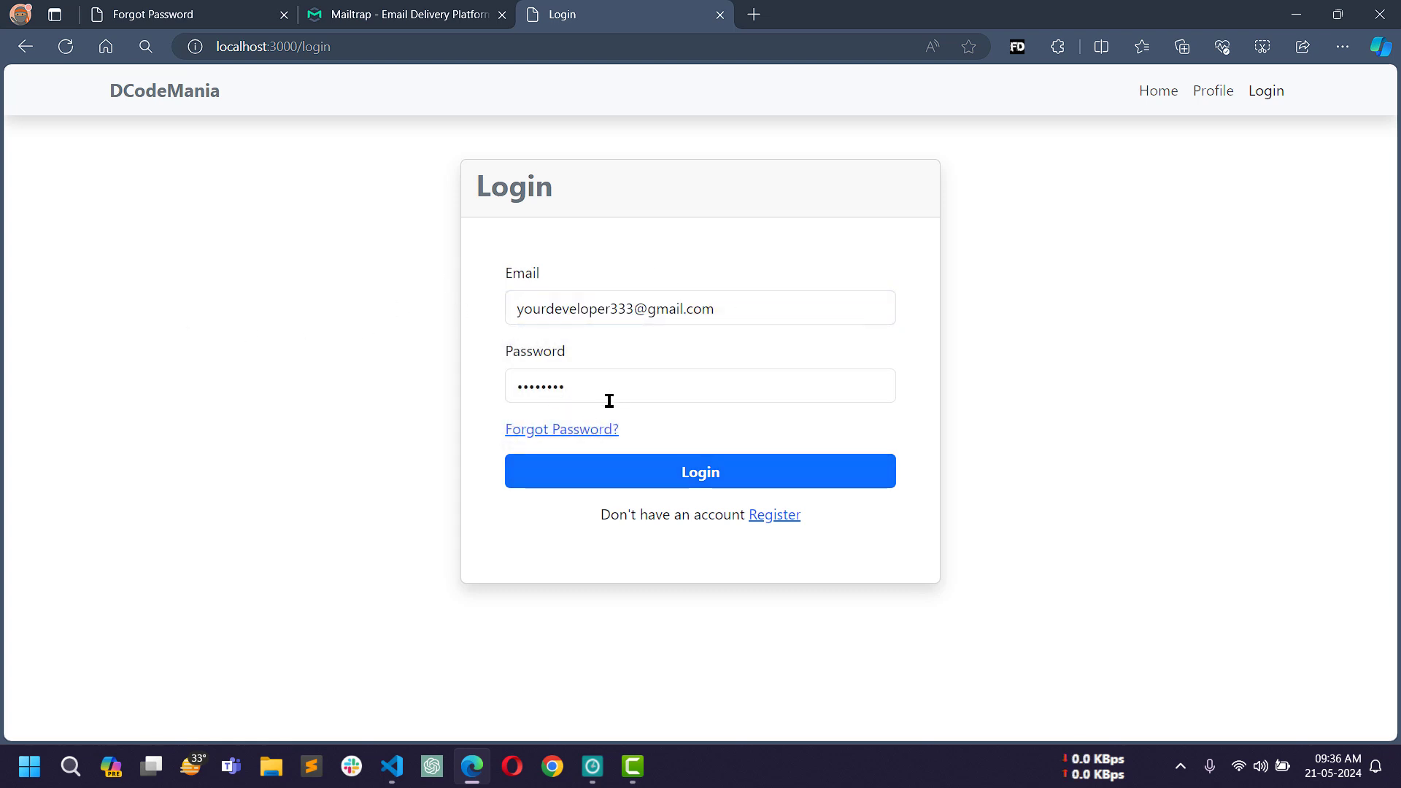
{"action": "left_click", "coordinate": [730, 480]}
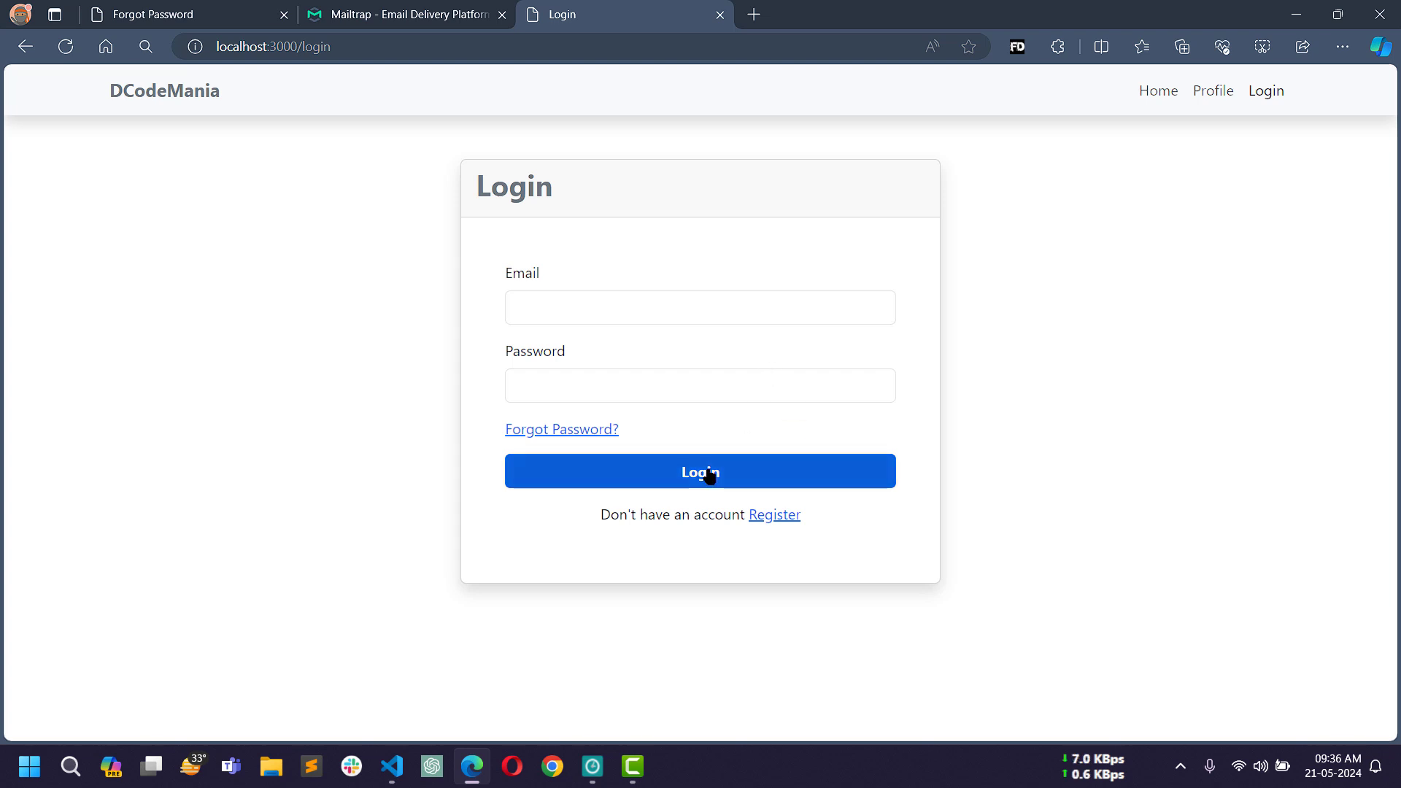
- Paste the saved account email and type the new password into the login form
{"action": "left_click", "coordinate": [666, 300]}
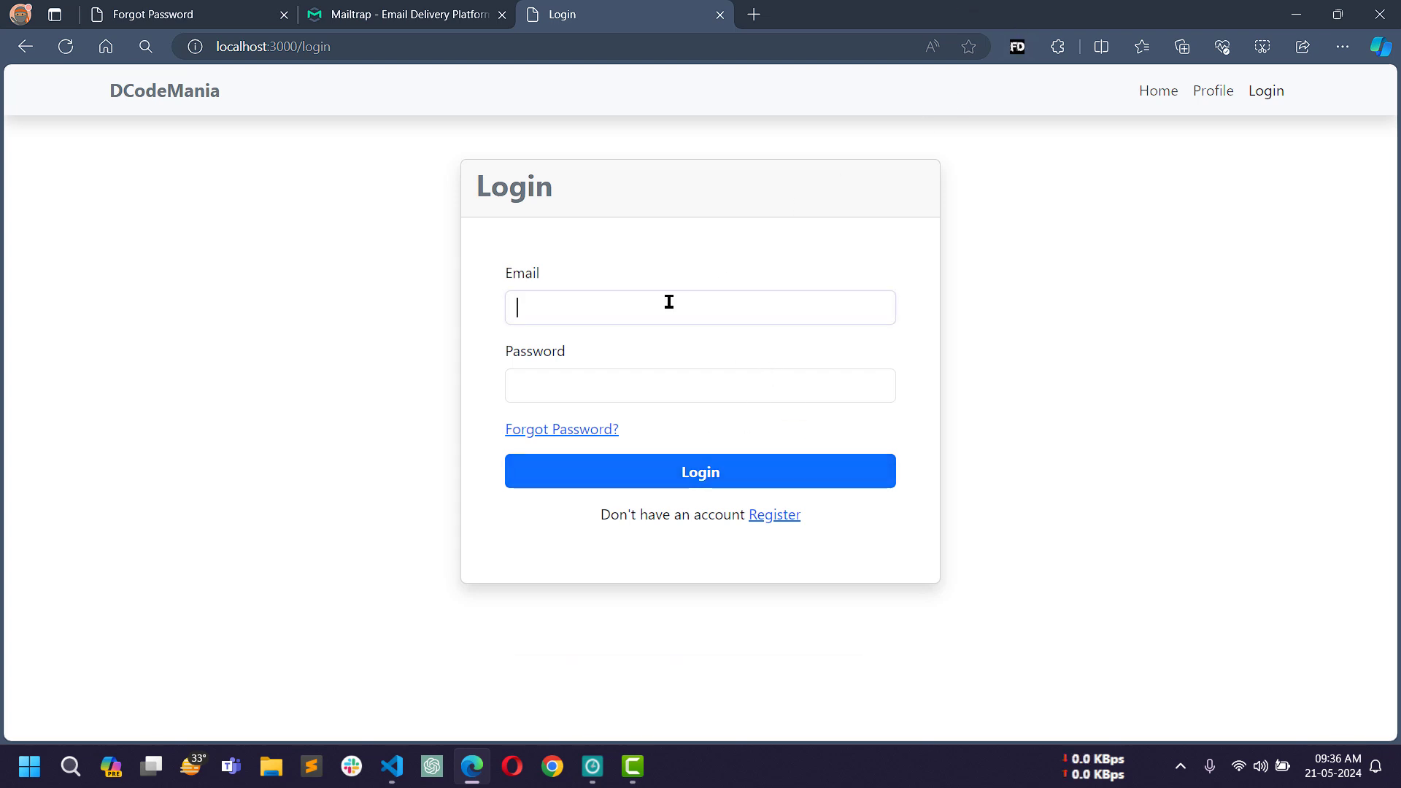
{"action": "key", "text": "ctrl+v"}
{"action": "left_click", "coordinate": [756, 254]}
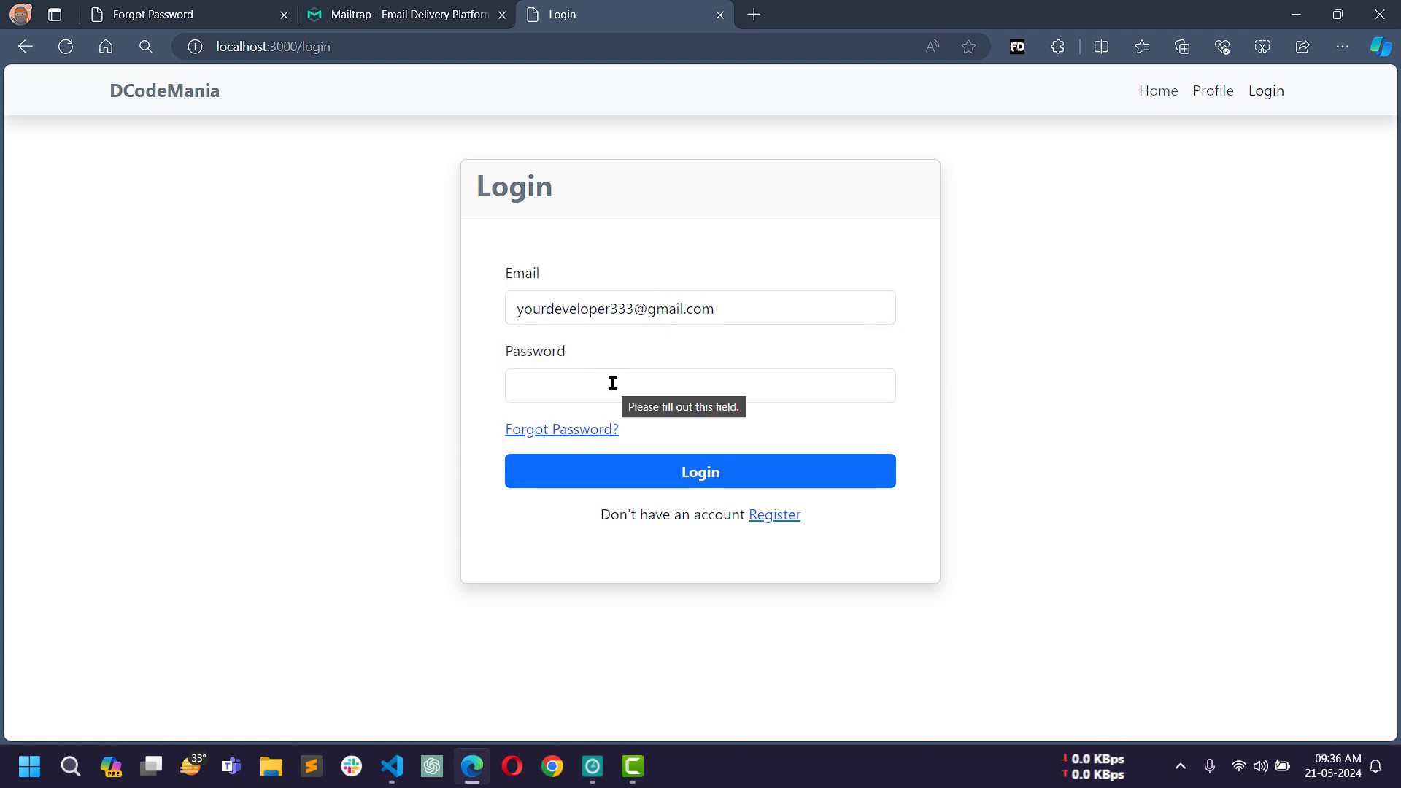
{"action": "left_click", "coordinate": [625, 380]}
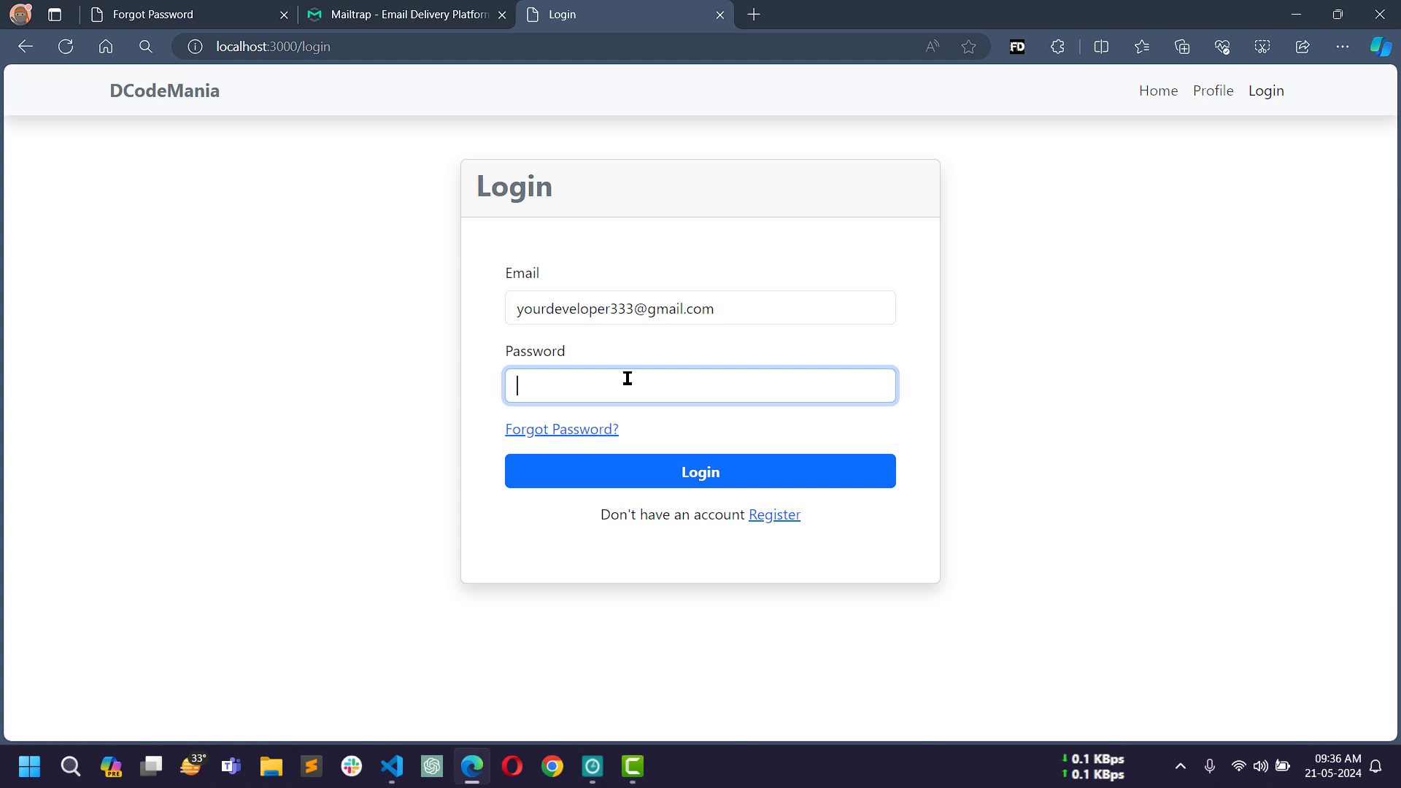
{"action": "type", "text": "123"}
- Log in, decline saving the password, and open My Posts to start a new post
{"action": "left_click", "coordinate": [679, 470]}
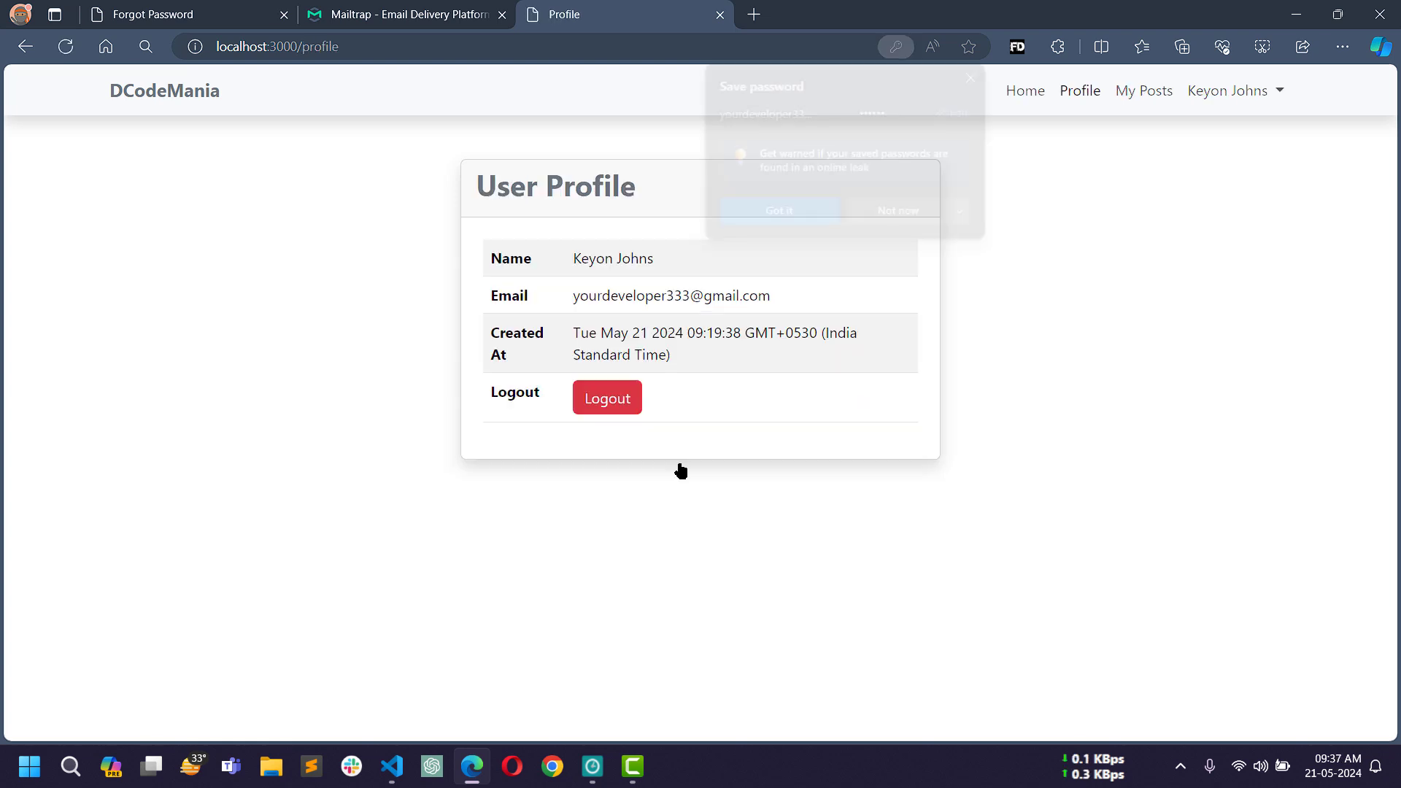
{"action": "left_click", "coordinate": [969, 78]}
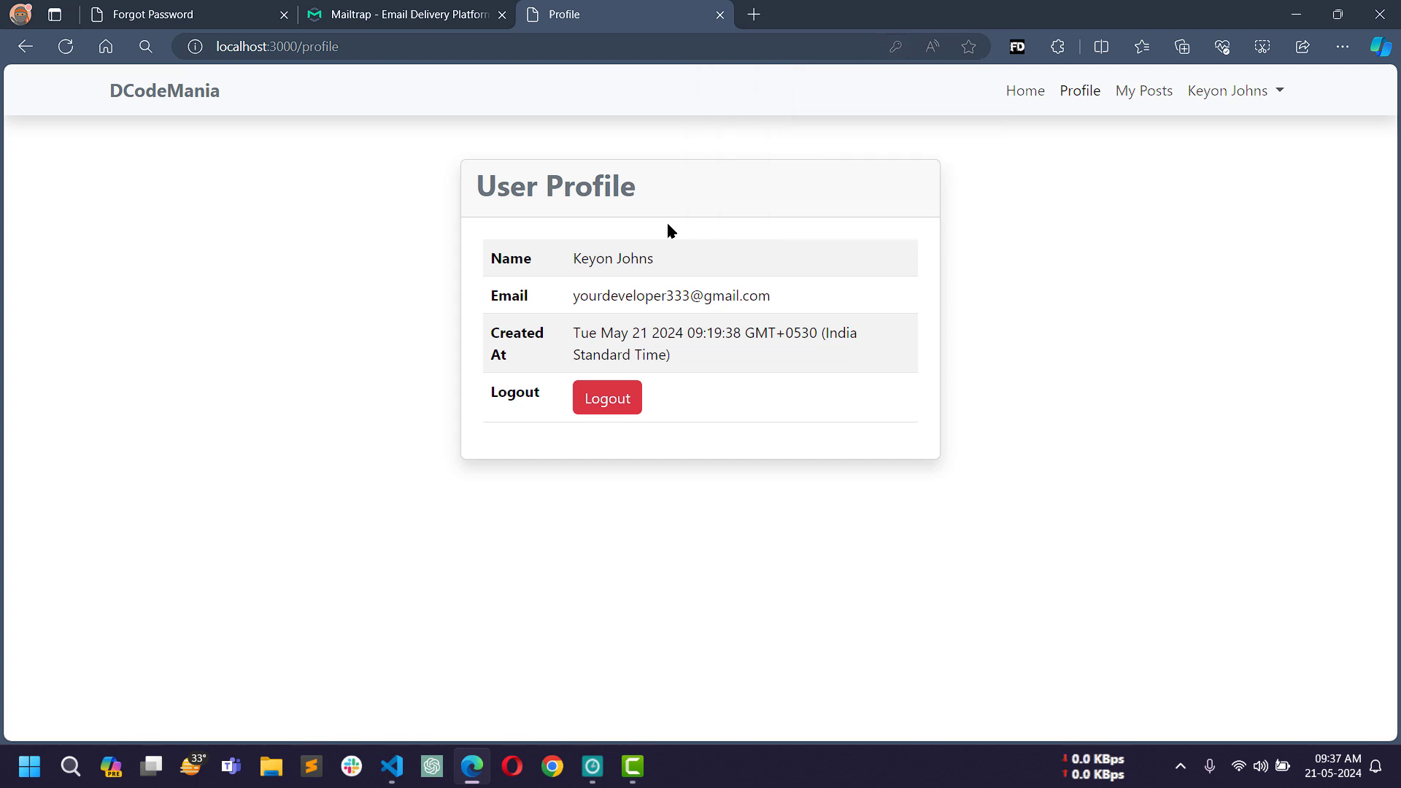
{"action": "left_click_drag", "start_coordinate": [470, 188], "coordinate": [744, 334]}
{"action": "left_click", "coordinate": [617, 186]}
{"action": "left_click", "coordinate": [1143, 95]}
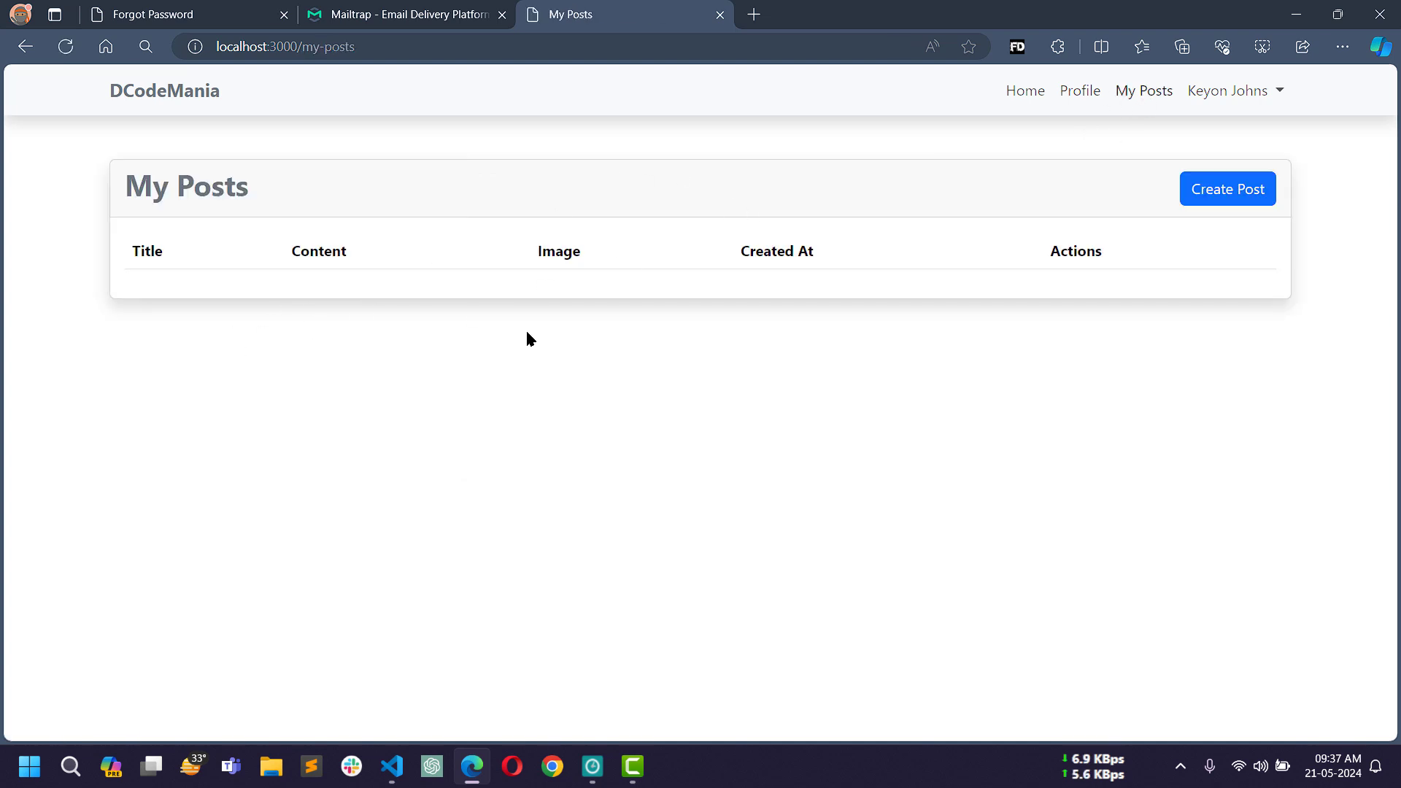
{"action": "left_click", "coordinate": [1232, 199]}
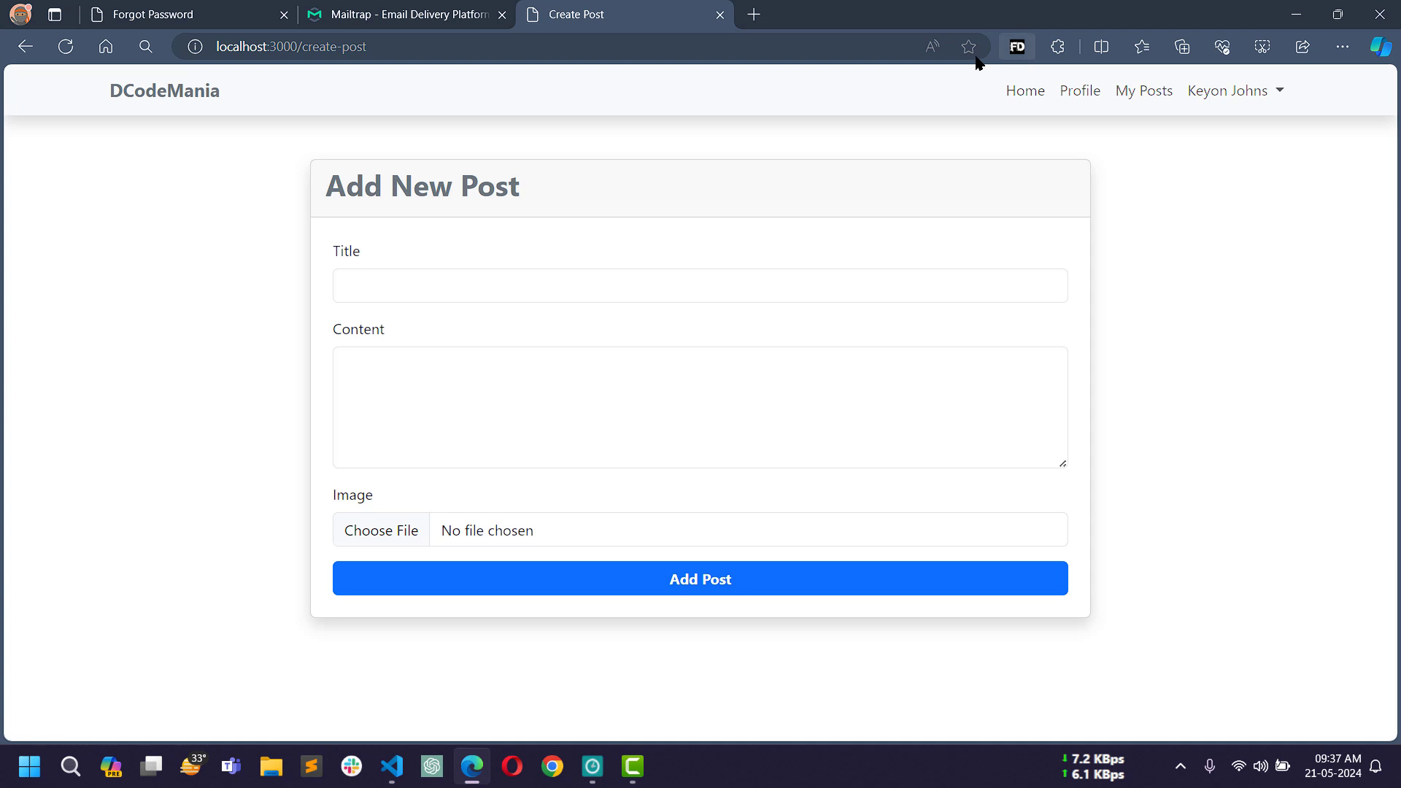
- Title the post 'Iron Man' and paste the film description from a Google search as Content
{"action": "left_click", "coordinate": [412, 295]}
{"action": "type", "text": "Iron Man"}
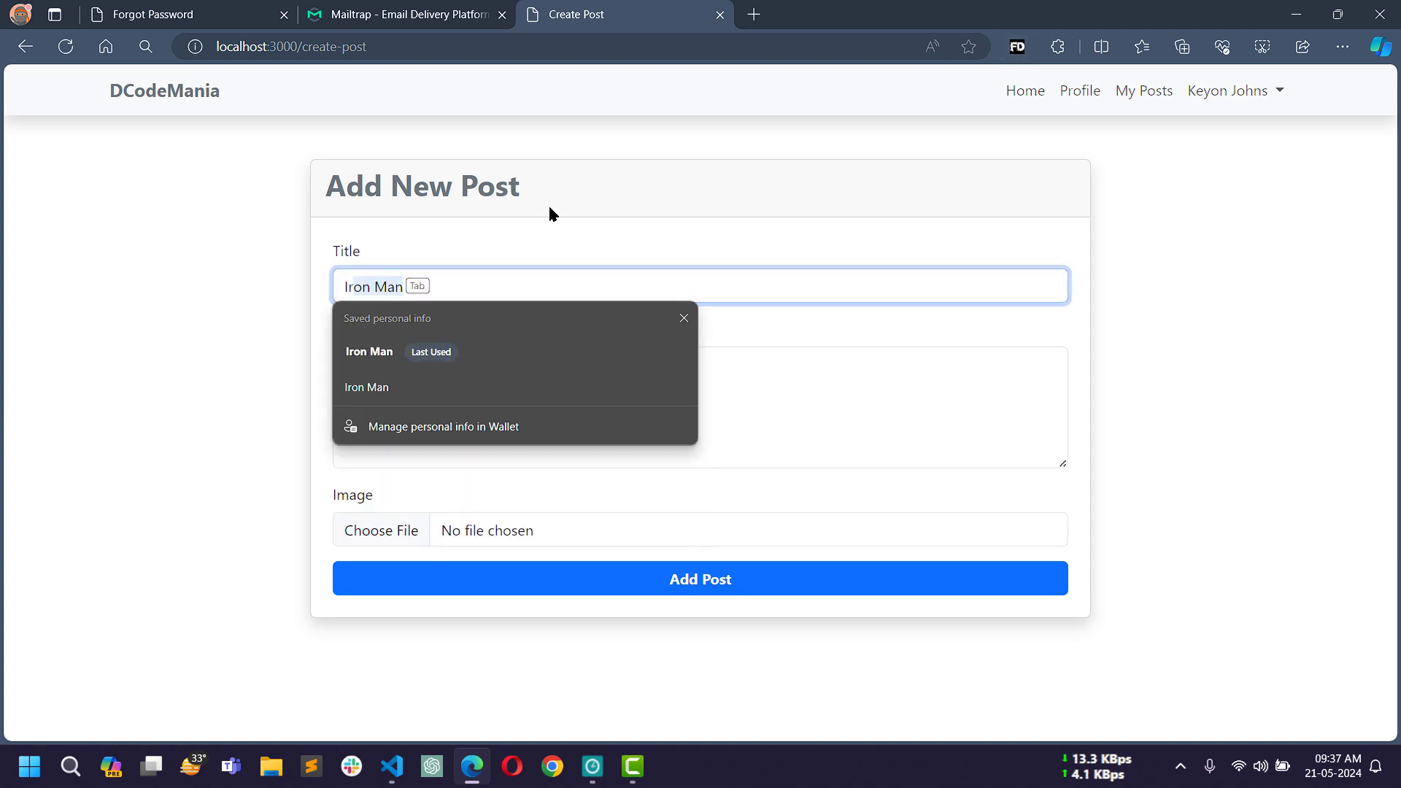
{"action": "key", "text": "Tab"}
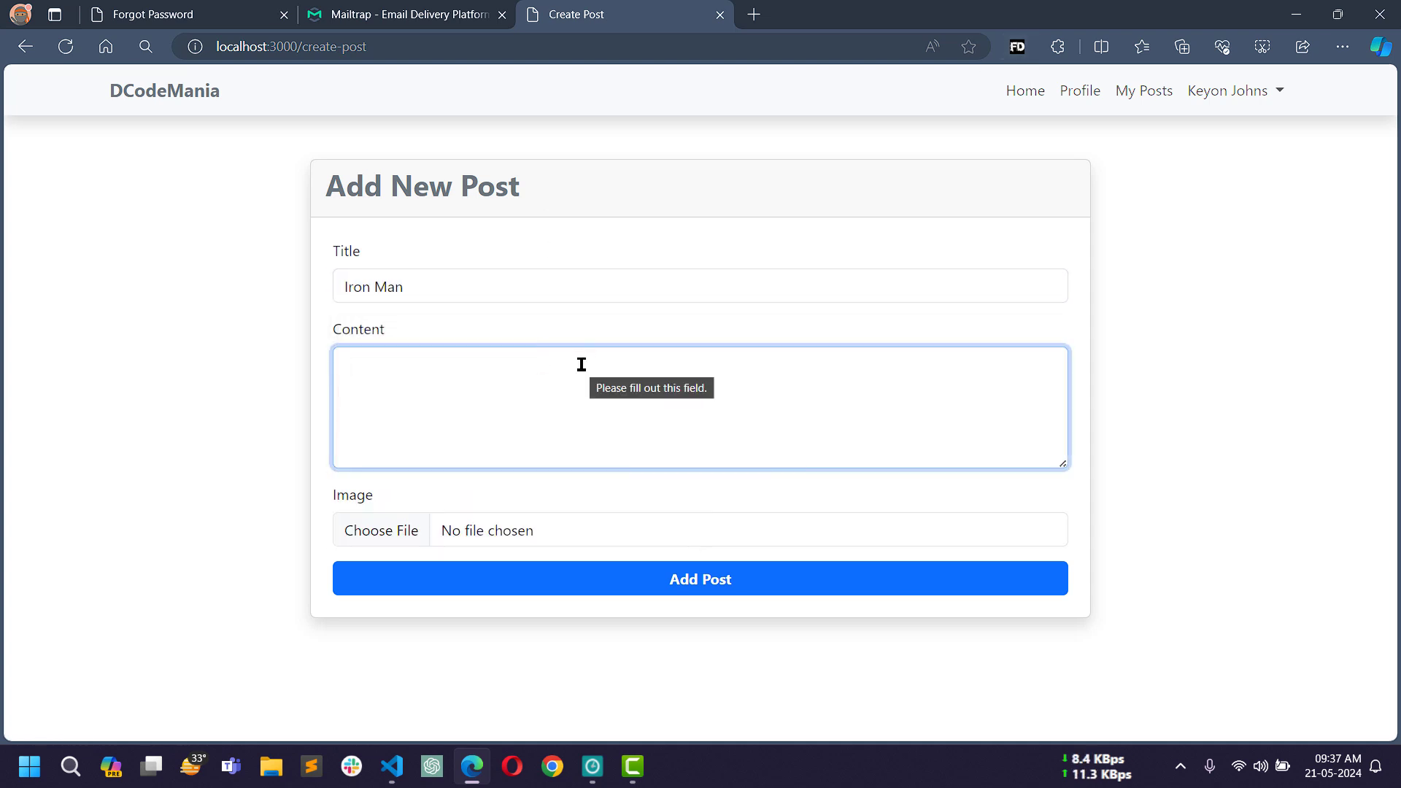
{"action": "left_click", "coordinate": [755, 15]}
{"action": "type", "text": "iron man"}
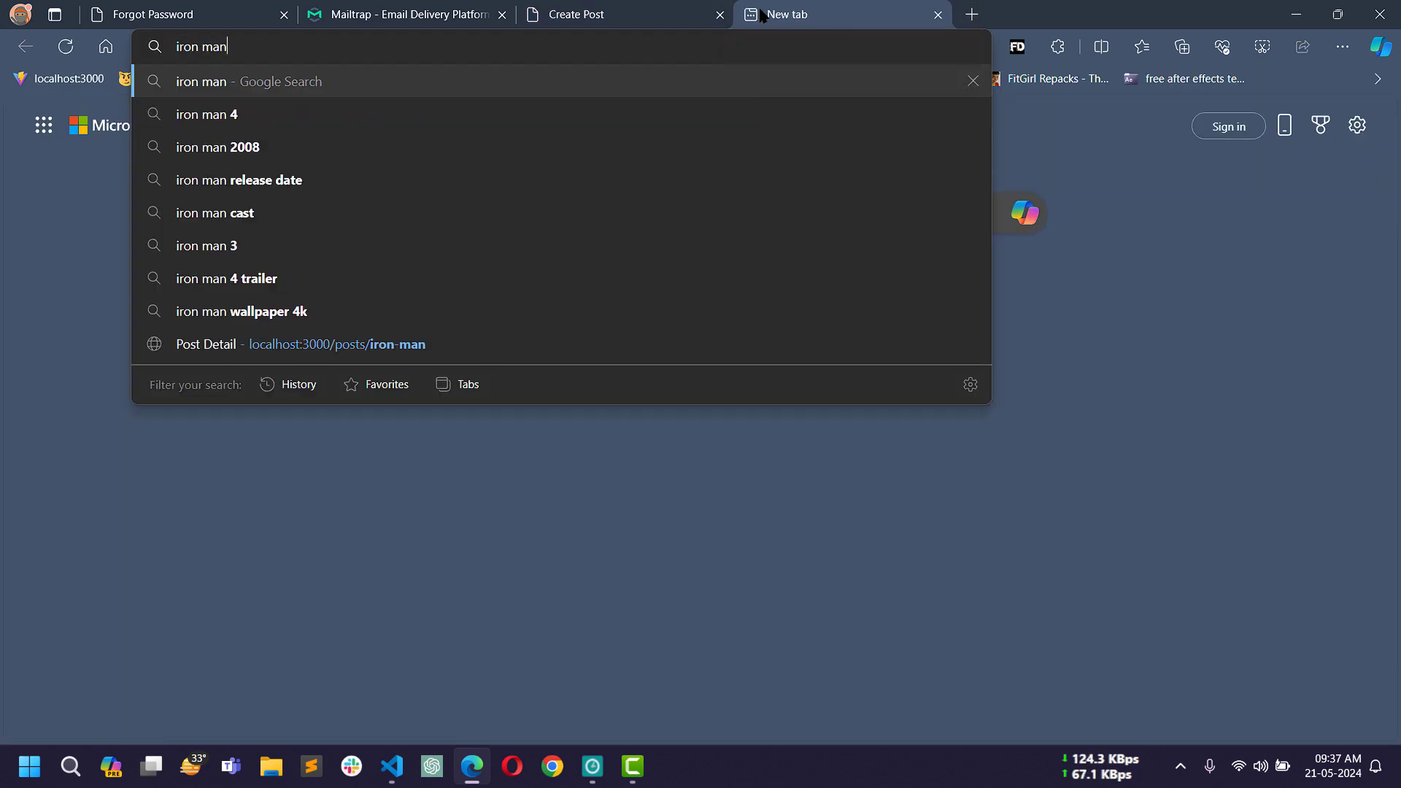
{"action": "key", "text": "Return"}
{"action": "scroll", "coordinate": [907, 378], "scroll_direction": "down", "scroll_amount": 7}
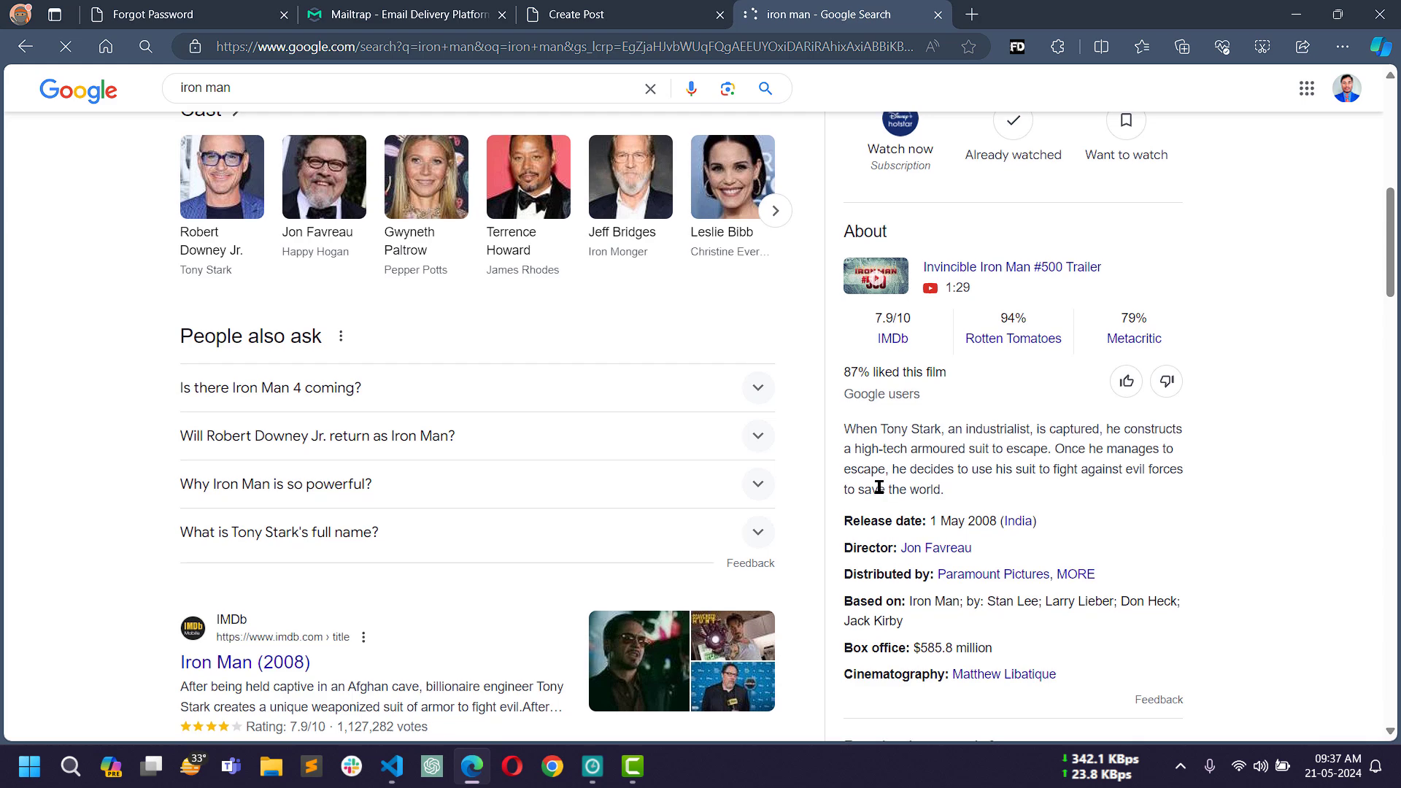
{"action": "left_click_drag", "start_coordinate": [841, 434], "coordinate": [945, 490]}
{"action": "key", "text": "ctrl+c"}
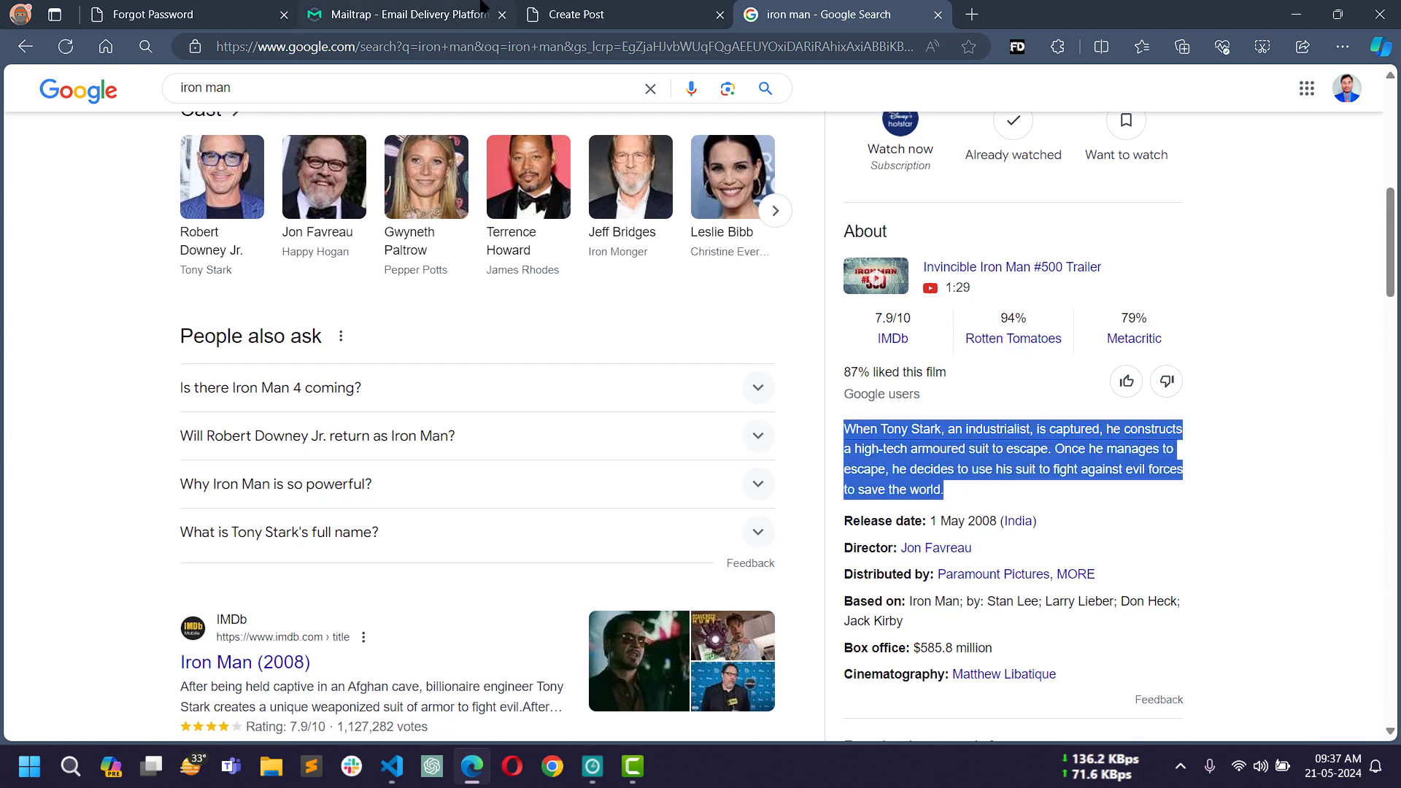
{"action": "left_click", "coordinate": [620, 14]}
{"action": "key", "text": "ctrl+v"}
- Attach iron-man-avengers-infinity-war-0z-1280x720.jpg as the post image
{"action": "left_click", "coordinate": [390, 538]}
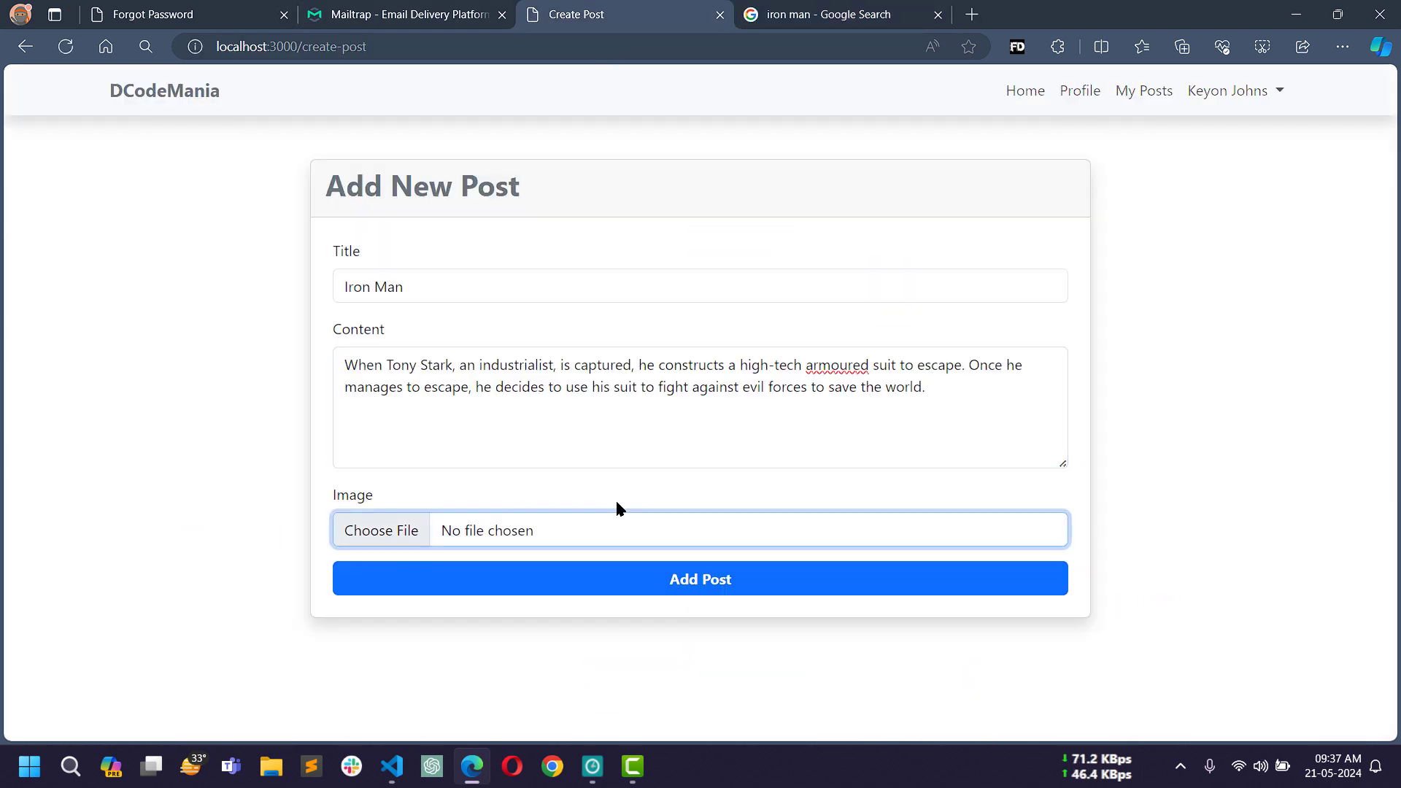
{"action": "scroll", "coordinate": [448, 297], "scroll_direction": "down", "scroll_amount": 6}
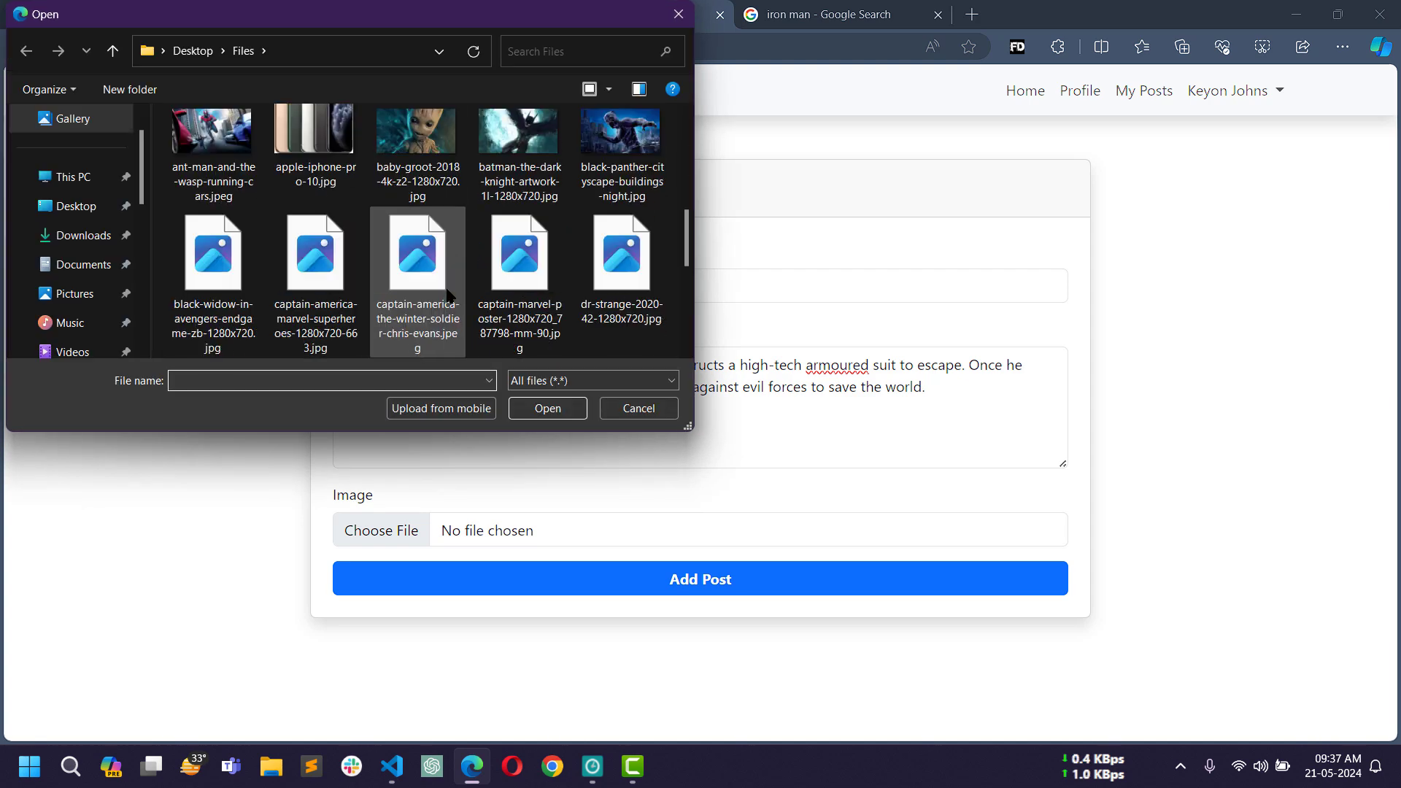
{"action": "scroll", "coordinate": [448, 297], "scroll_direction": "down", "scroll_amount": 4}
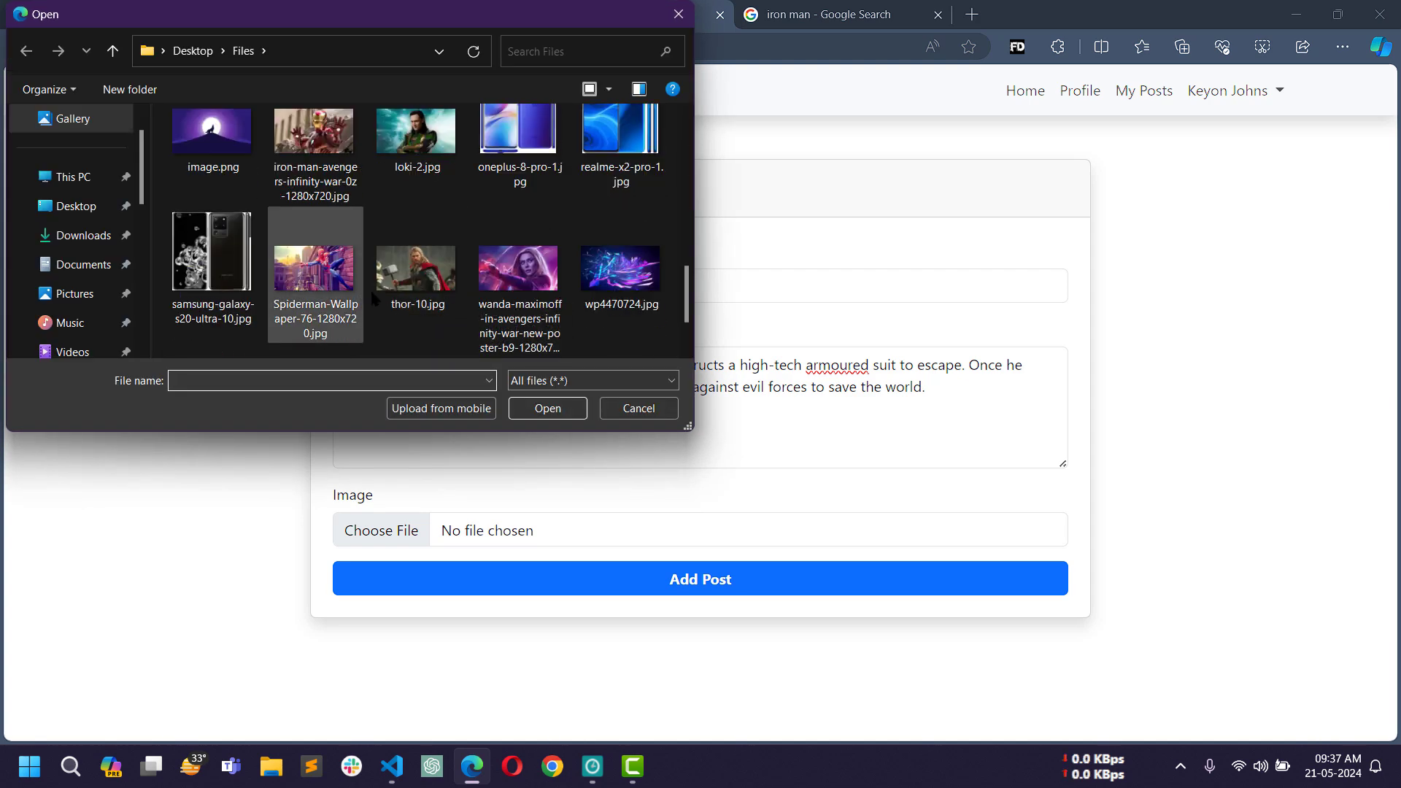
{"action": "double_click", "coordinate": [314, 139]}
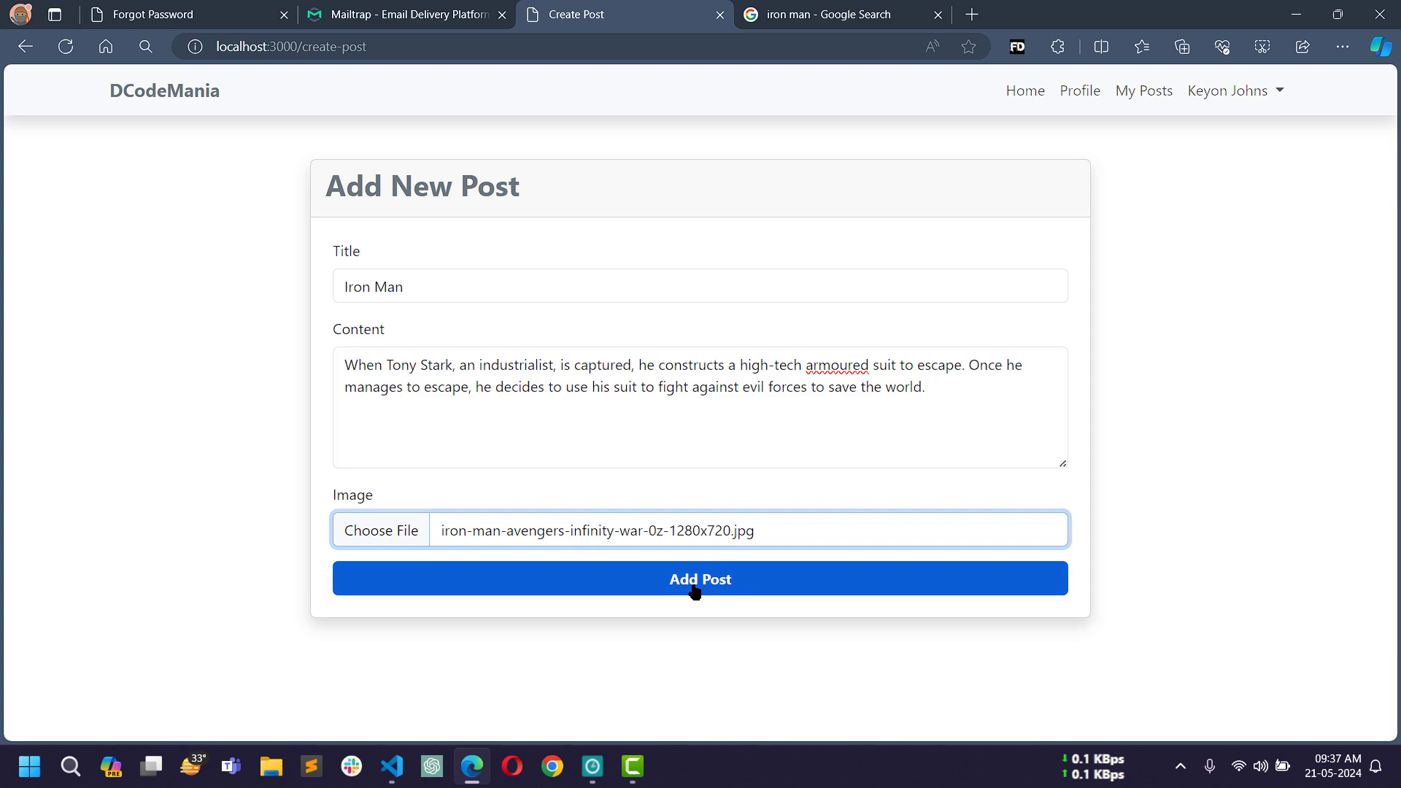
- Publish the Iron Man post and check its card and author line on the home page
{"action": "left_click", "coordinate": [726, 582]}
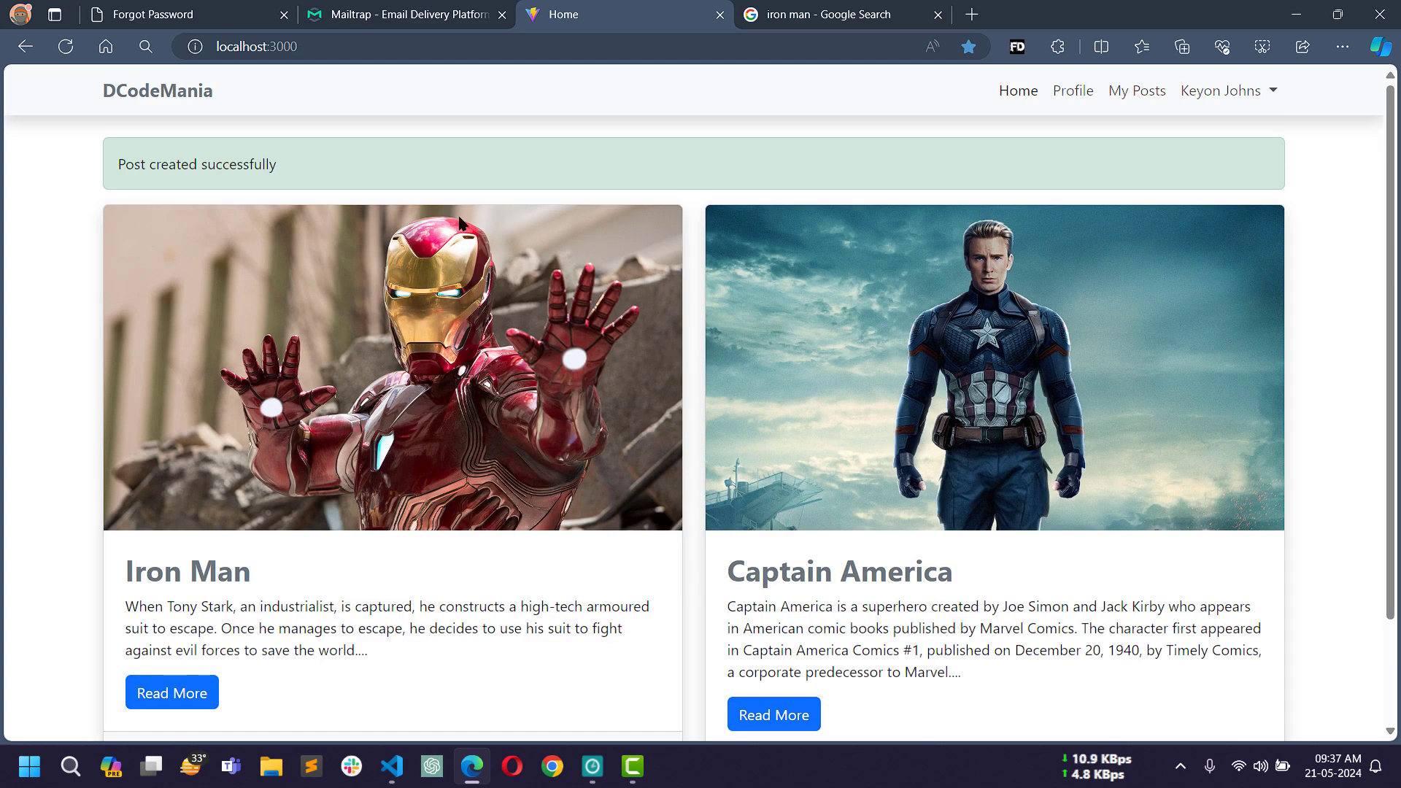
{"action": "left_click_drag", "start_coordinate": [108, 173], "coordinate": [299, 170]}
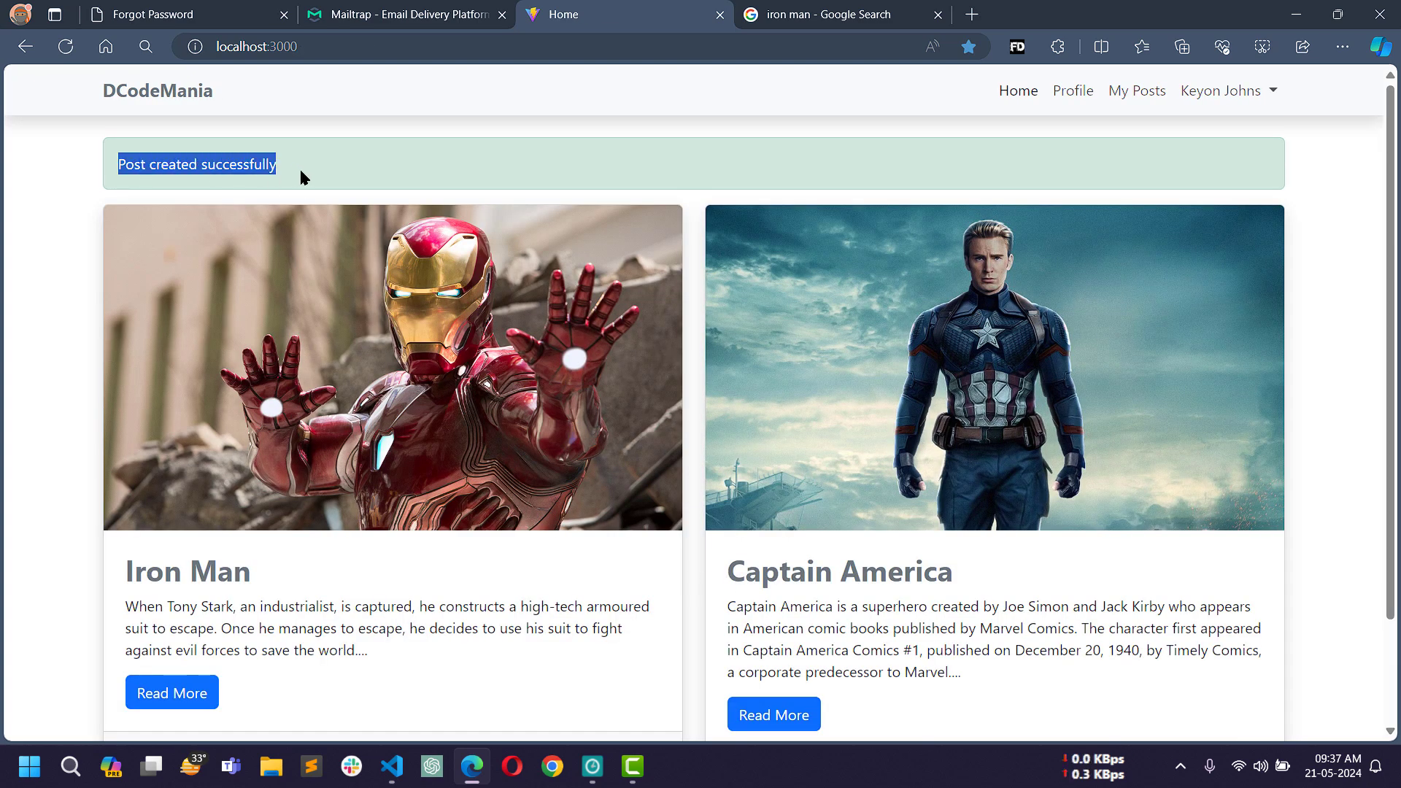
{"action": "left_click", "coordinate": [108, 156]}
{"action": "scroll", "coordinate": [514, 250], "scroll_direction": "down", "scroll_amount": 2}
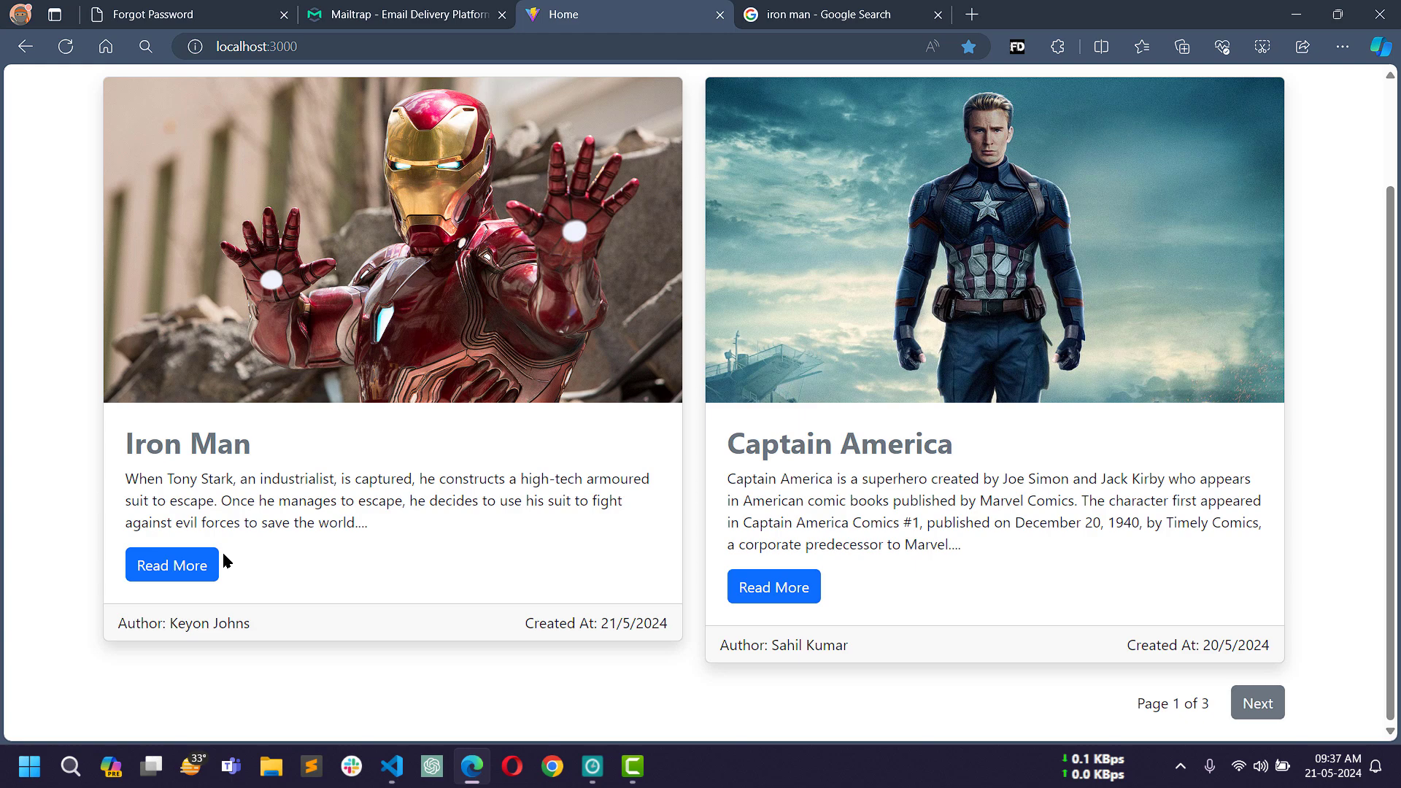
{"action": "scroll", "coordinate": [194, 554], "scroll_direction": "up", "scroll_amount": 2}
{"action": "scroll", "coordinate": [86, 655], "scroll_direction": "down", "scroll_amount": 2}
{"action": "left_click_drag", "start_coordinate": [107, 632], "coordinate": [272, 632]}
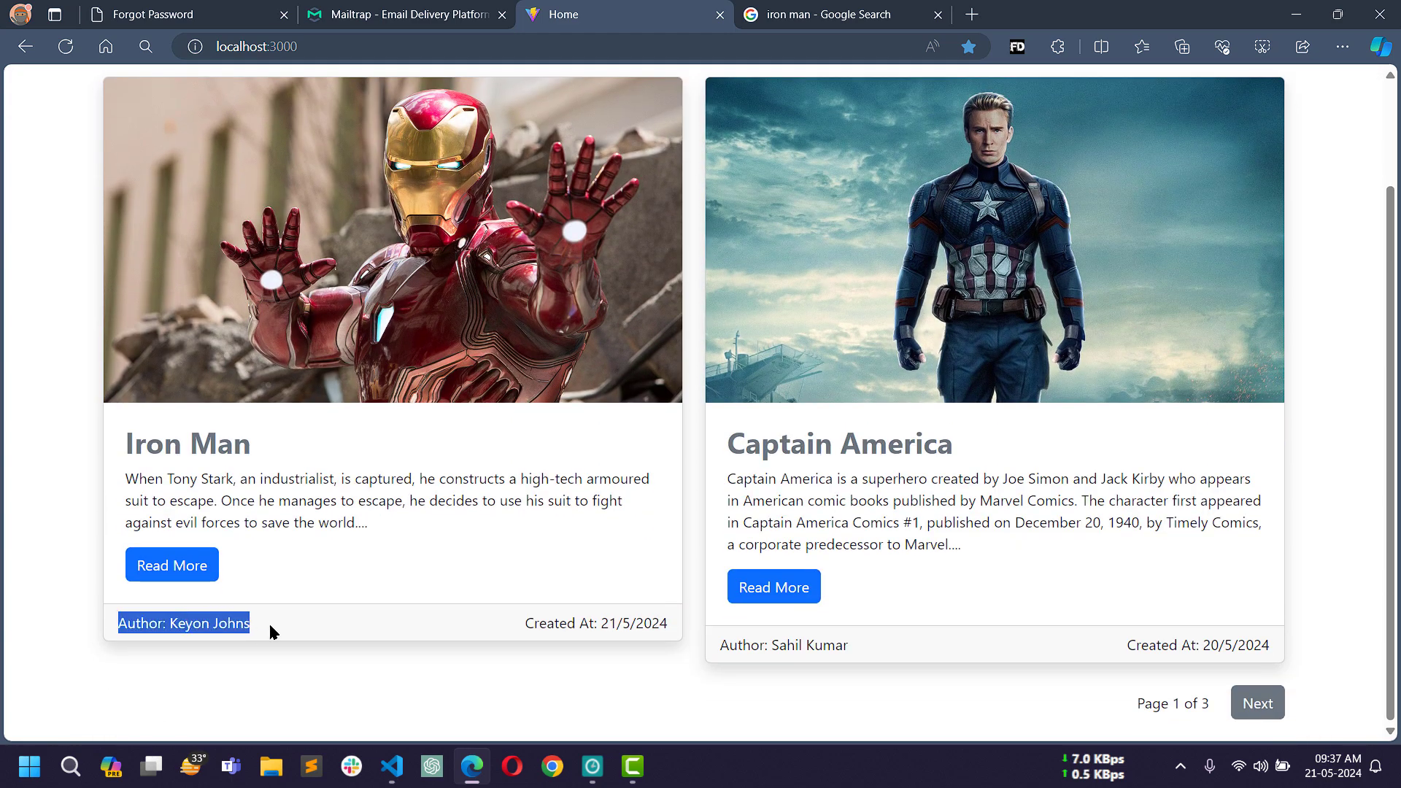
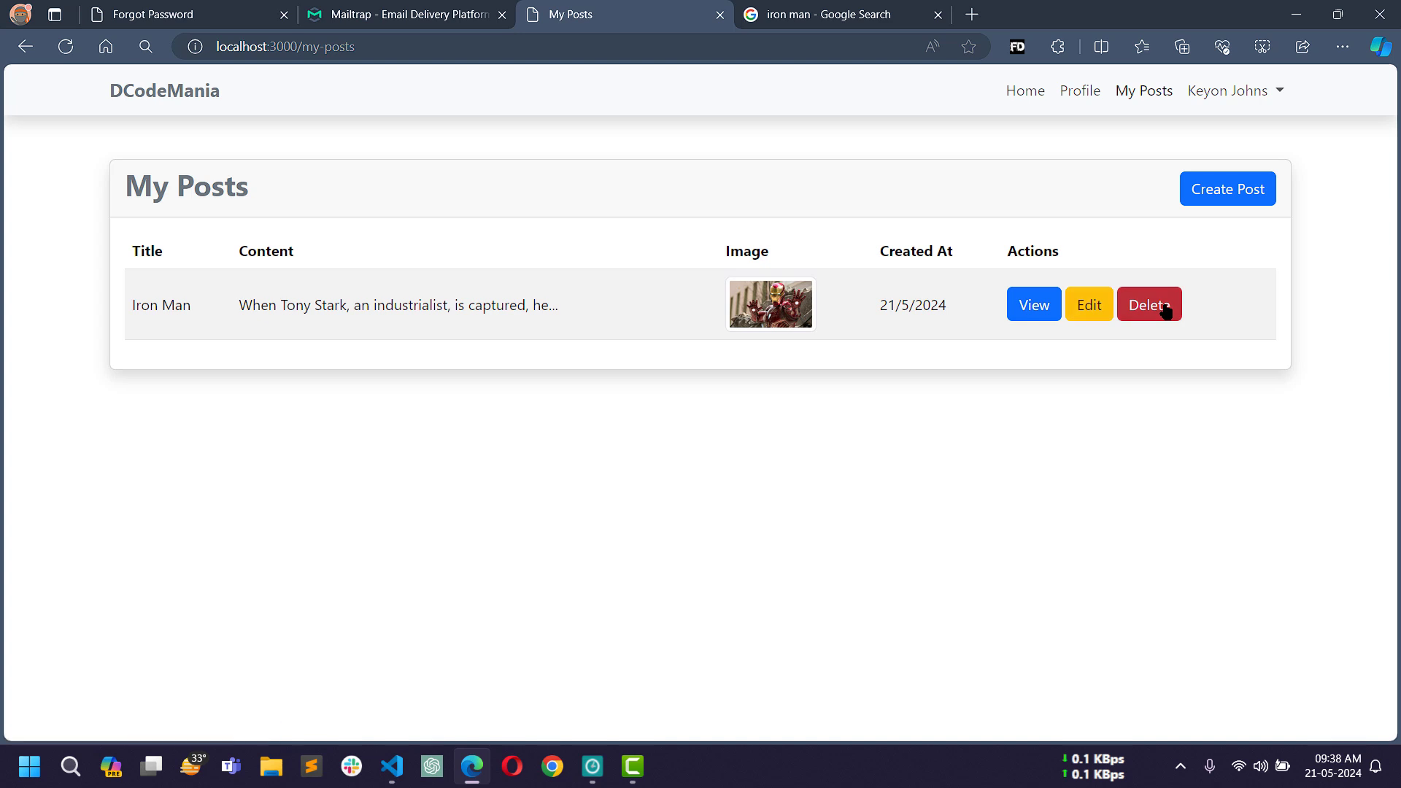
- Change the Iron Man post's title to 'Tony Stark' and save the update
{"action": "left_click", "coordinate": [1089, 306]}
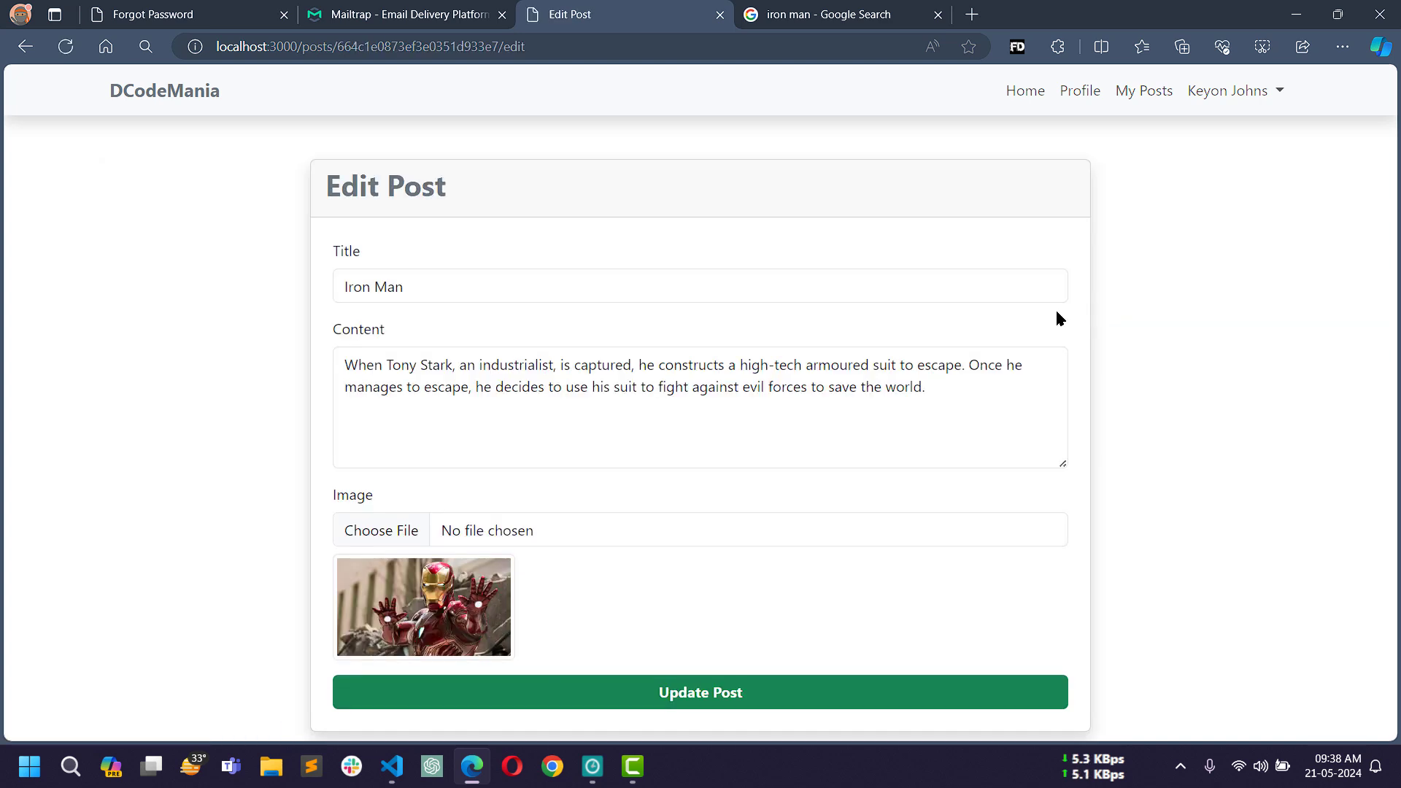
{"action": "left_click", "coordinate": [509, 285]}
{"action": "triple_click", "coordinate": [351, 286]}
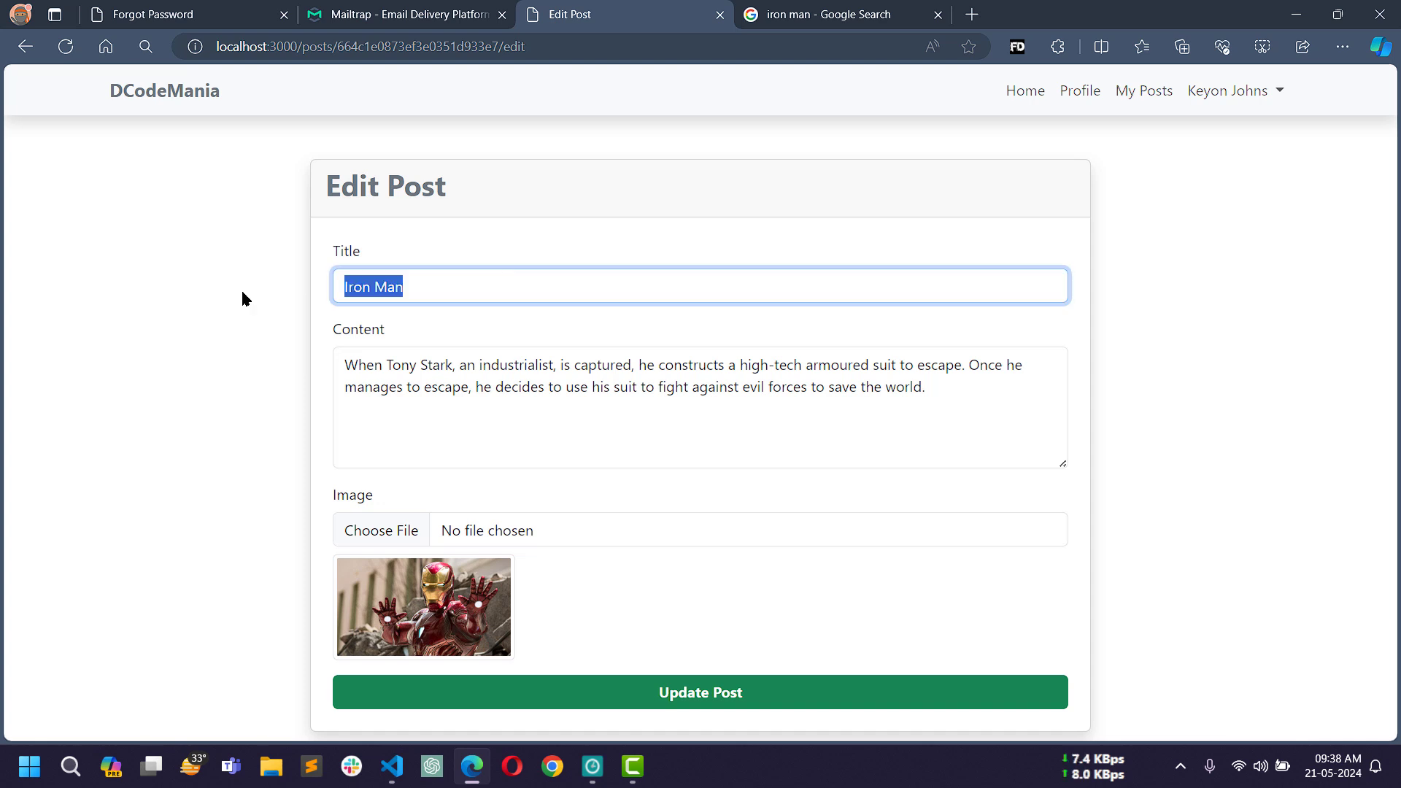
{"action": "type", "text": "Tony Stark"}
{"action": "key", "text": "Tab"}
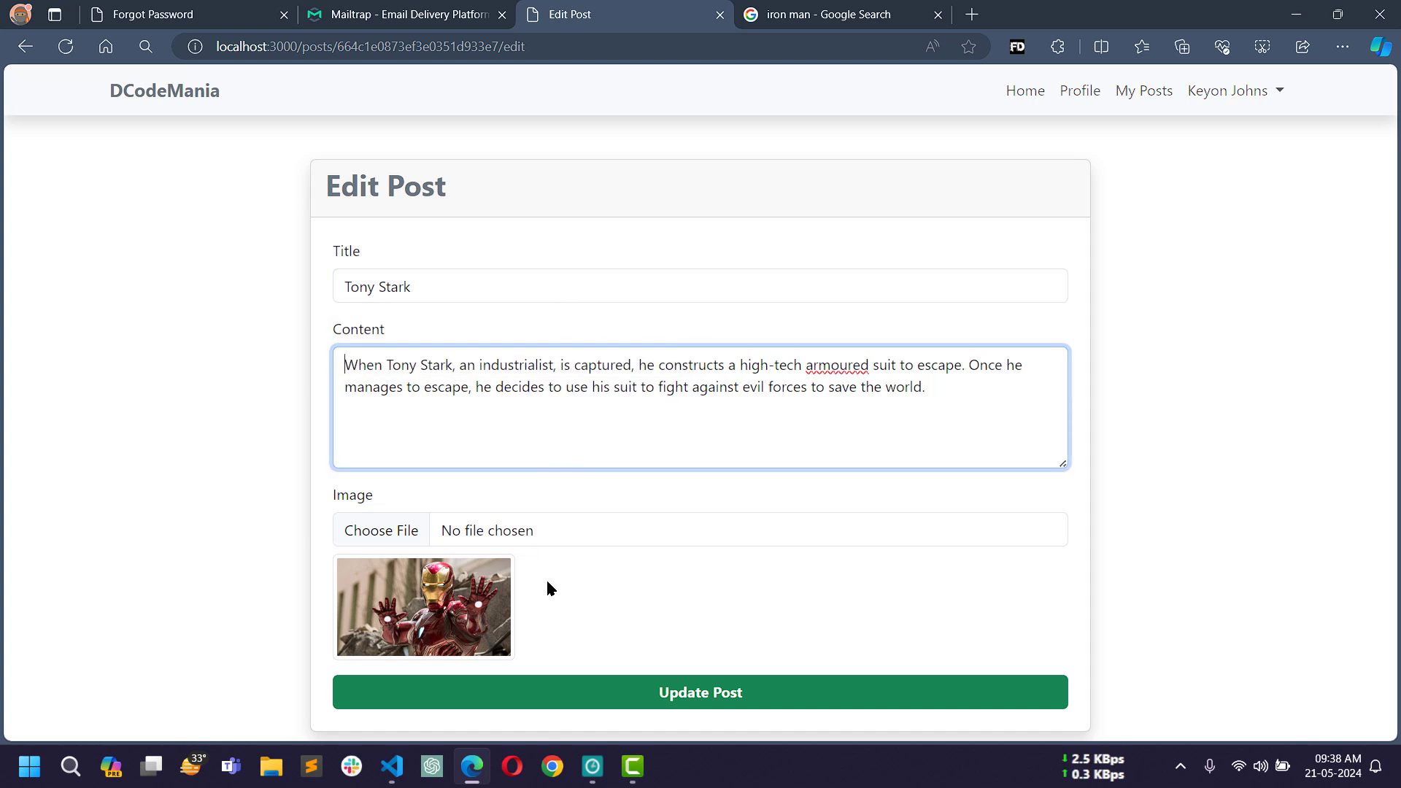
{"action": "left_click", "coordinate": [720, 699]}
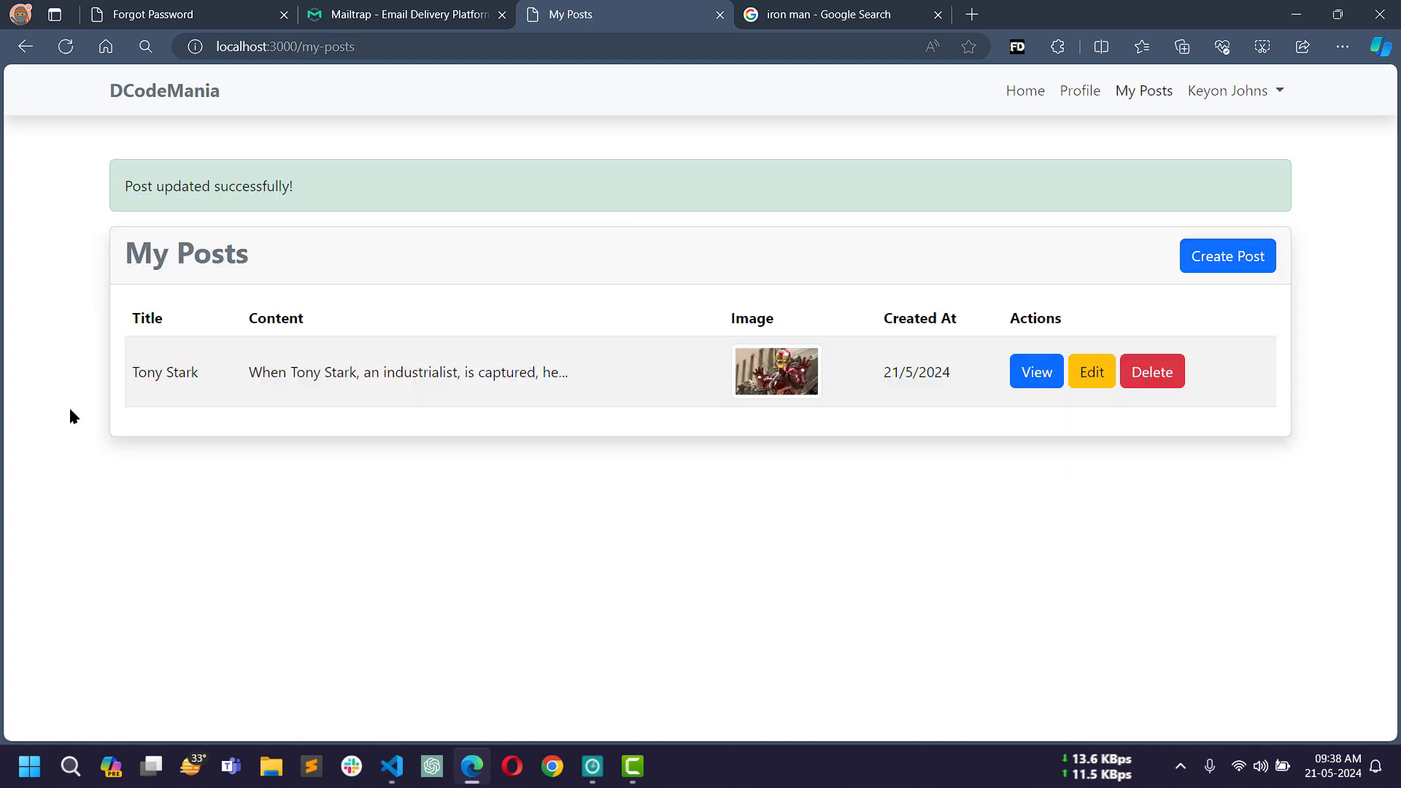
- Check the Tony Stark post at /posts/tony-stark, then return to My Posts
{"action": "left_click_drag", "start_coordinate": [116, 388], "coordinate": [244, 369]}
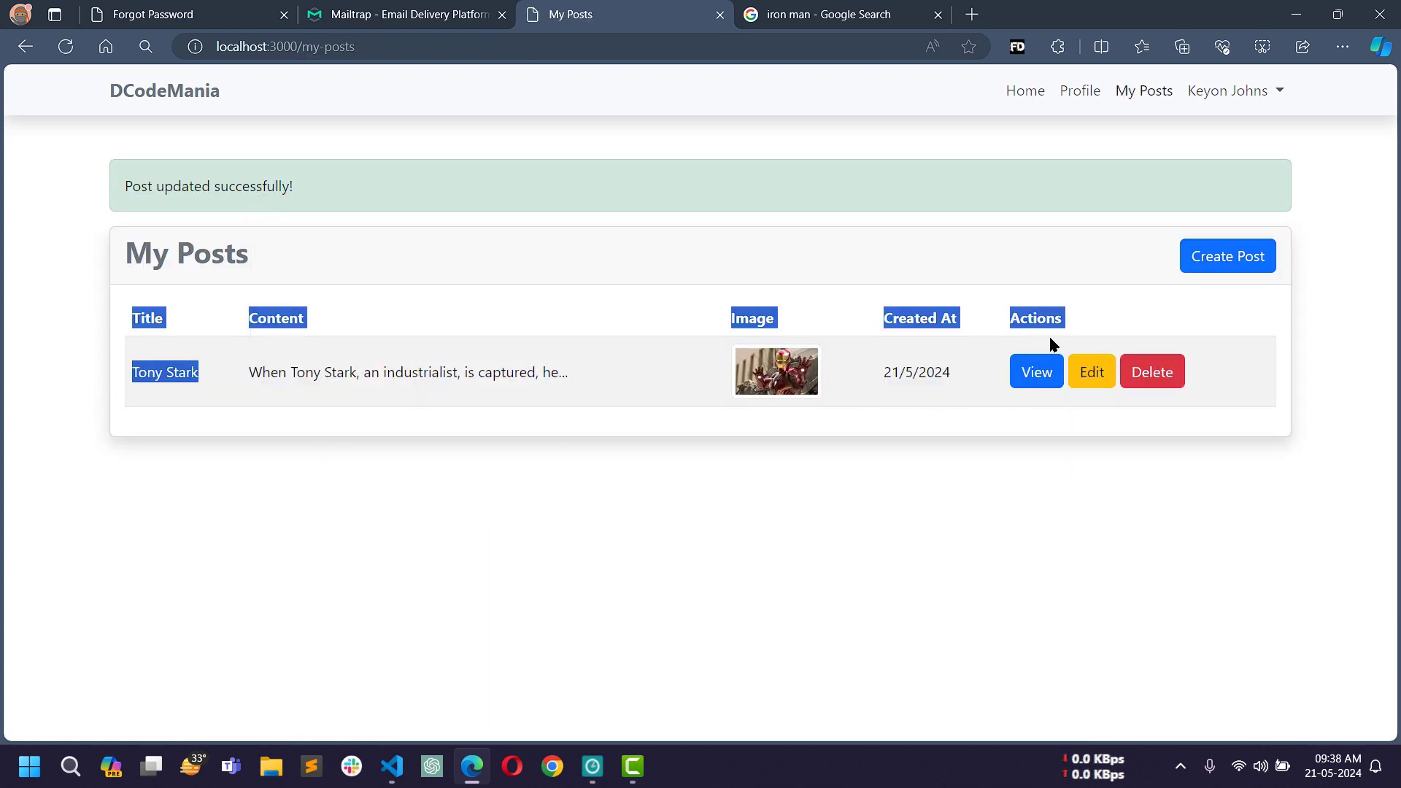
{"action": "left_click", "coordinate": [879, 283]}
{"action": "left_click", "coordinate": [1037, 372]}
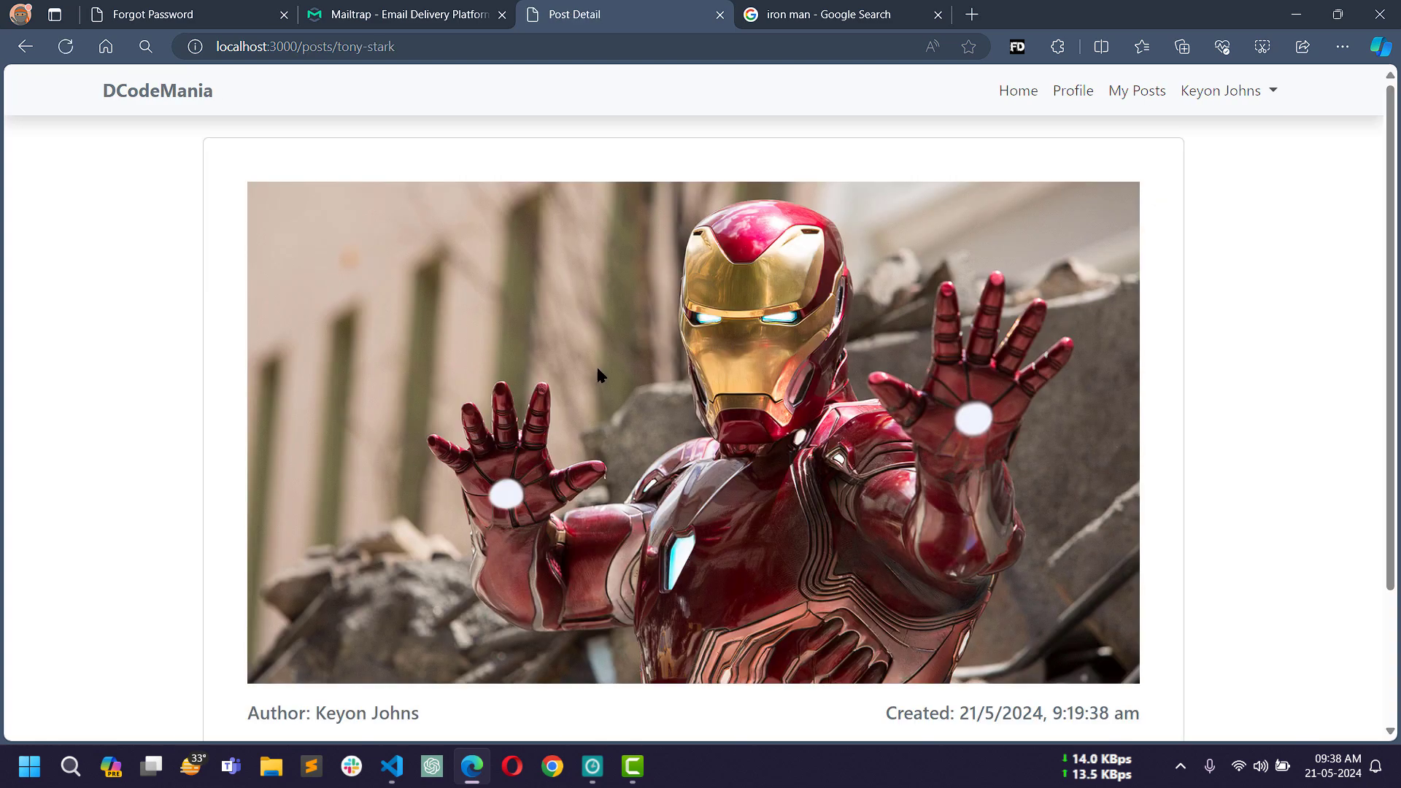
{"action": "scroll", "coordinate": [503, 487], "scroll_direction": "down", "scroll_amount": 2}
{"action": "left_click_drag", "start_coordinate": [255, 589], "coordinate": [480, 597]}
{"action": "left_click", "coordinate": [401, 654]}
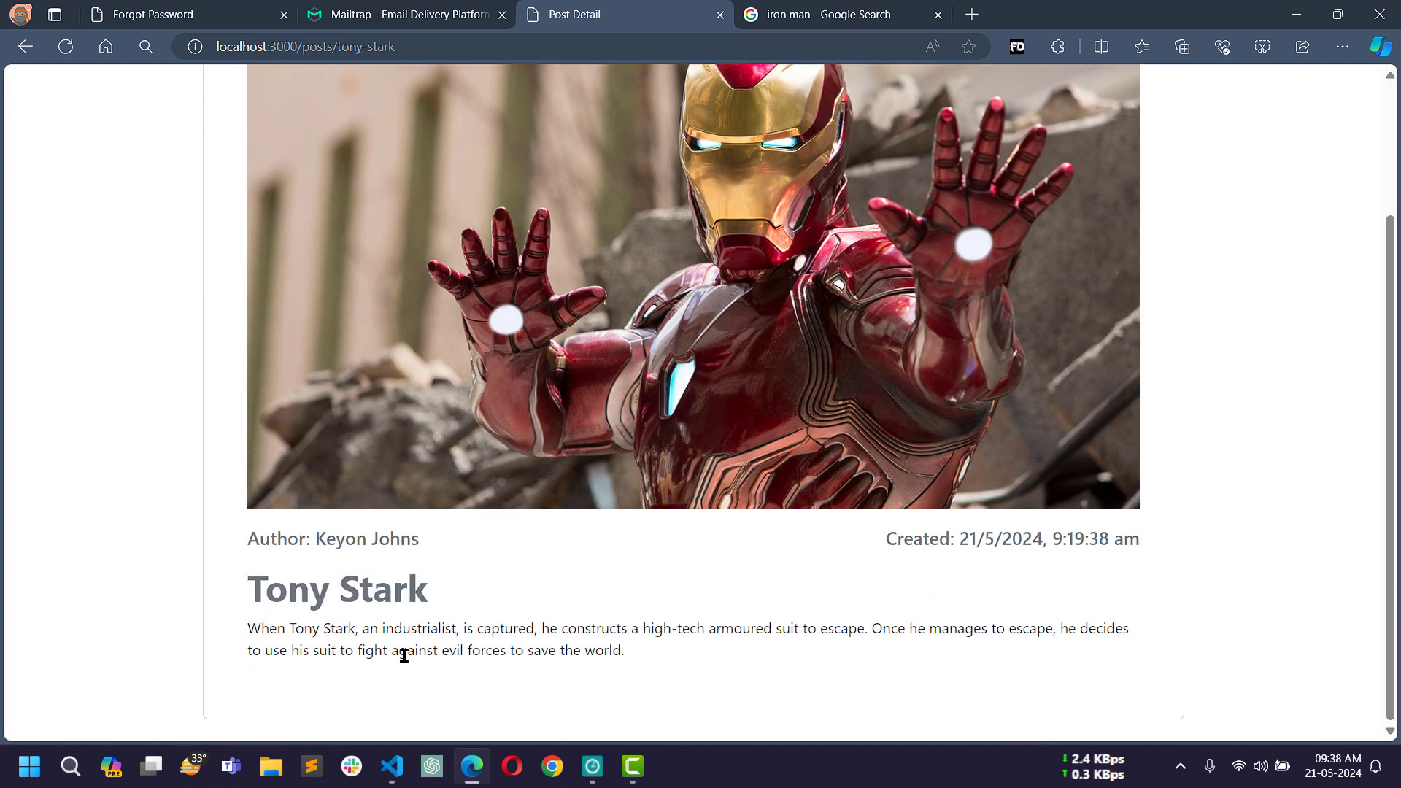
{"action": "left_click", "coordinate": [343, 47]}
{"action": "double_click", "coordinate": [345, 47]}
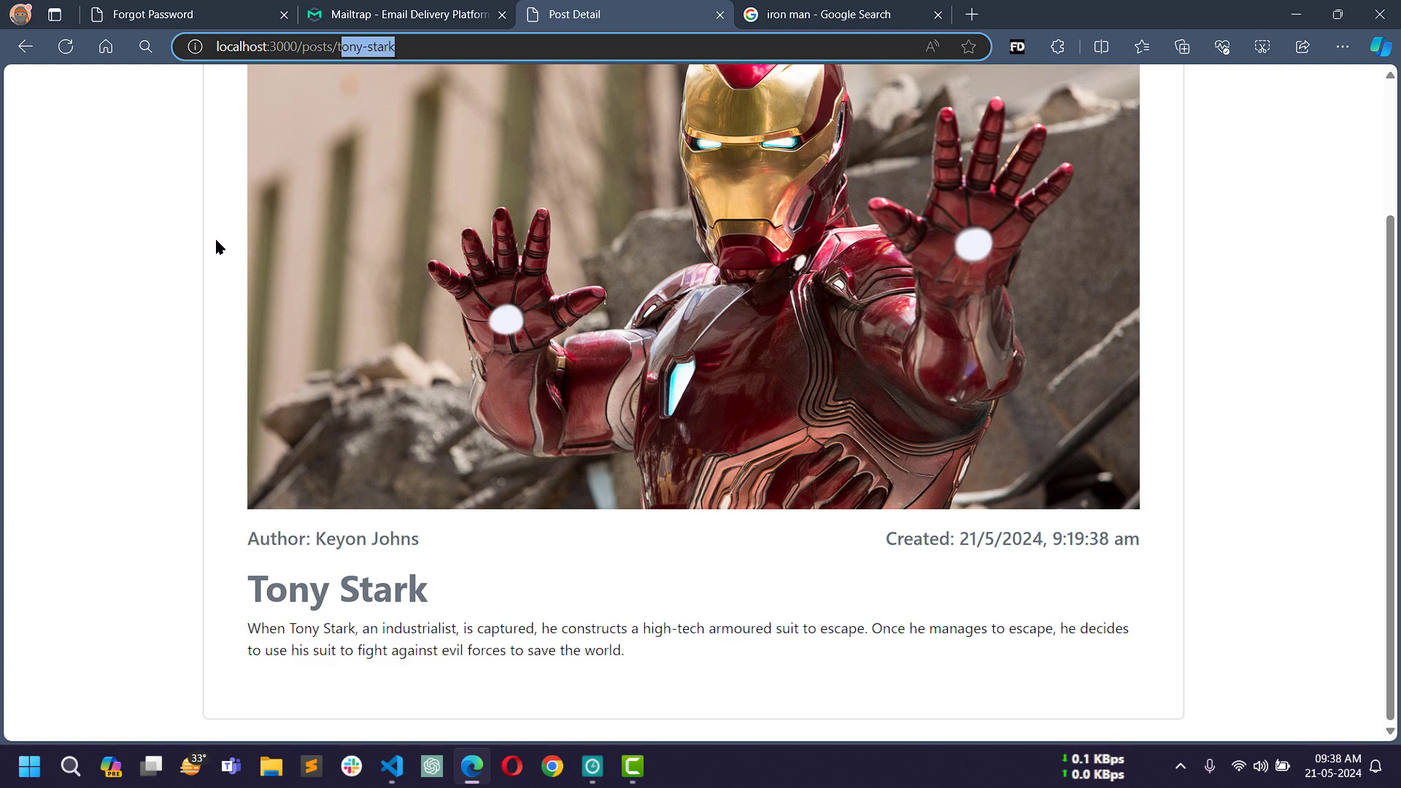
{"action": "left_click", "coordinate": [203, 329]}
{"action": "scroll", "coordinate": [203, 330], "scroll_direction": "up", "scroll_amount": 3}
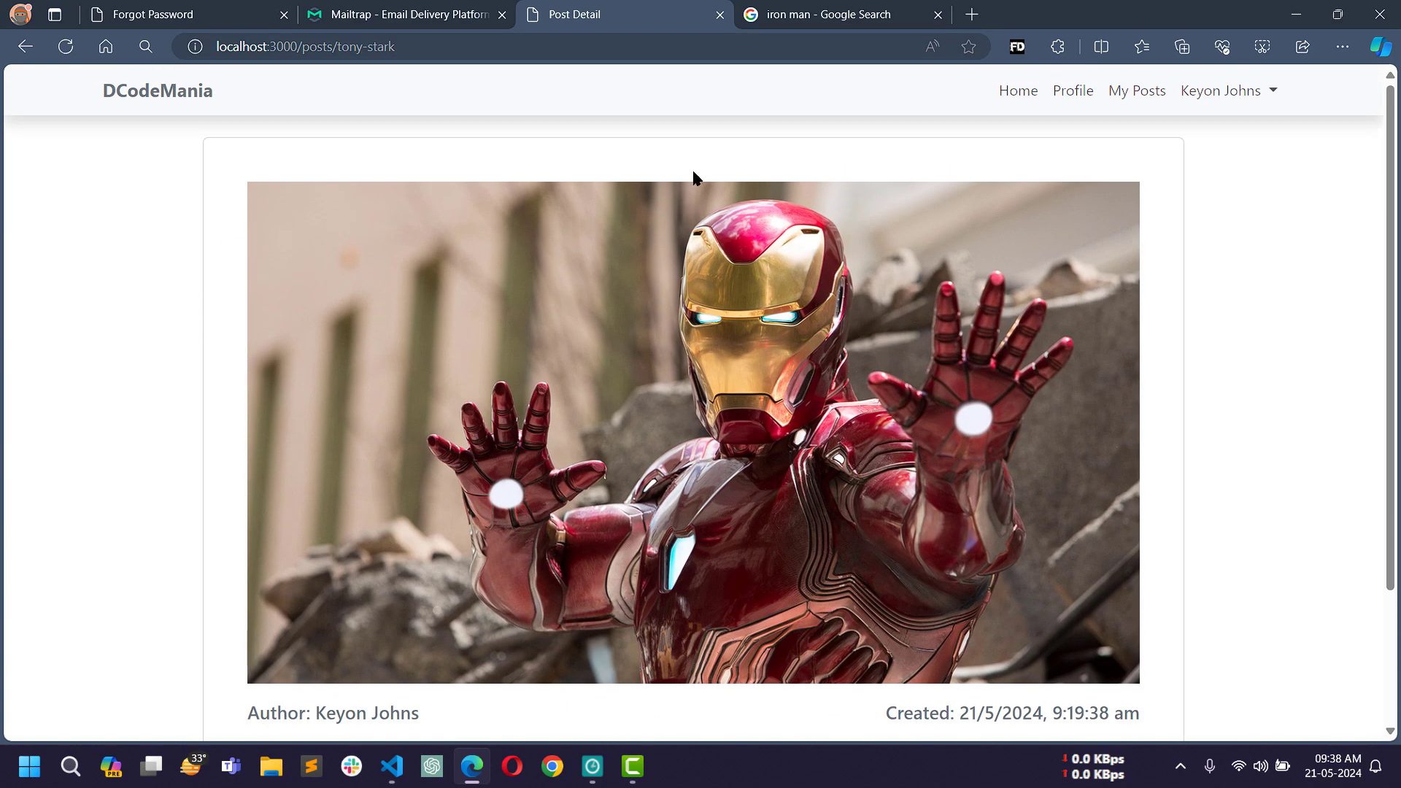
{"action": "left_click", "coordinate": [1137, 90]}
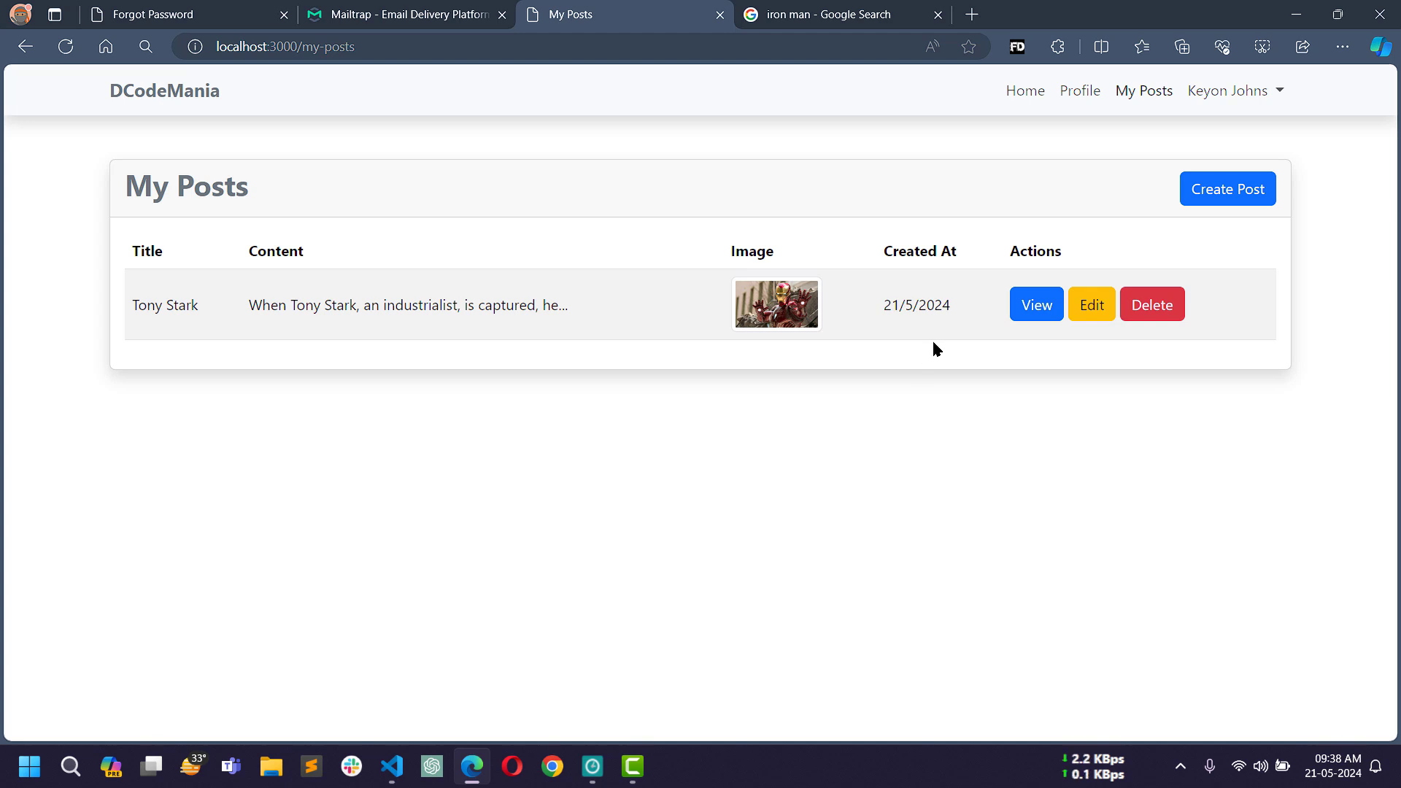
- Replace the Tony Stark post's image with 3b8ad2c7b1be2caf24321c852103598a.jpg and save
{"action": "left_click", "coordinate": [1157, 317]}
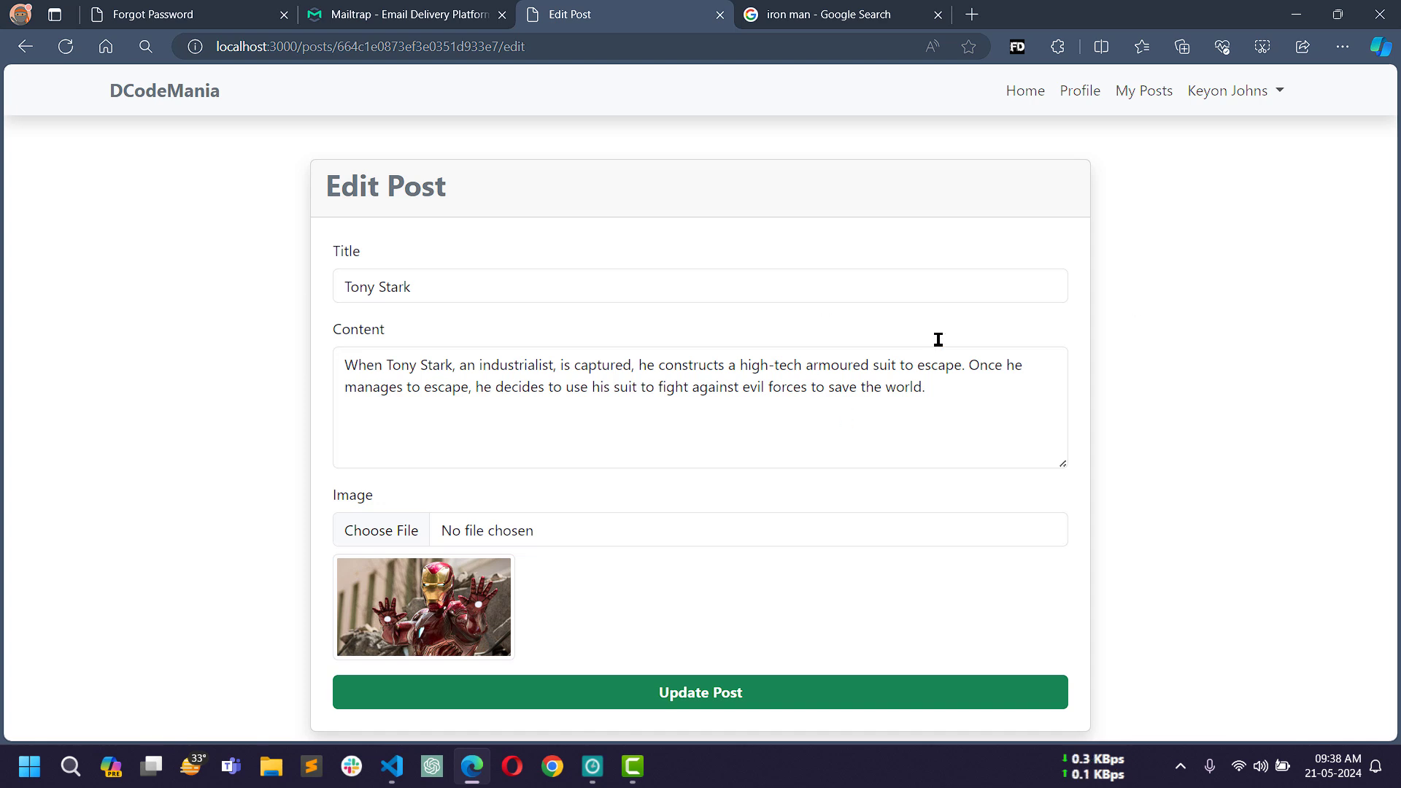
{"action": "left_click", "coordinate": [377, 534]}
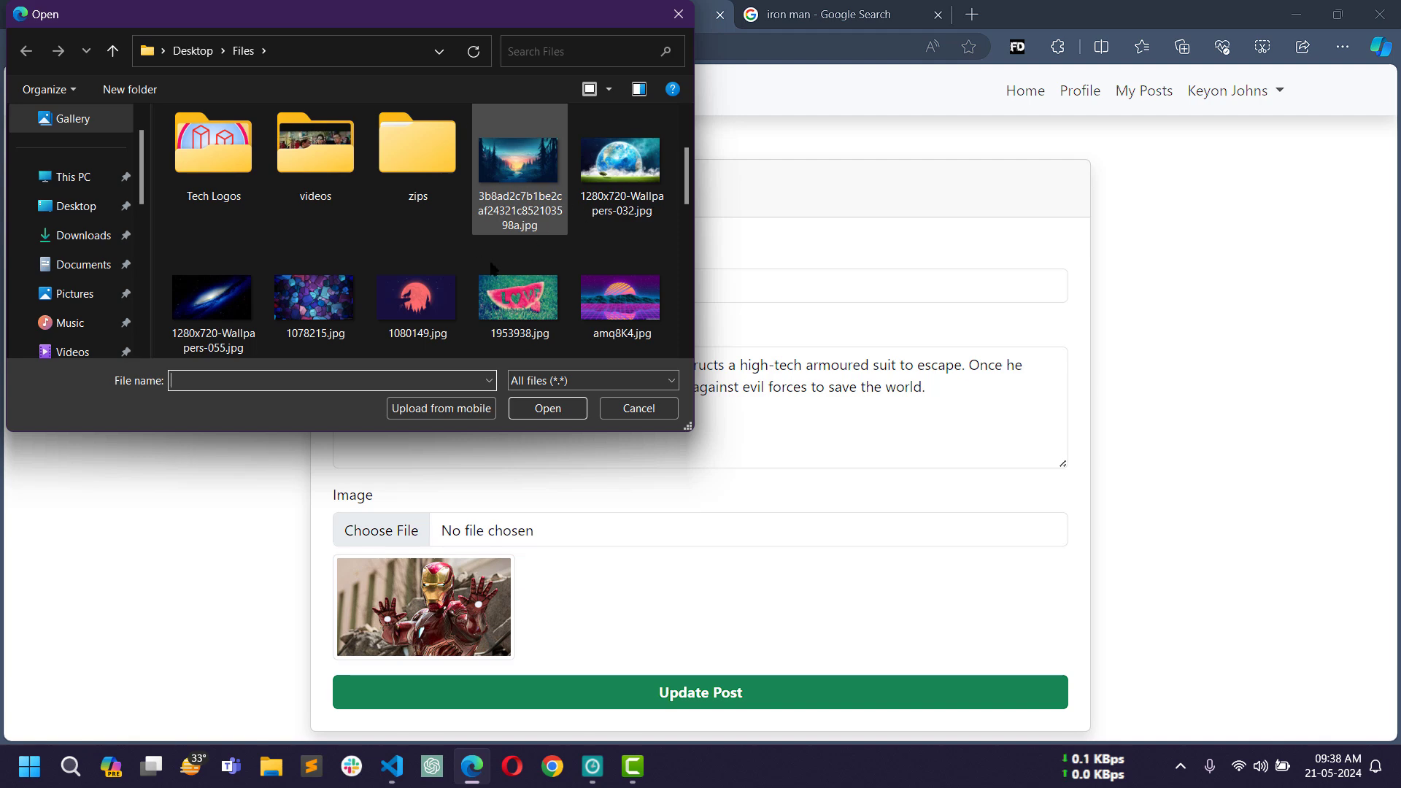
{"action": "double_click", "coordinate": [519, 161]}
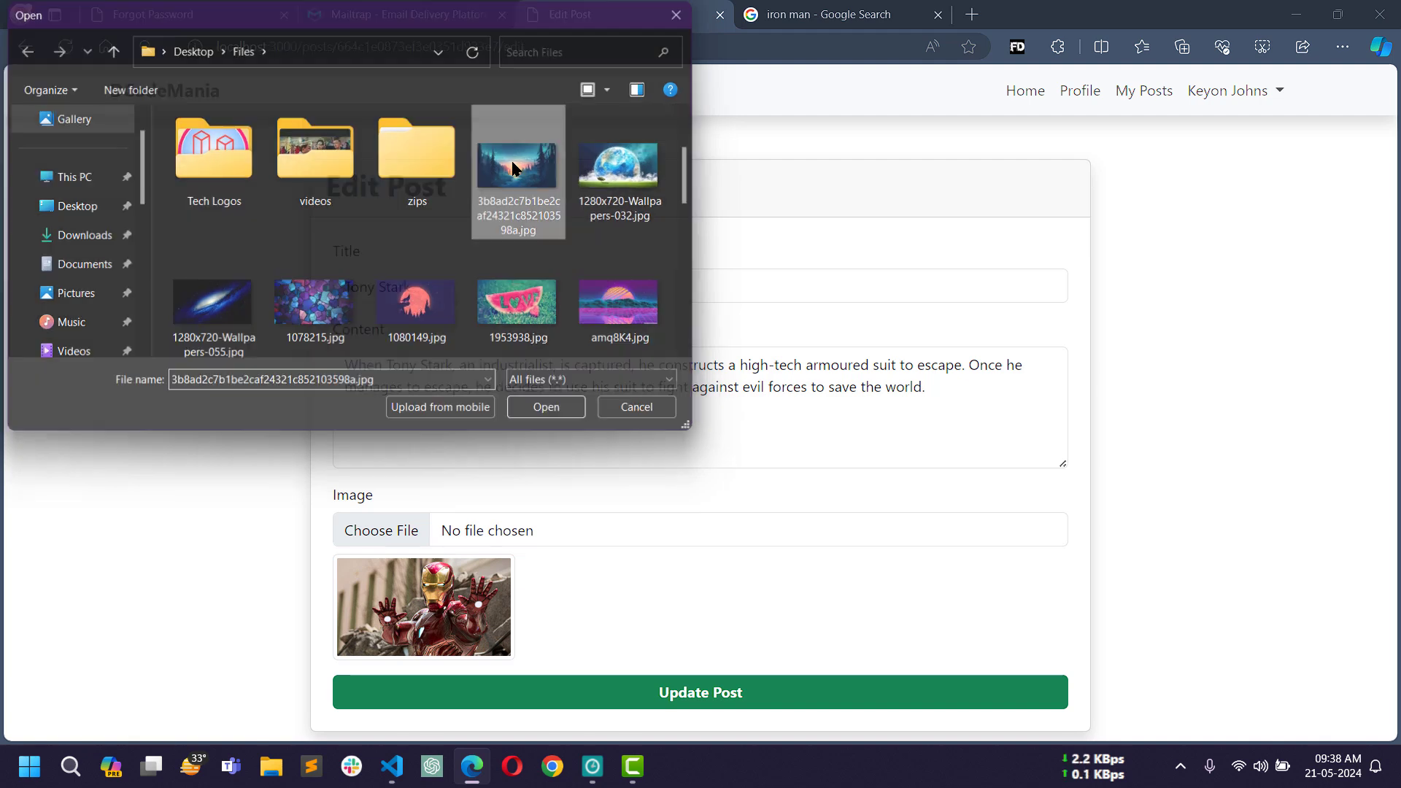
{"action": "left_click", "coordinate": [714, 699]}
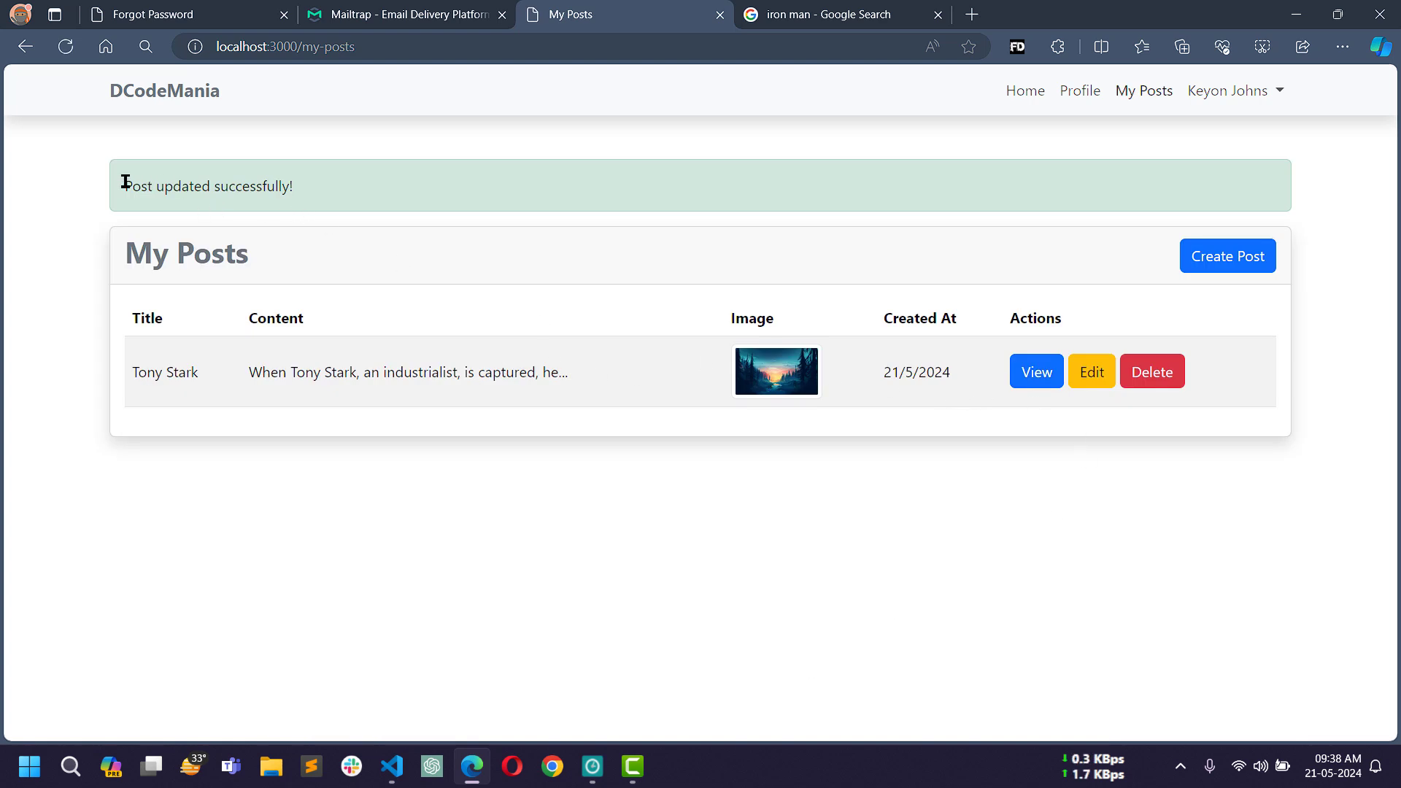
- Review the success message and the re-imaged post, then return to My Posts
{"action": "left_click_drag", "start_coordinate": [124, 182], "coordinate": [309, 187]}
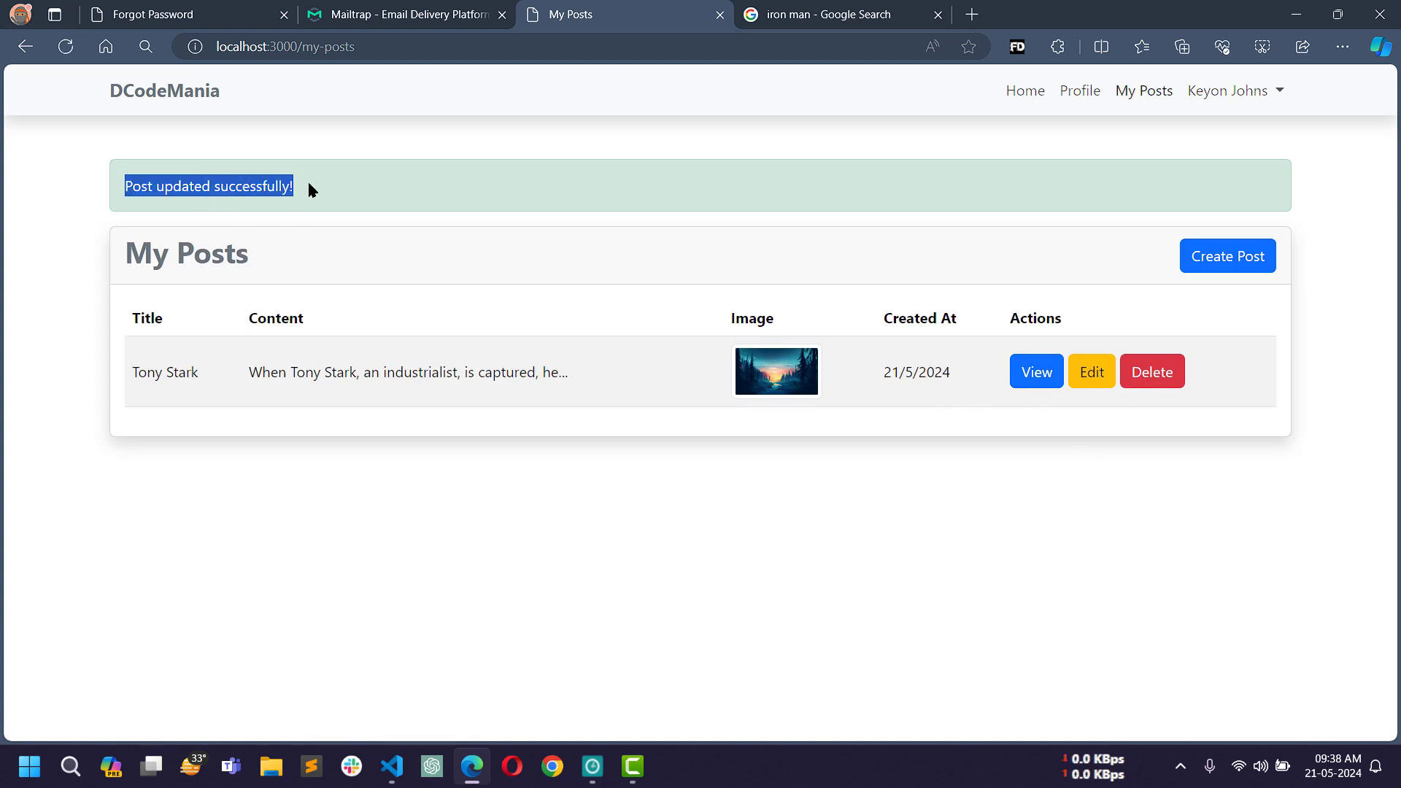
{"action": "left_click", "coordinate": [360, 181]}
{"action": "left_click", "coordinate": [1050, 376]}
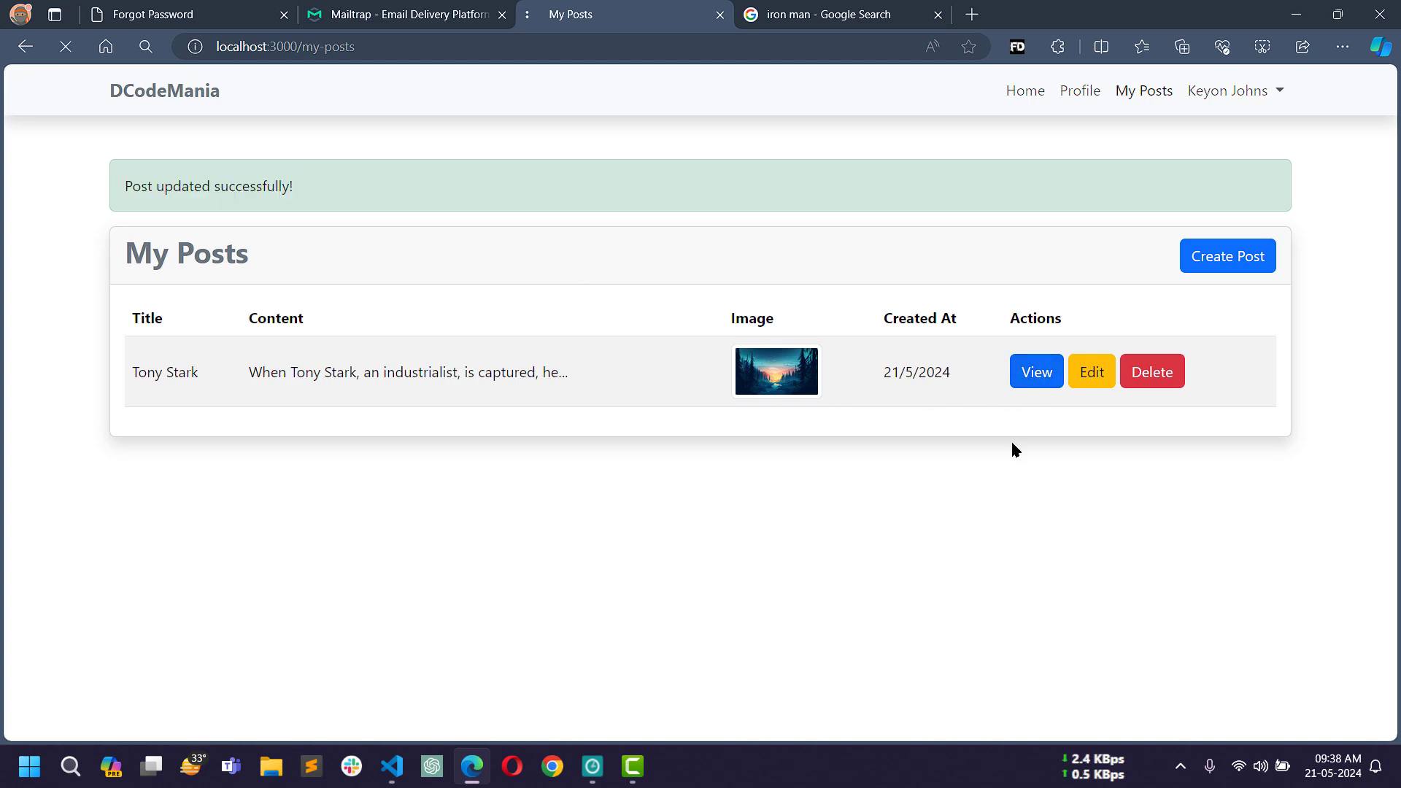
{"action": "scroll", "coordinate": [656, 467], "scroll_direction": "down", "scroll_amount": 3}
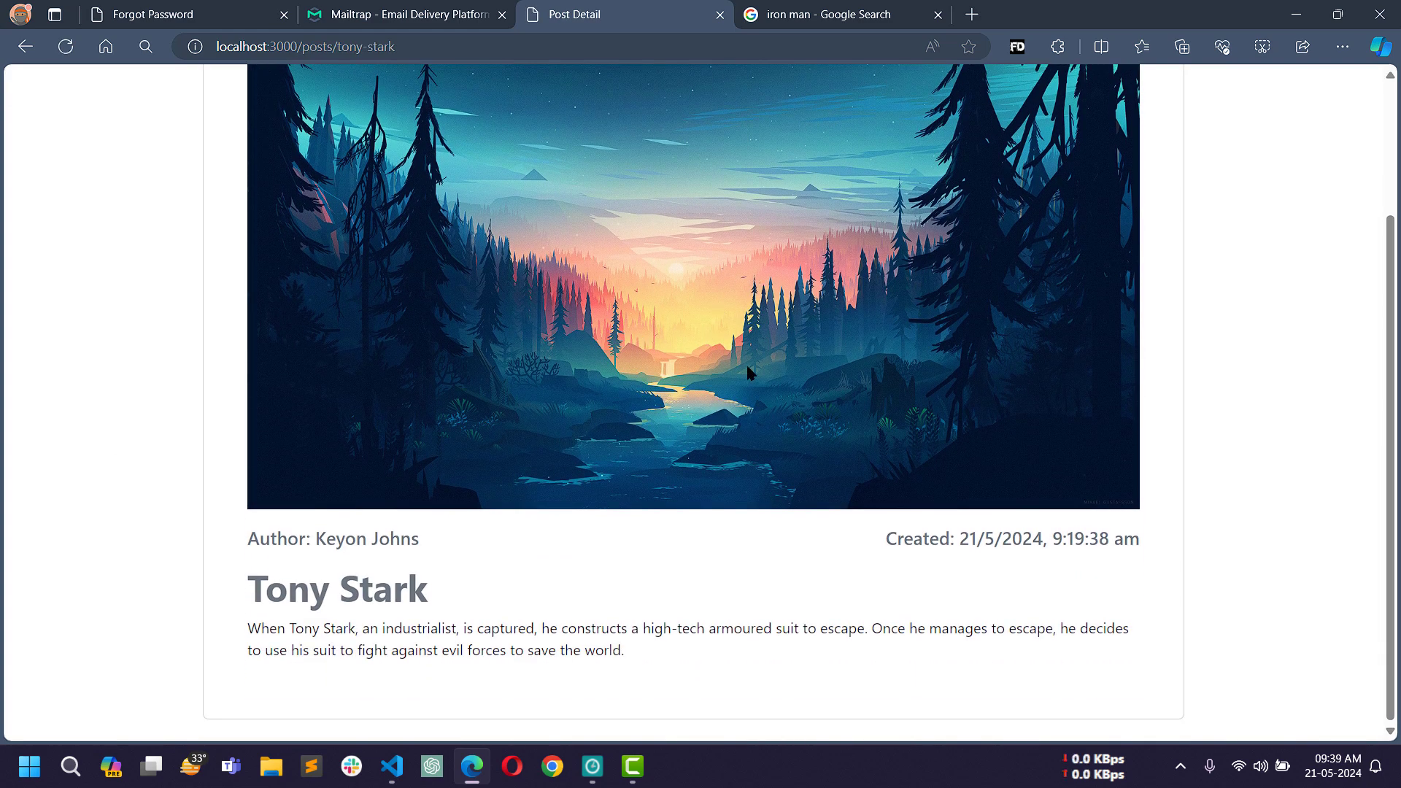
{"action": "scroll", "coordinate": [751, 358], "scroll_direction": "up", "scroll_amount": 5}
{"action": "left_click", "coordinate": [1151, 86]}
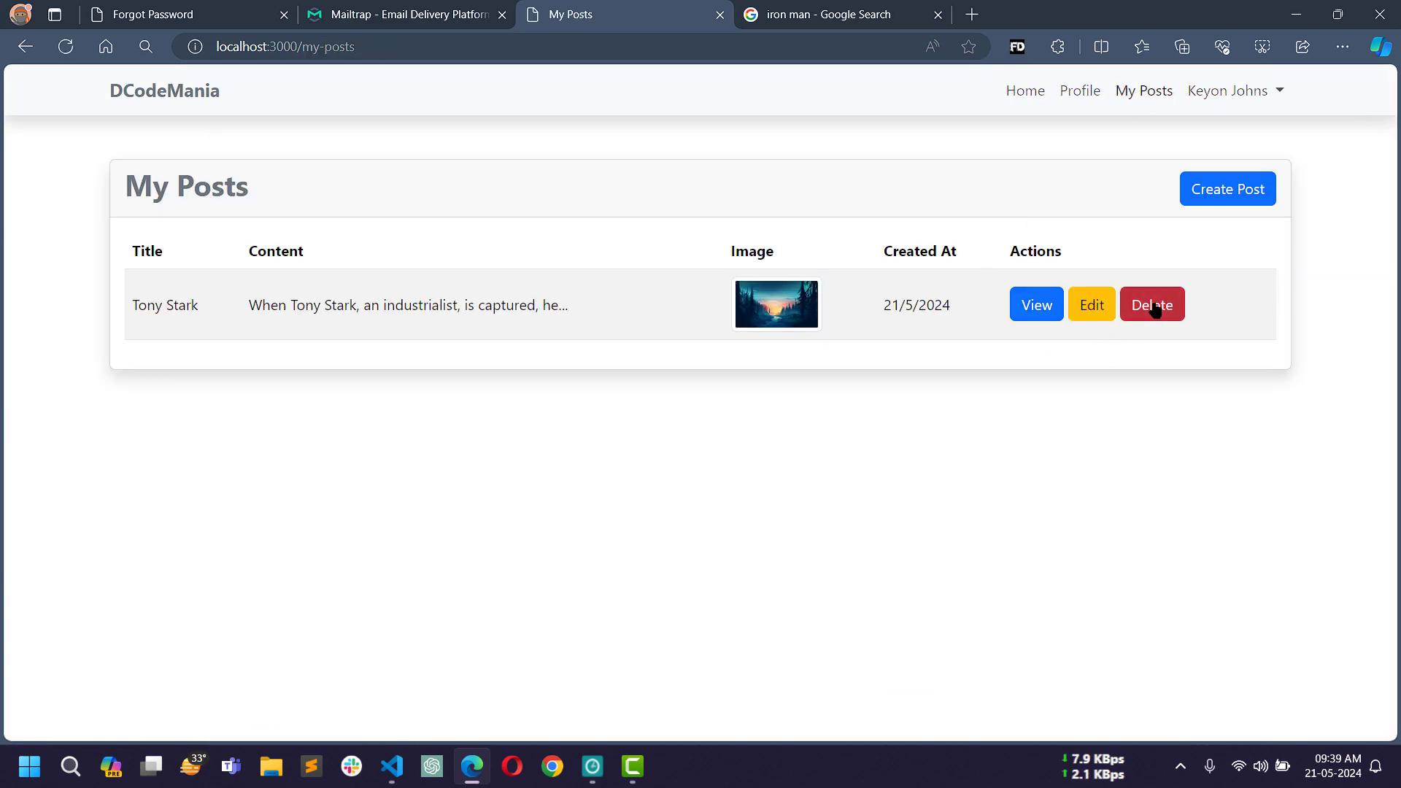
- Delete the Tony Stark post and log out of the current account
{"action": "left_click", "coordinate": [1153, 308]}
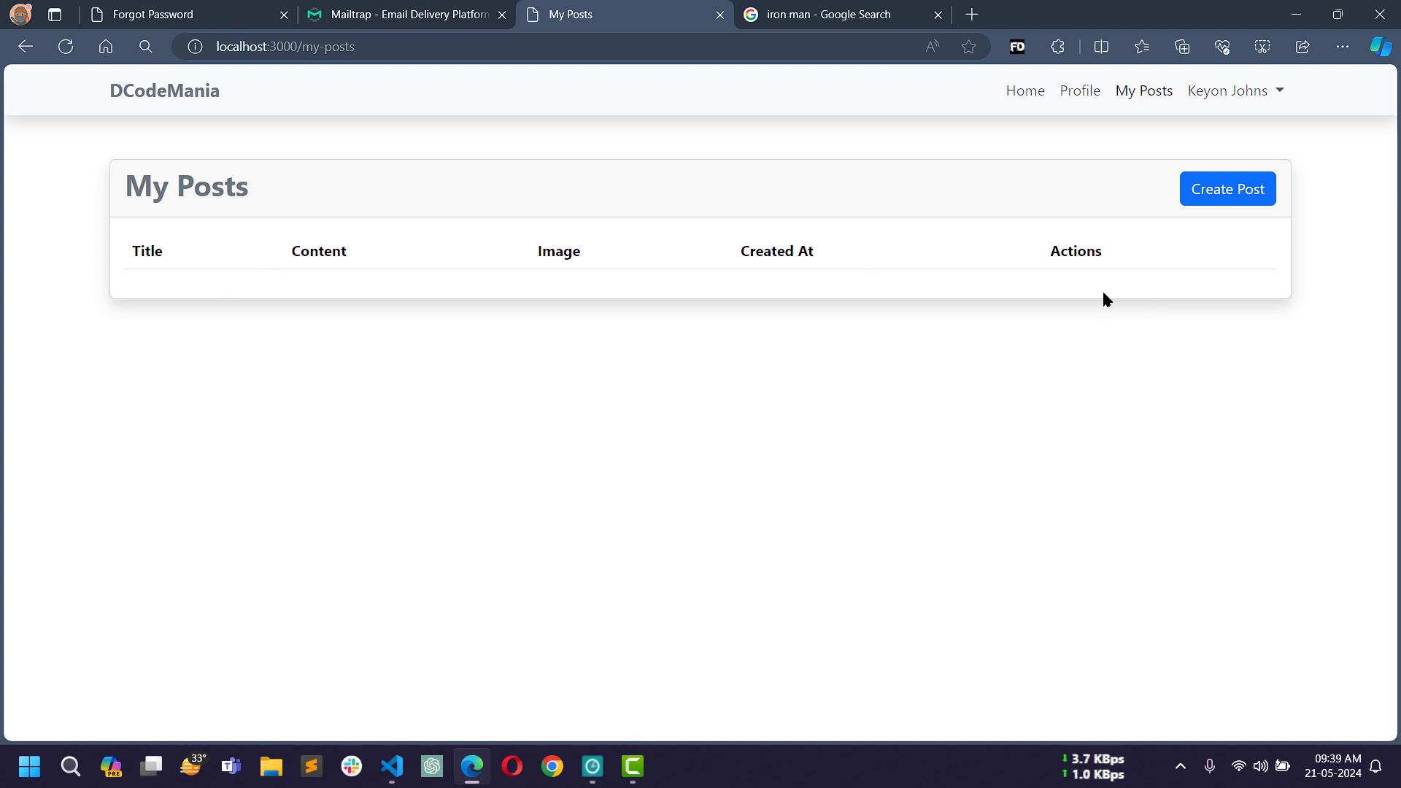
{"action": "left_click", "coordinate": [1249, 90]}
{"action": "left_click", "coordinate": [1235, 139]}
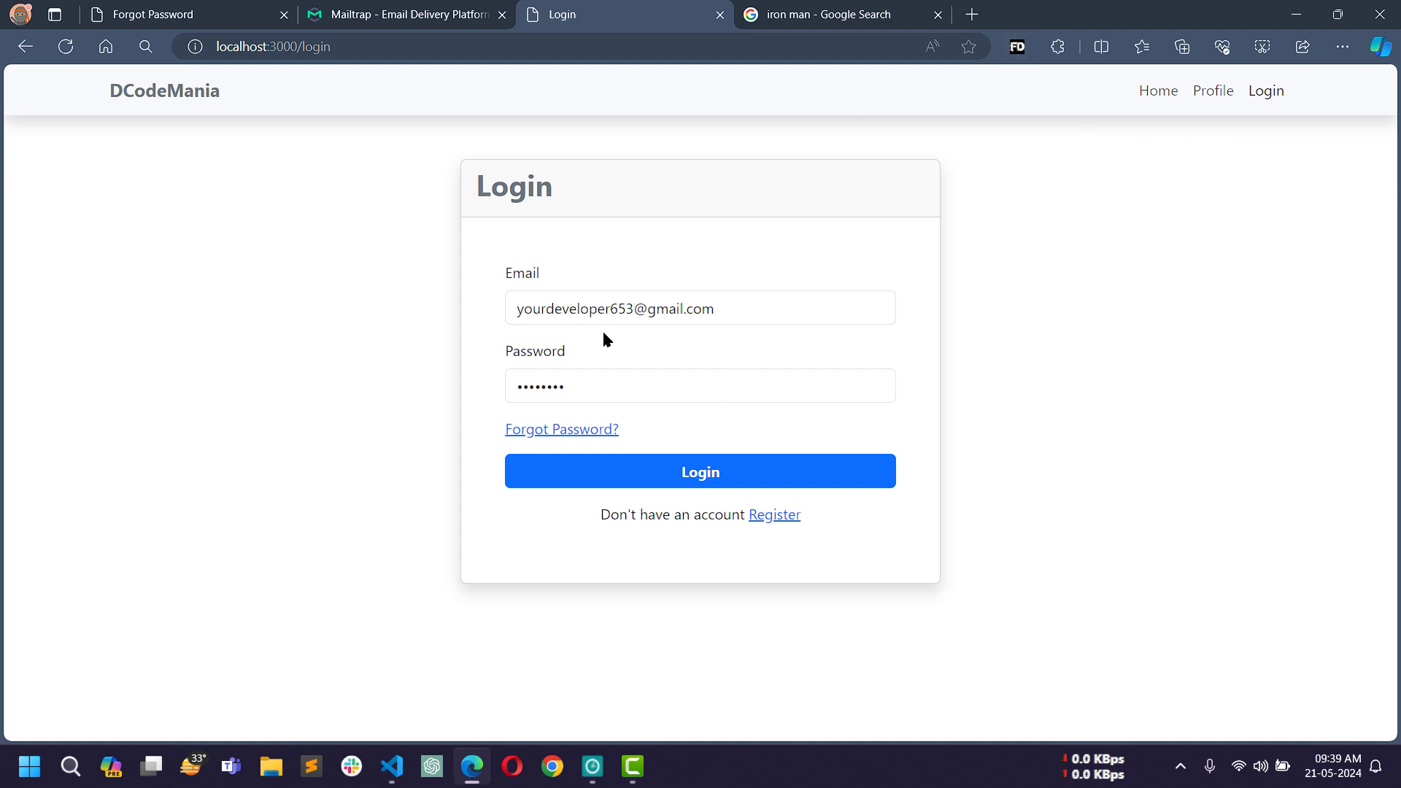
- Log in as the other user with the saved credentials, retyping the password
{"action": "left_click", "coordinate": [738, 472]}
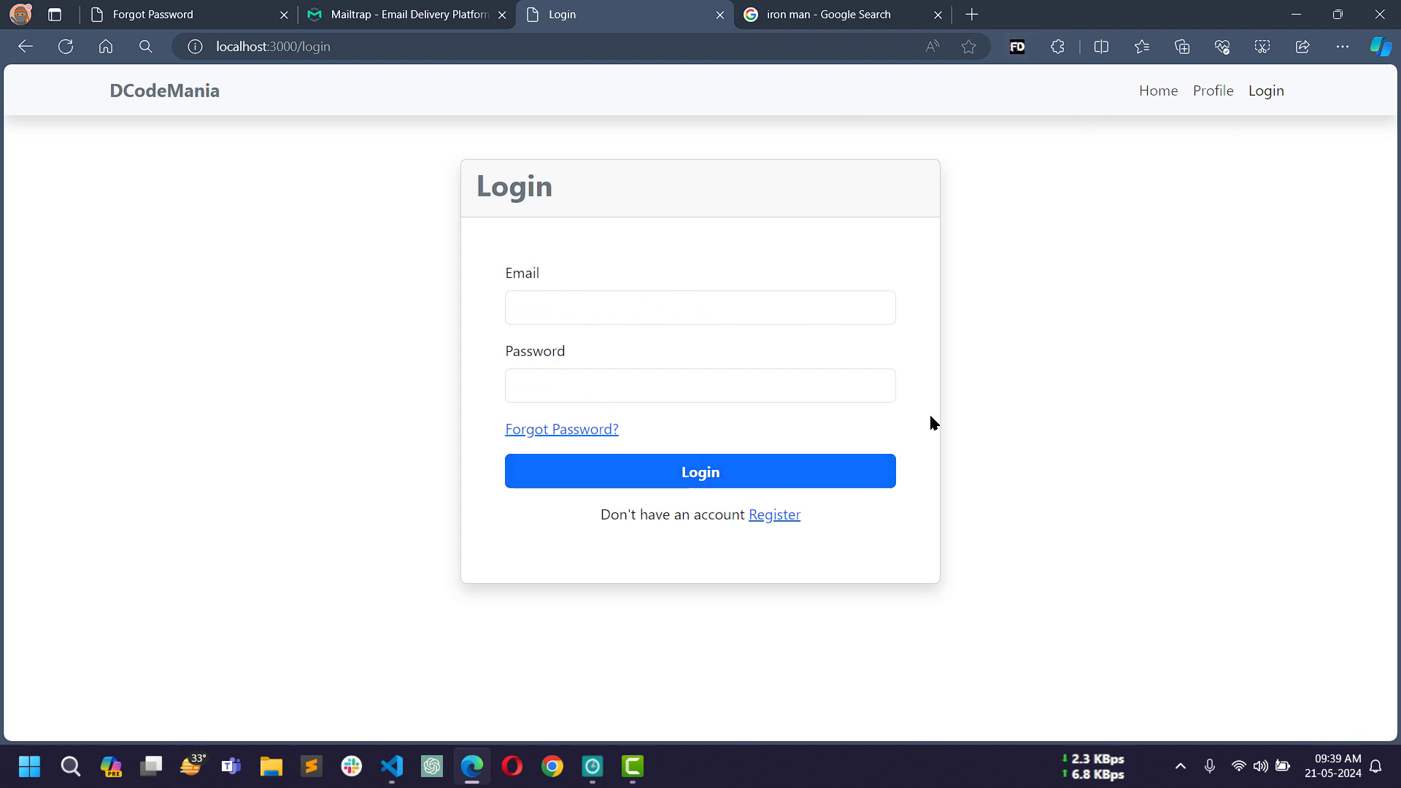
{"action": "left_click", "coordinate": [713, 473]}
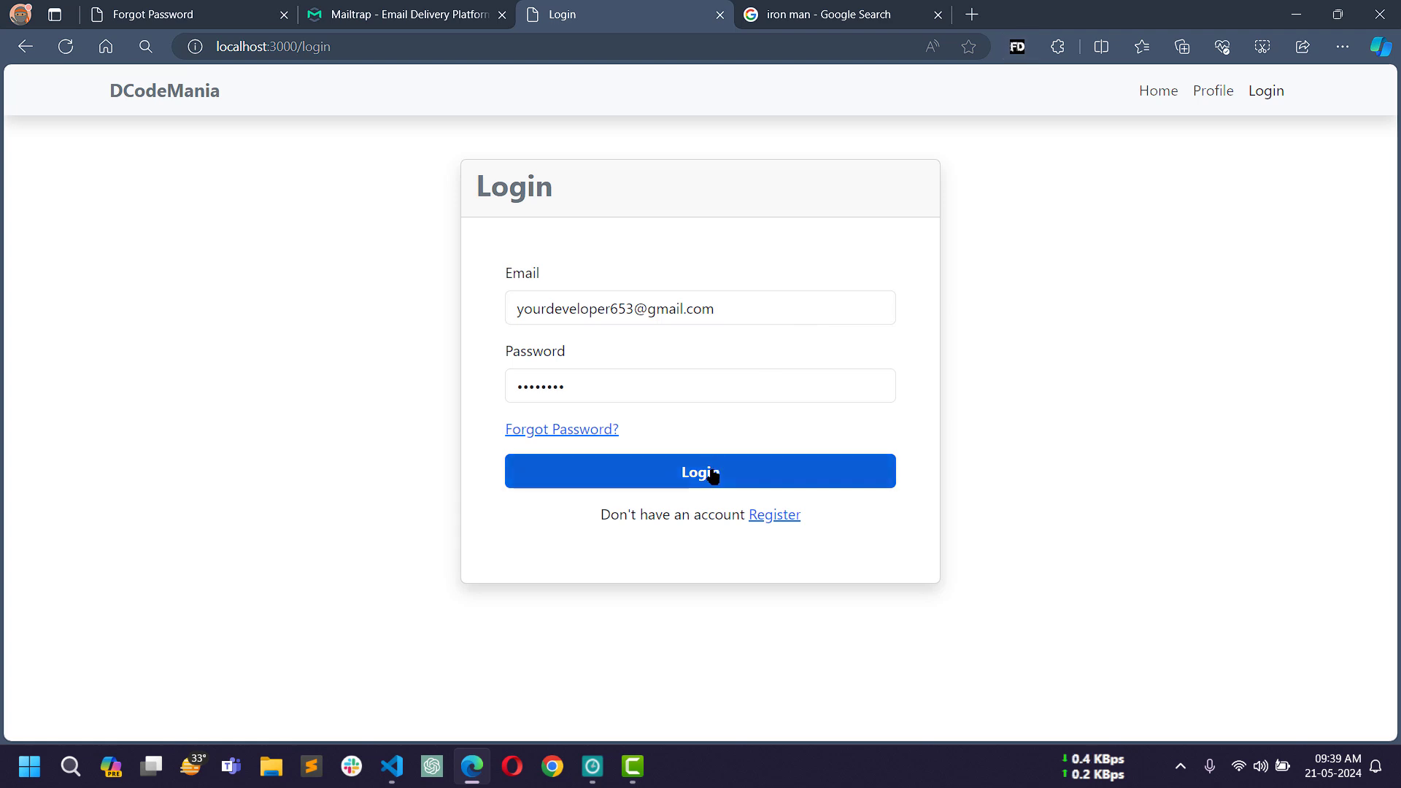
{"action": "left_click", "coordinate": [1017, 47]}
{"action": "double_click", "coordinate": [629, 453]}
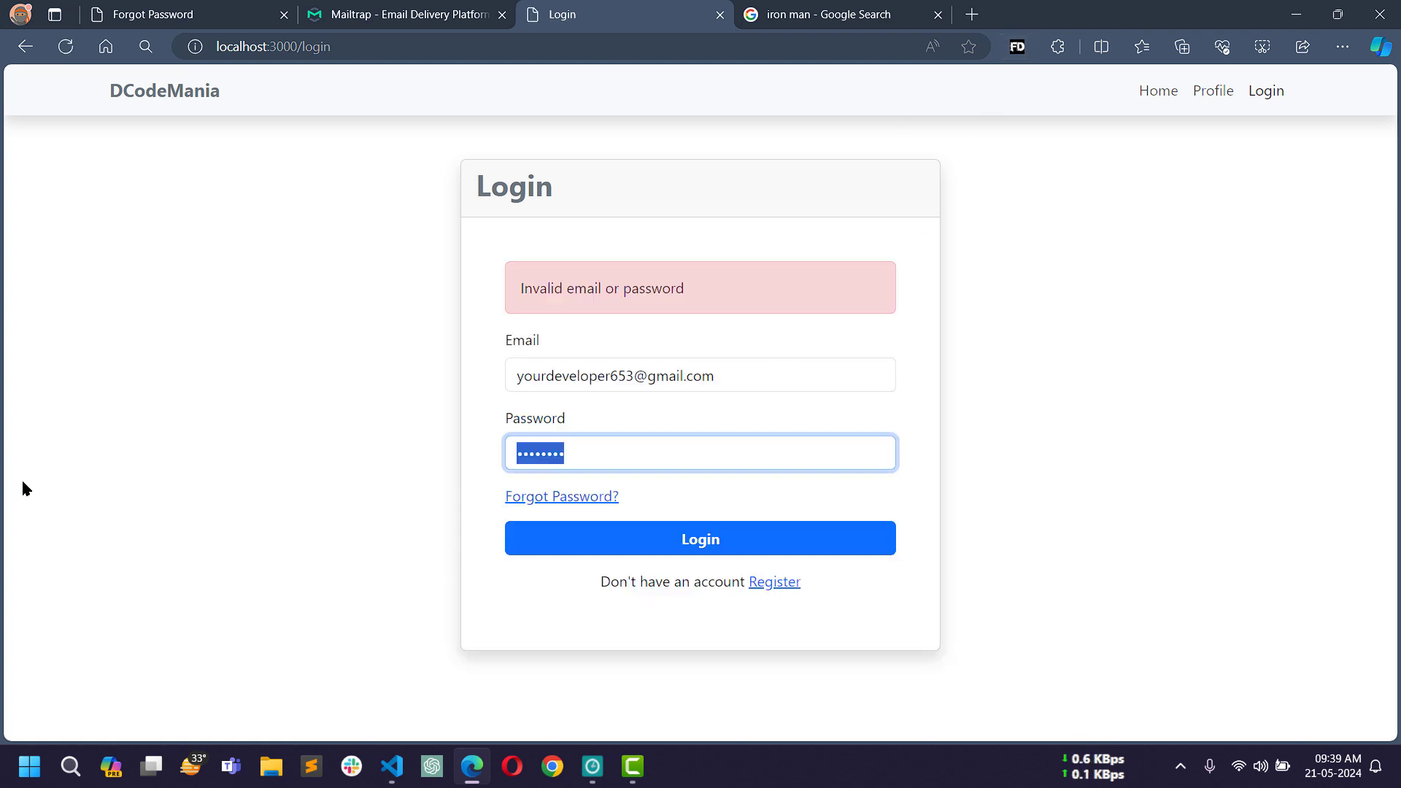
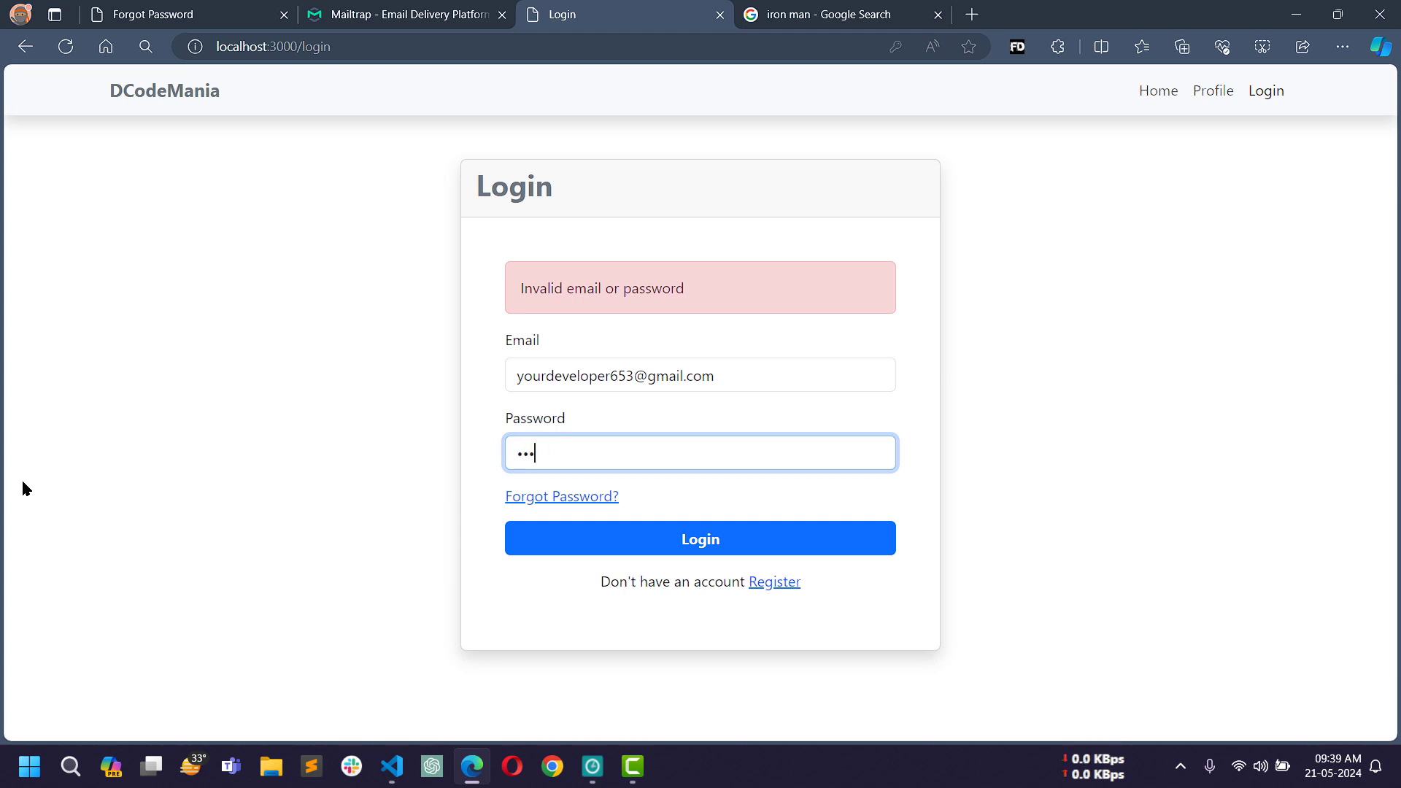
{"action": "left_click", "coordinate": [675, 549]}
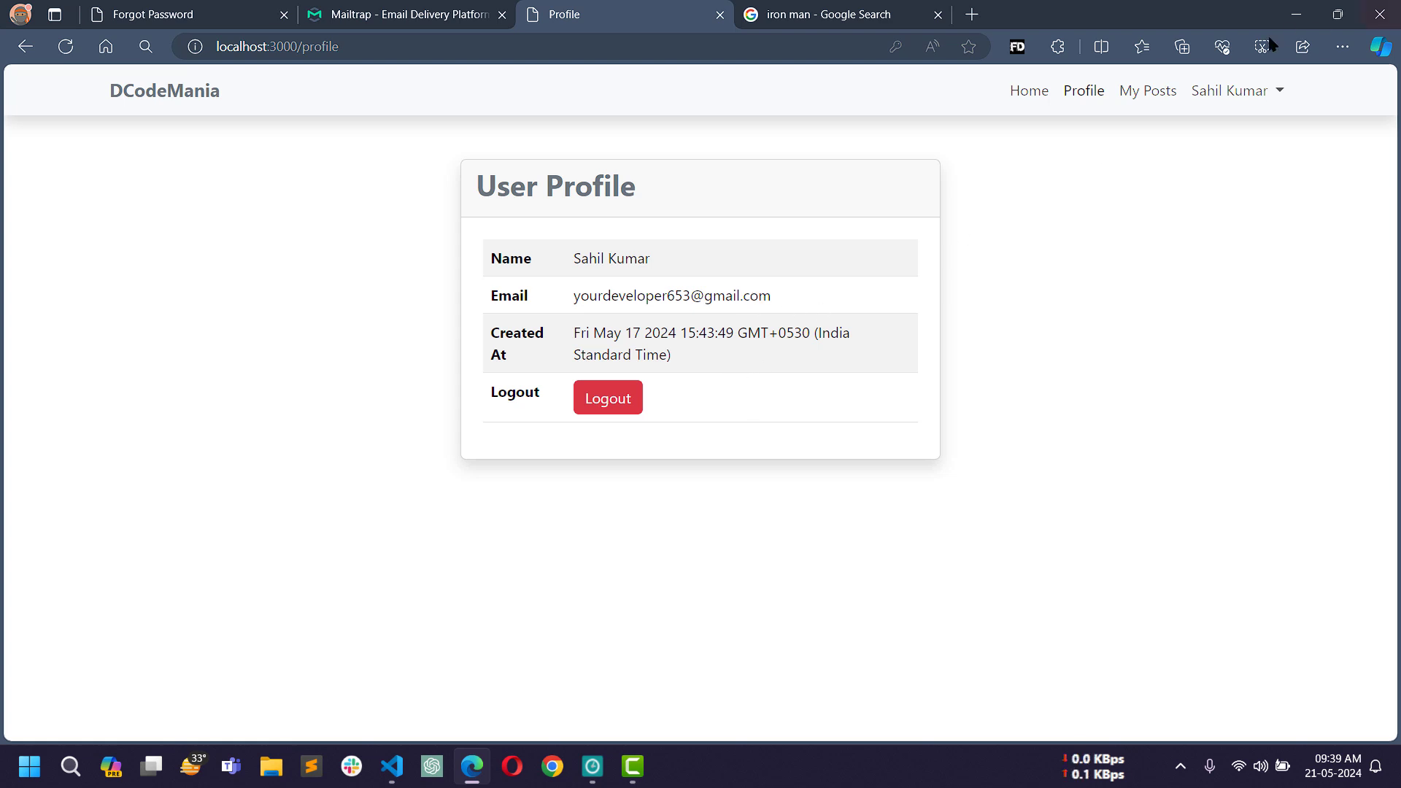
- From the second user's three-post My Posts list, dismiss the break reminder and start Create Post
{"action": "left_click", "coordinate": [1132, 104]}
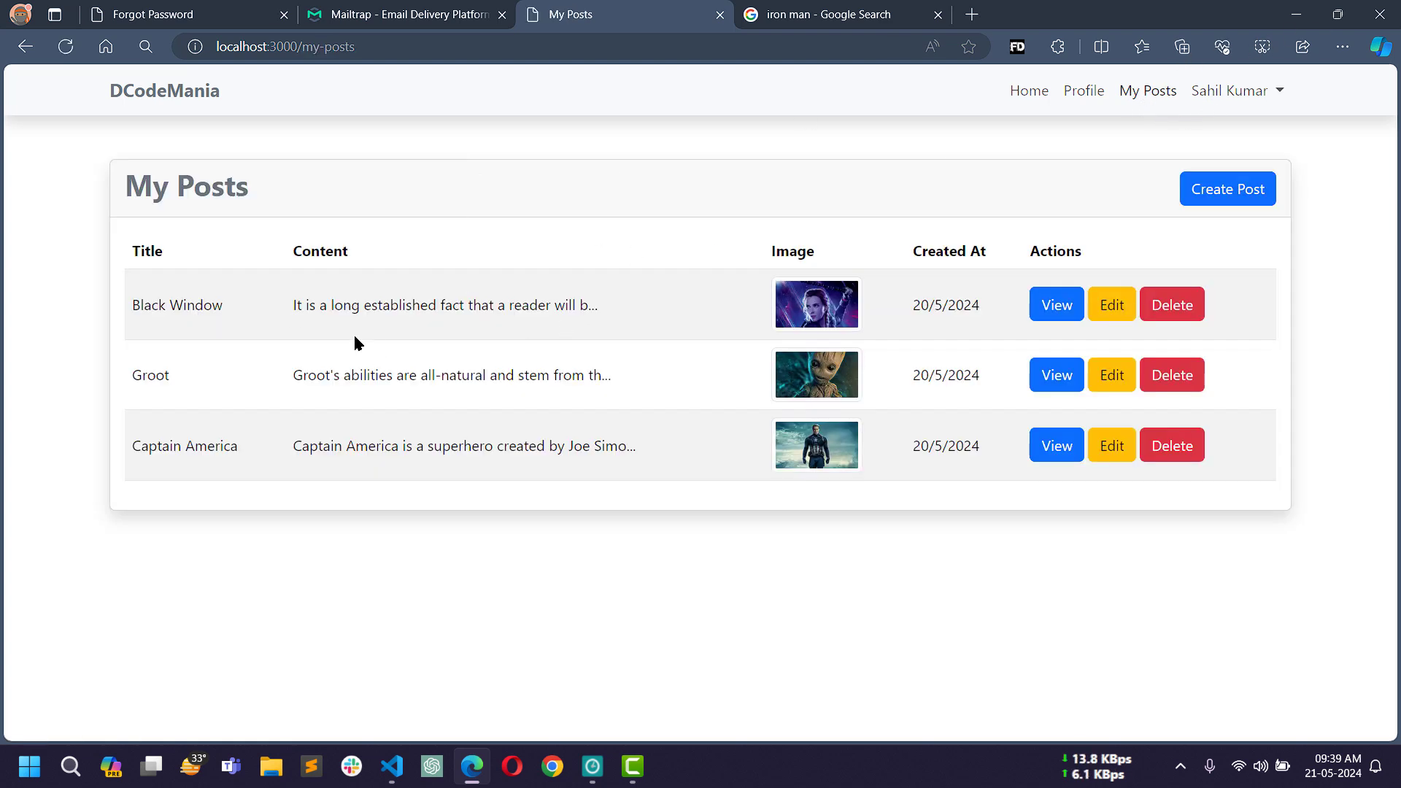
{"action": "left_click_drag", "start_coordinate": [132, 305], "coordinate": [671, 451]}
{"action": "left_click", "coordinate": [446, 345]}
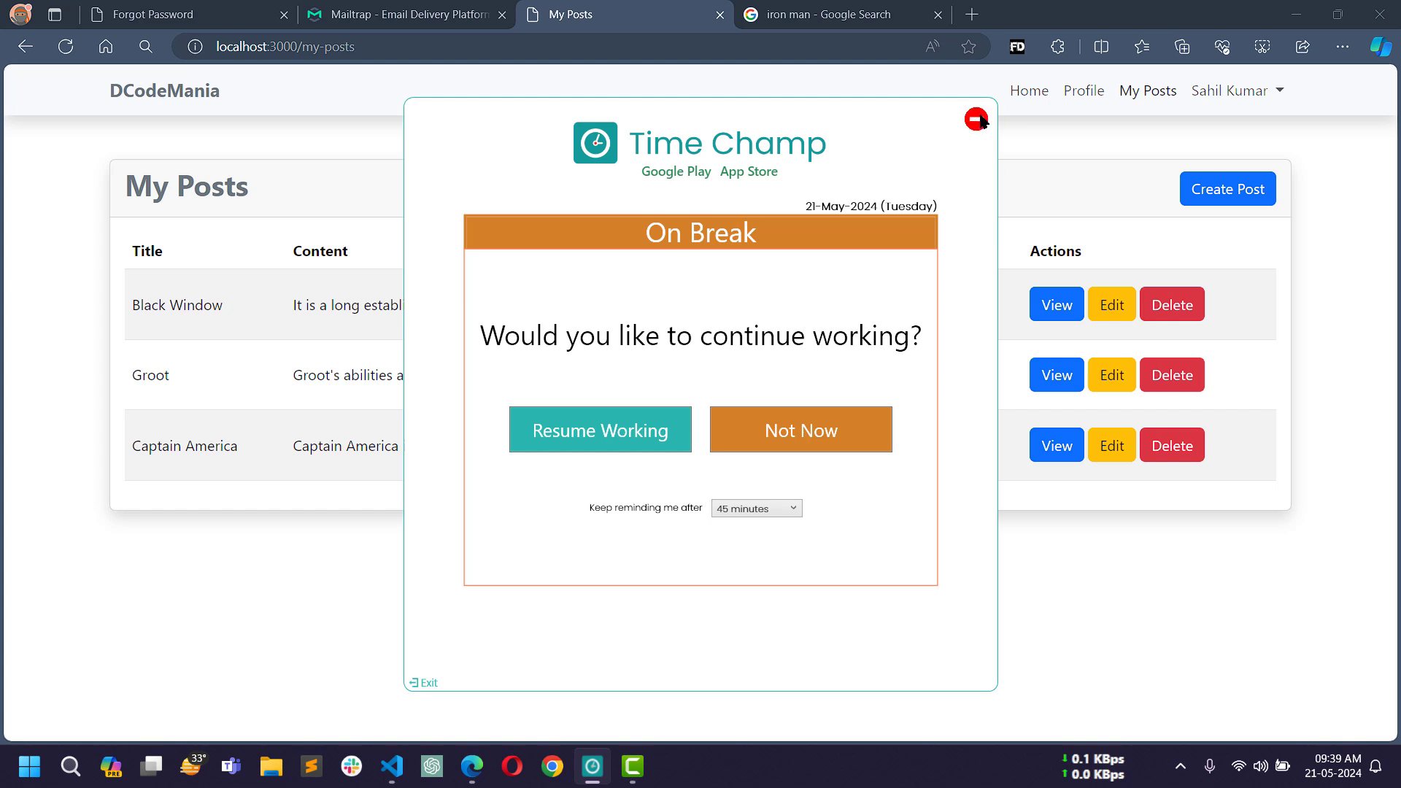
{"action": "left_click", "coordinate": [973, 115]}
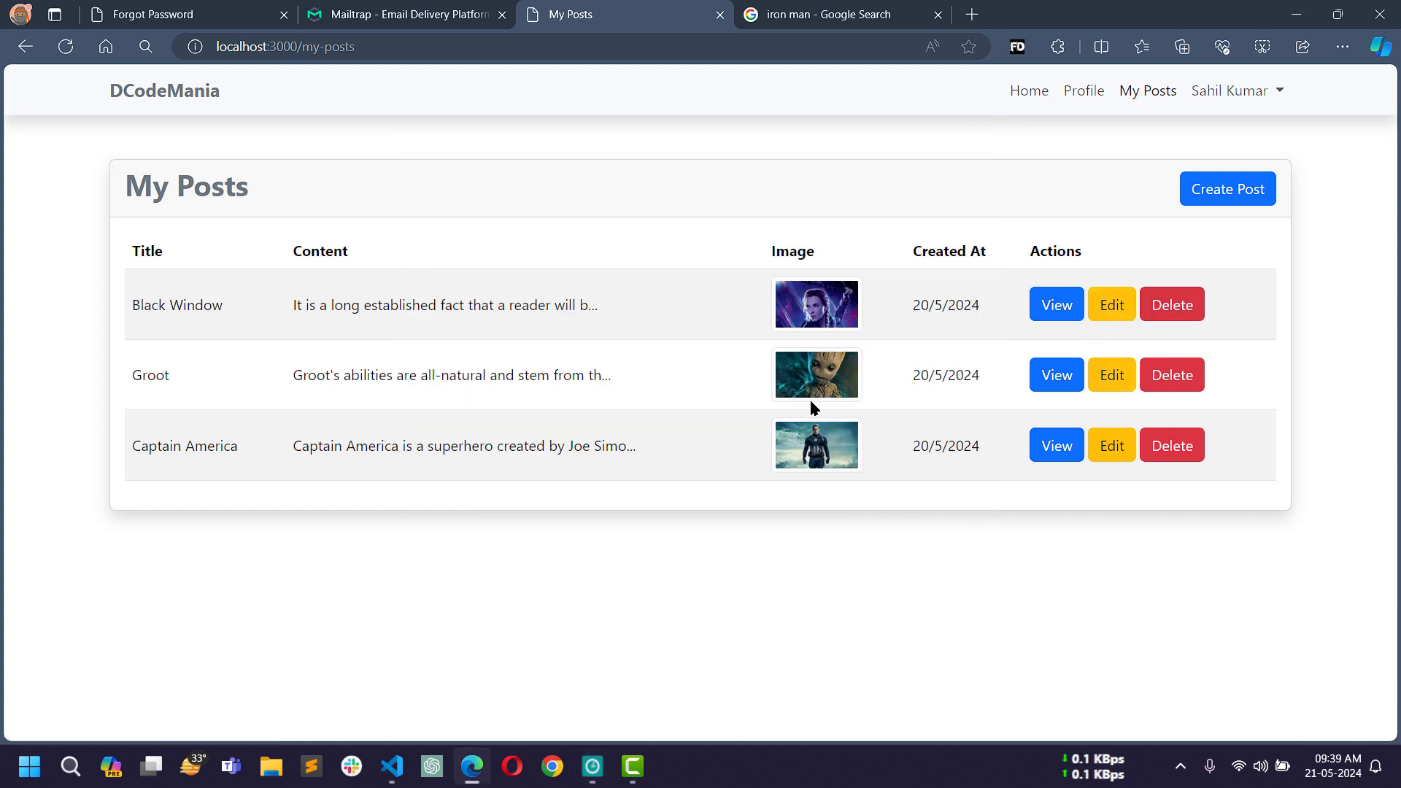
{"action": "left_click", "coordinate": [1246, 198]}
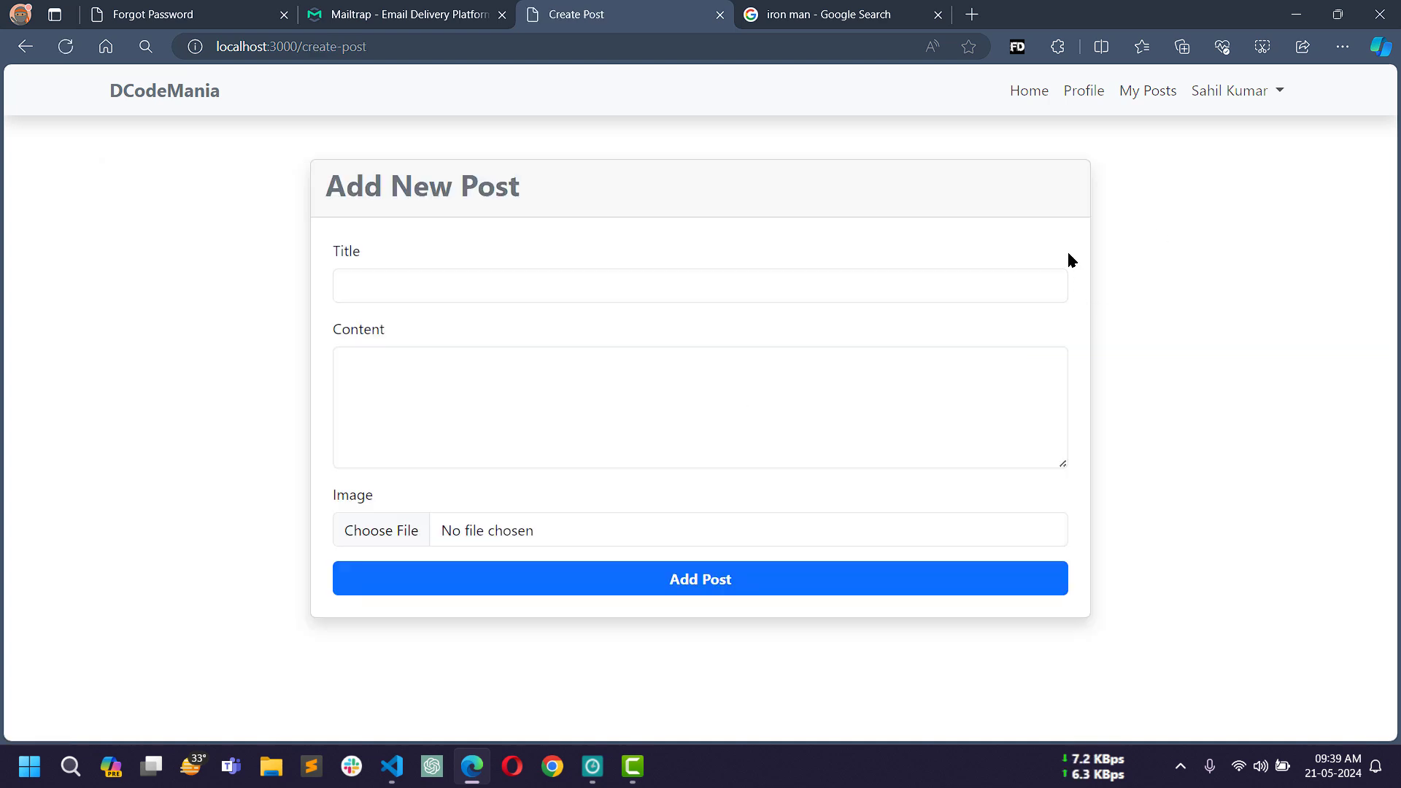